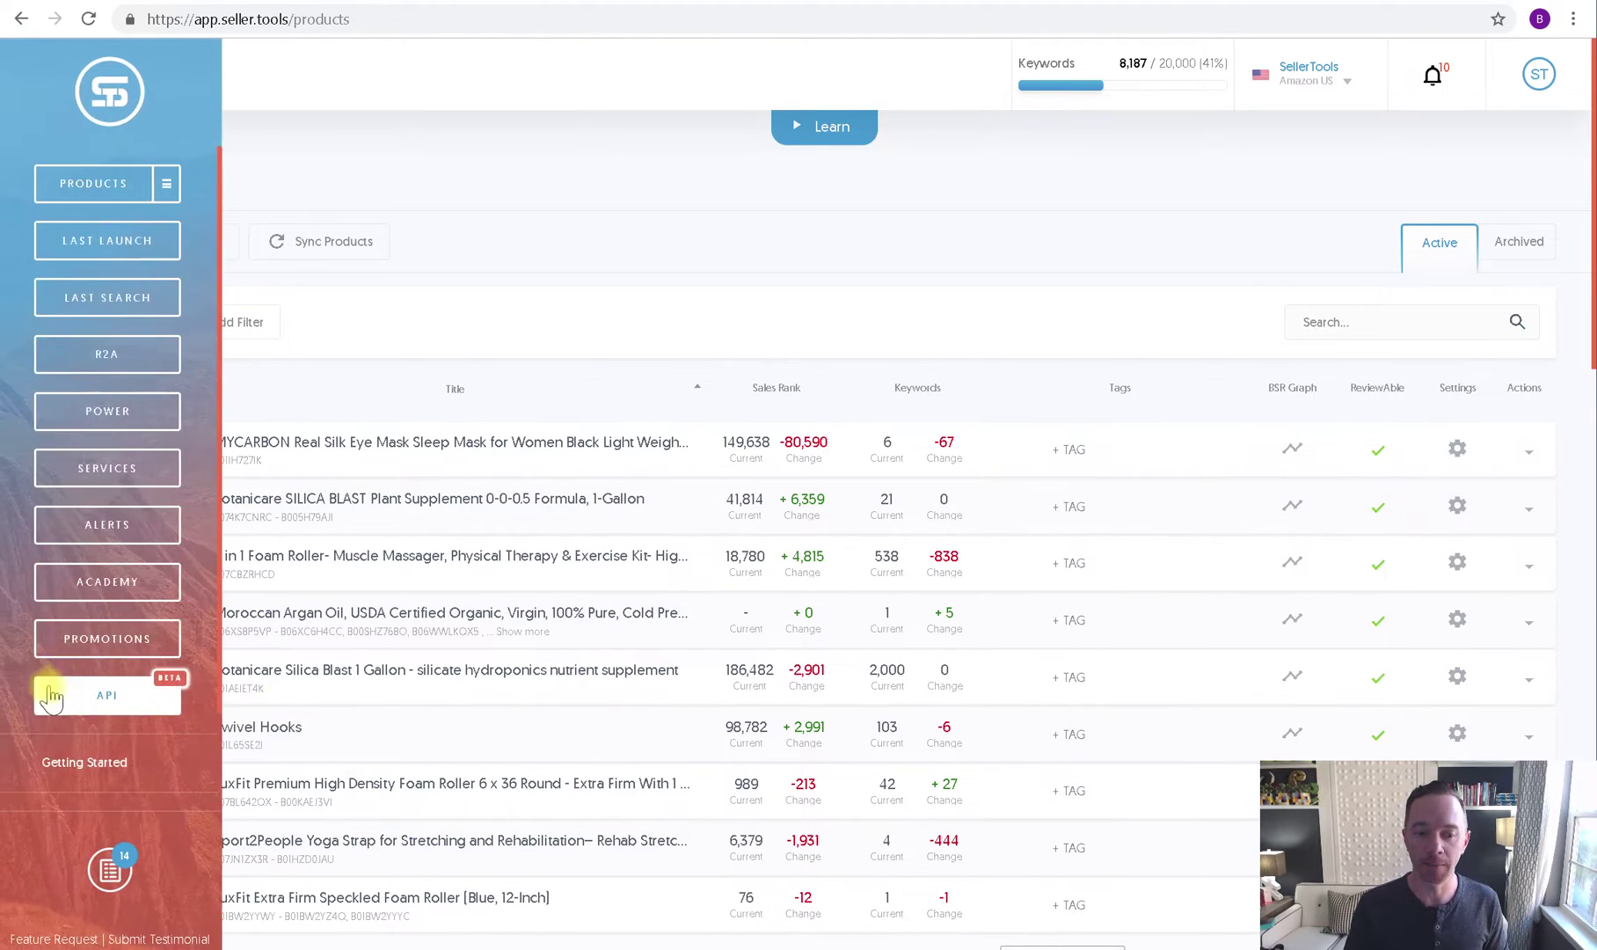
{"action": "scroll", "coordinate": [63, 698], "scroll_direction": "down", "scroll_amount": 2}
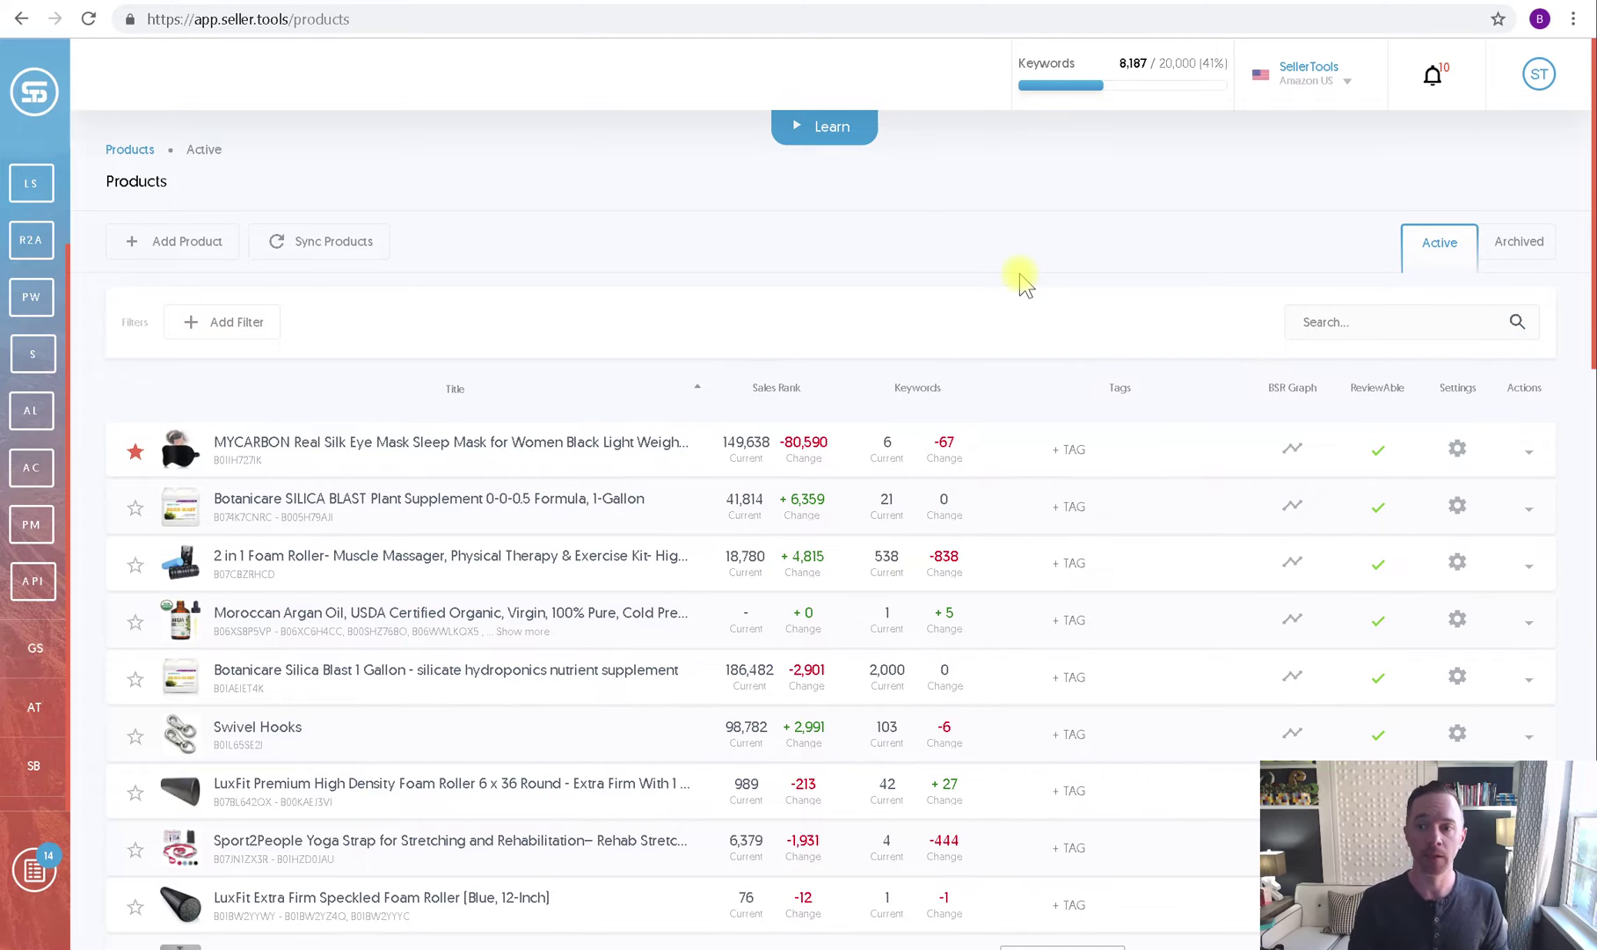
Open Edit Credentials from the SellerTools / Amazon US account menu.
{"action": "left_click", "coordinate": [1341, 80]}
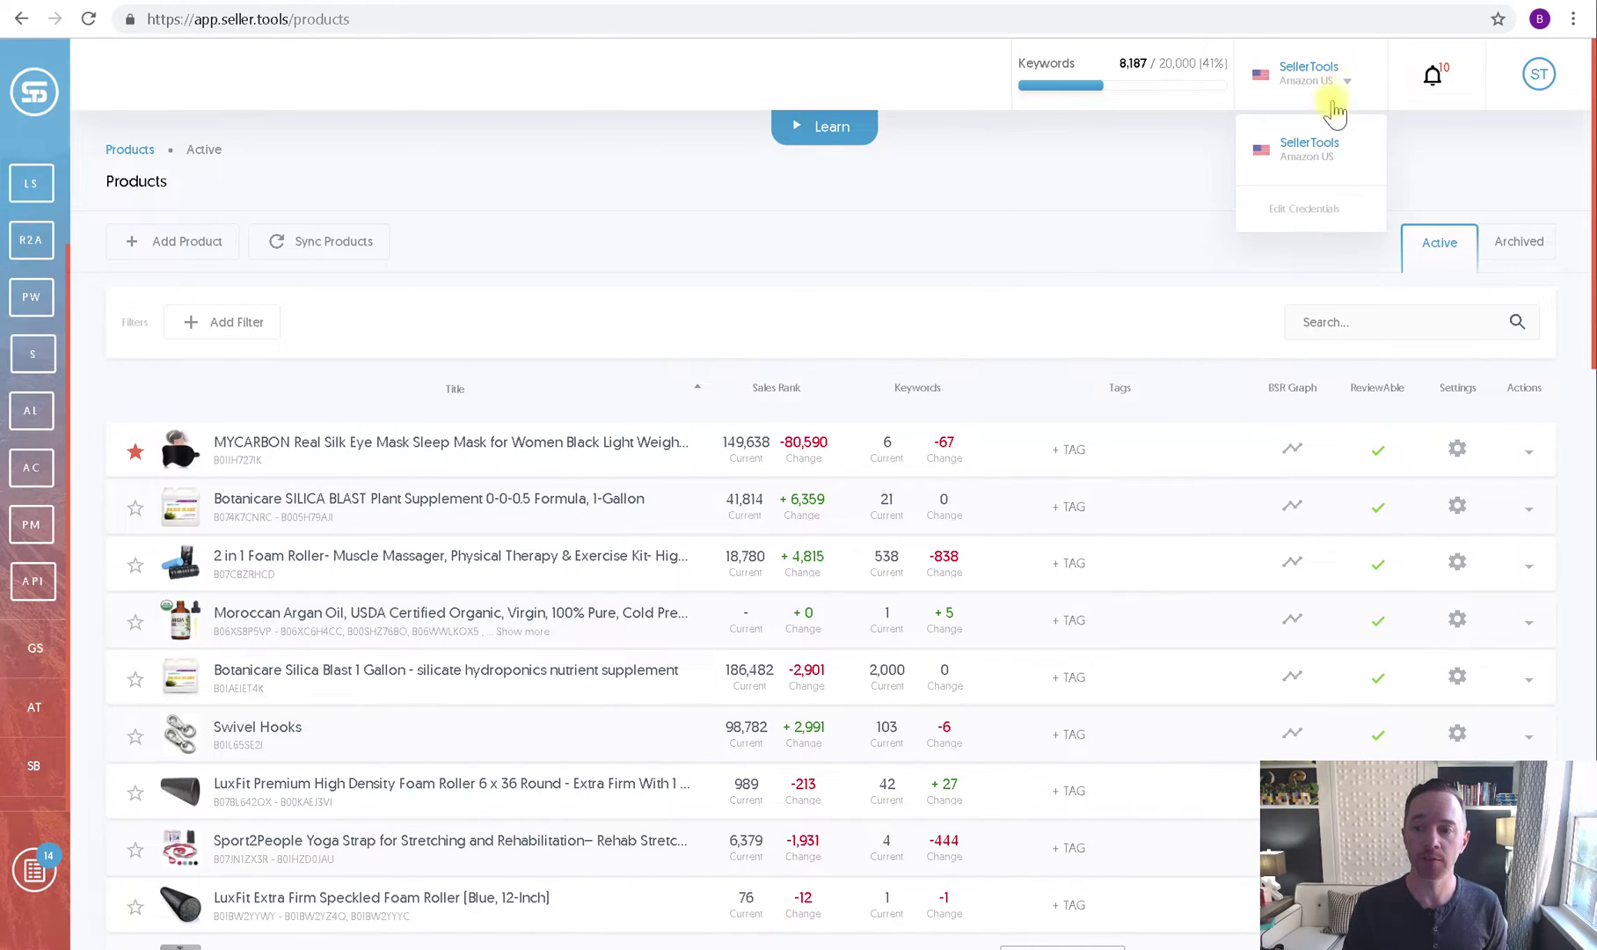
{"action": "left_click", "coordinate": [1305, 209]}
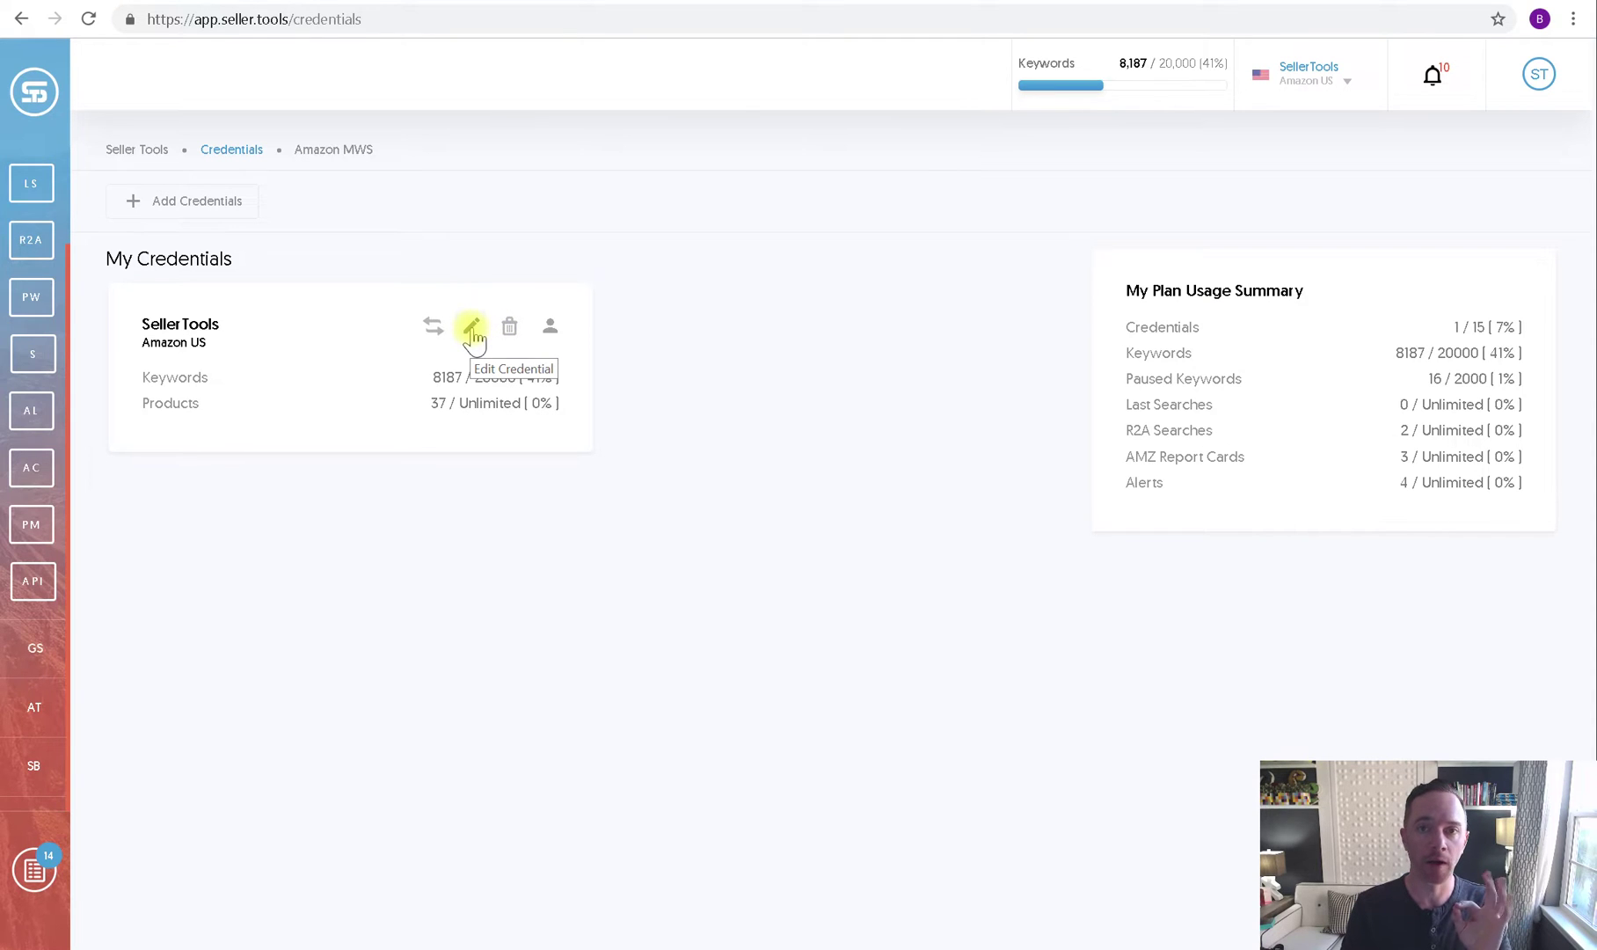
Copy the Live API key from the SellerTools credential's details, then close the modal.
{"action": "left_click", "coordinate": [473, 329]}
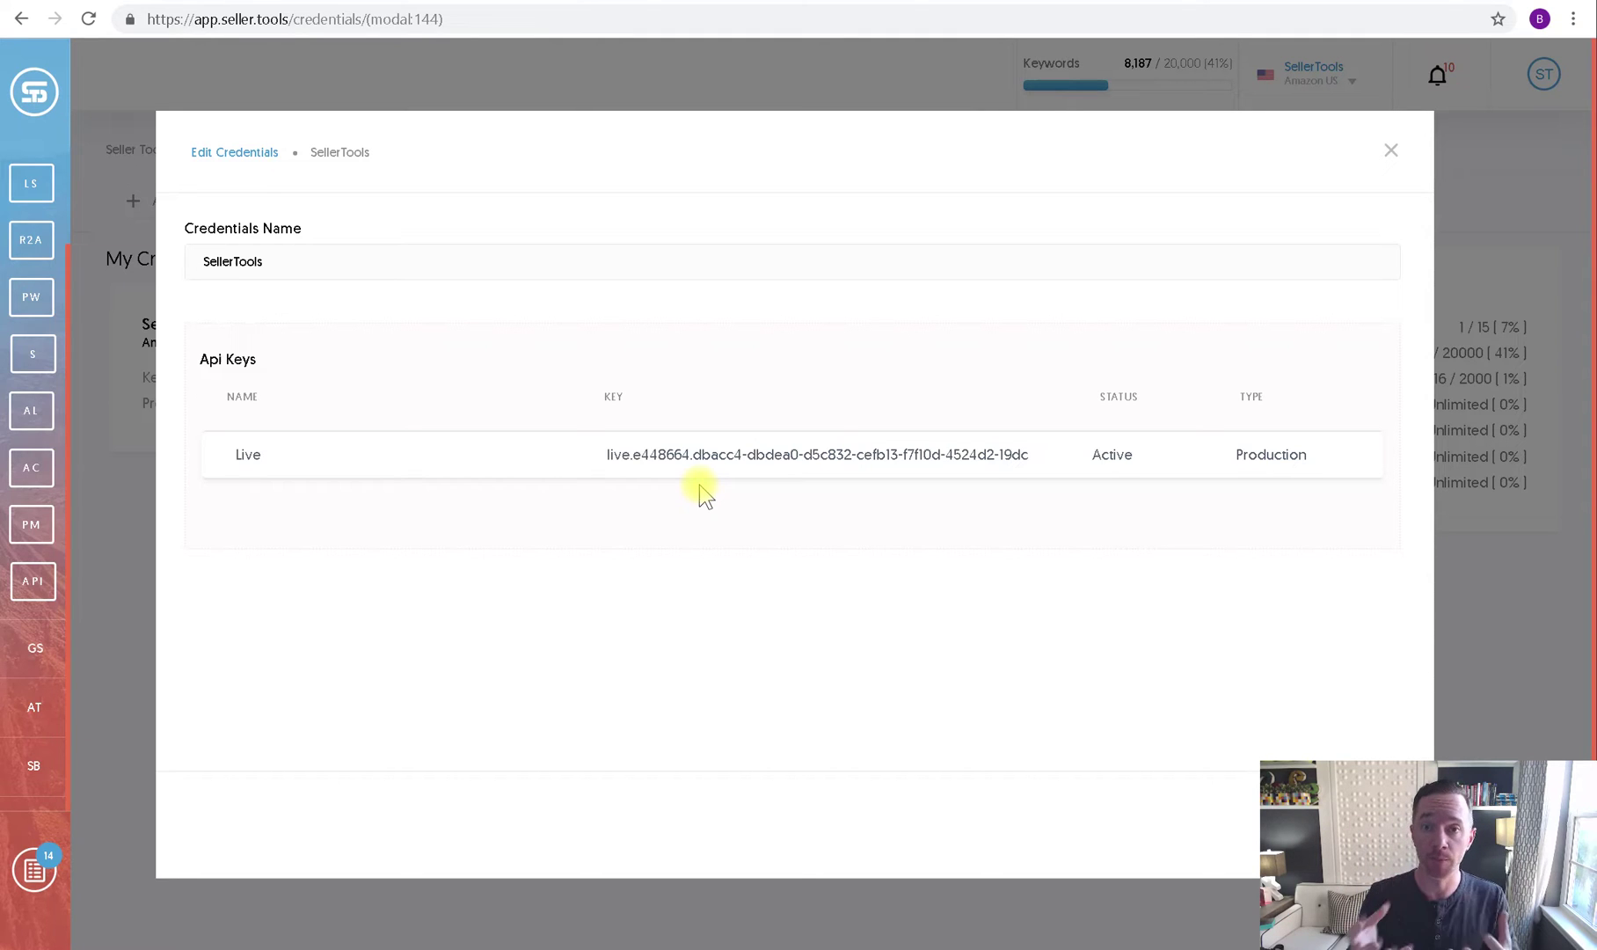
{"action": "double_click", "coordinate": [718, 454]}
{"action": "left_click", "coordinate": [1216, 720]}
{"action": "left_click", "coordinate": [1210, 810]}
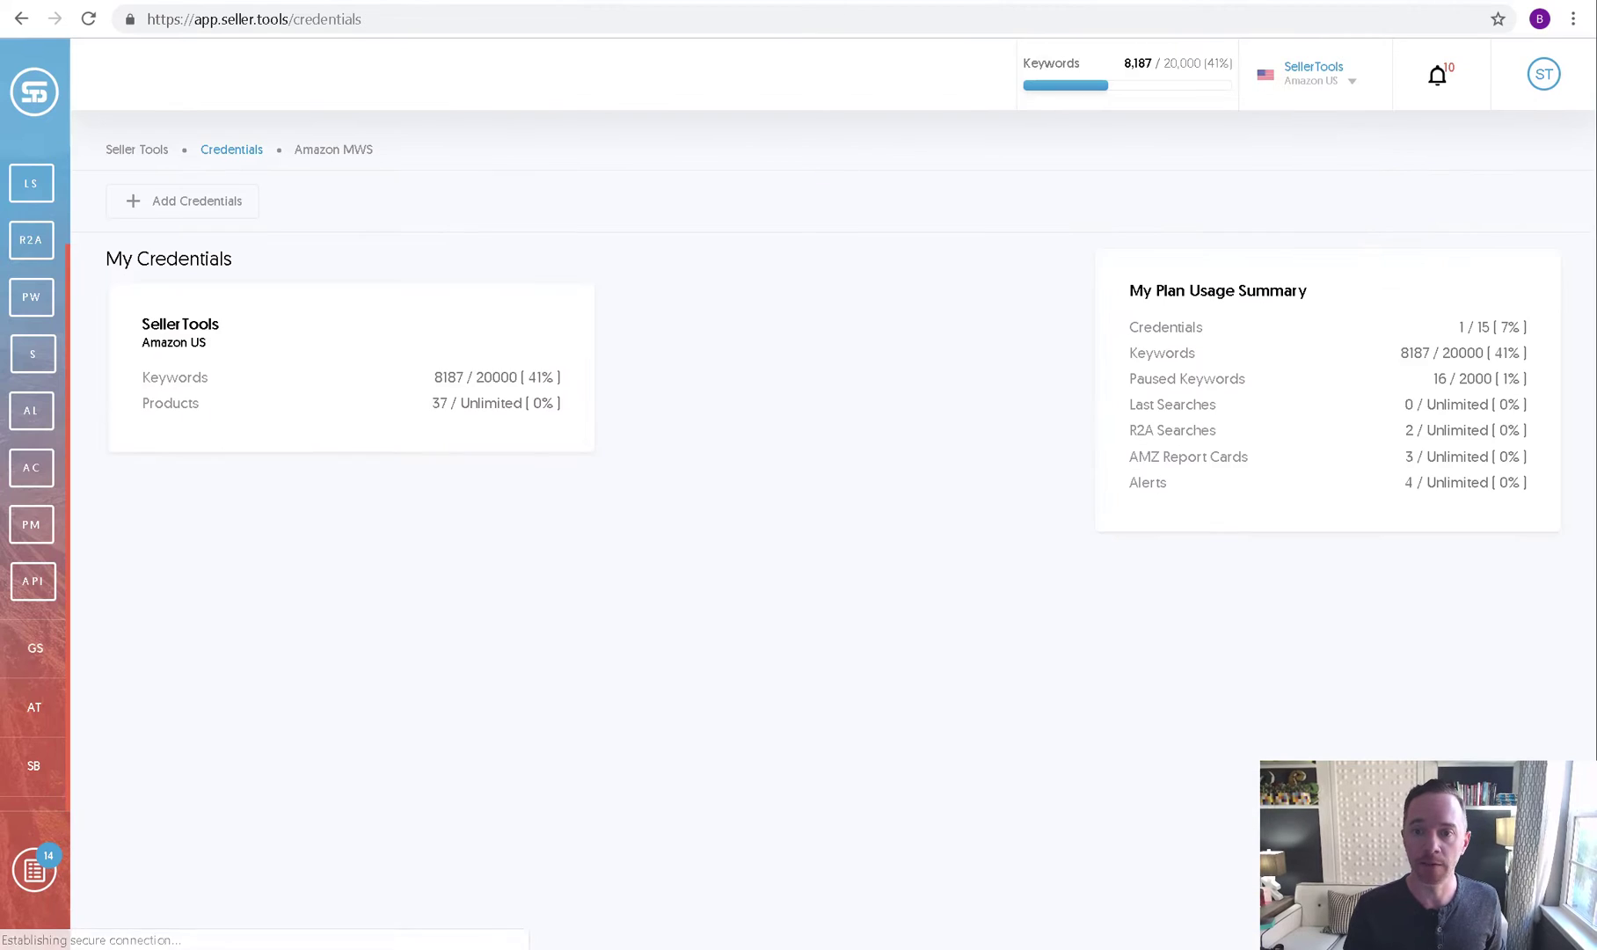
Paste the live API key under the API Key heading in EditPad, then show ManyChat's Flows list.
{"action": "key", "text": "ctrl+Tab"}
{"action": "left_click_drag", "start_coordinate": [457, 113], "coordinate": [3, 114]}
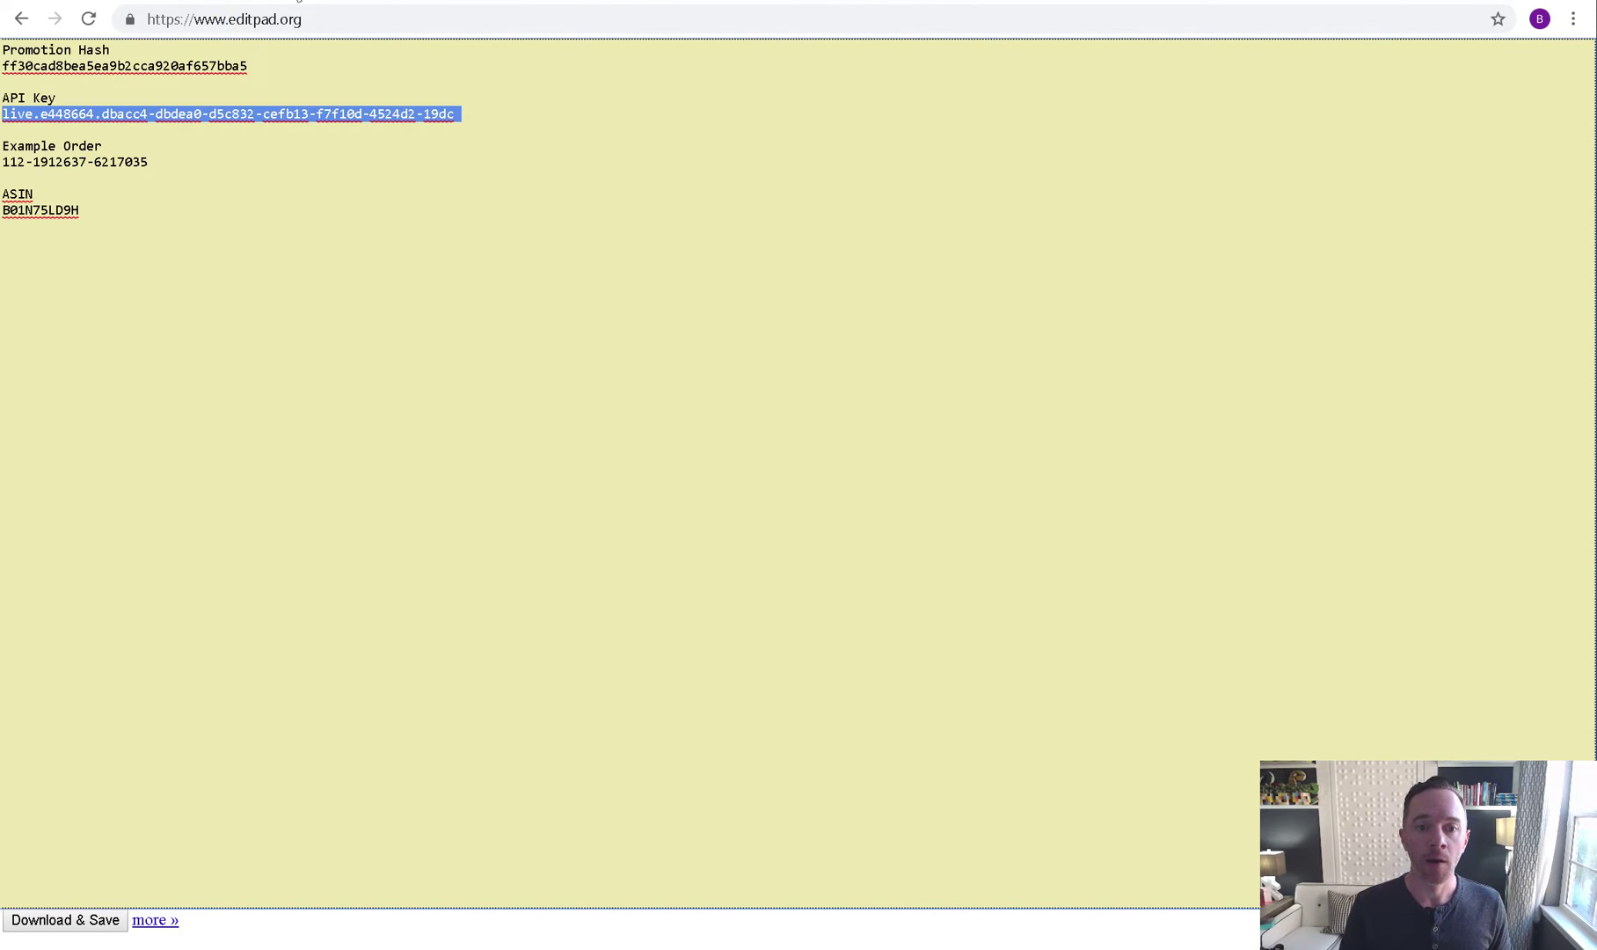
{"action": "key", "text": "ctrl+Tab"}
{"action": "left_click", "coordinate": [56, 349]}
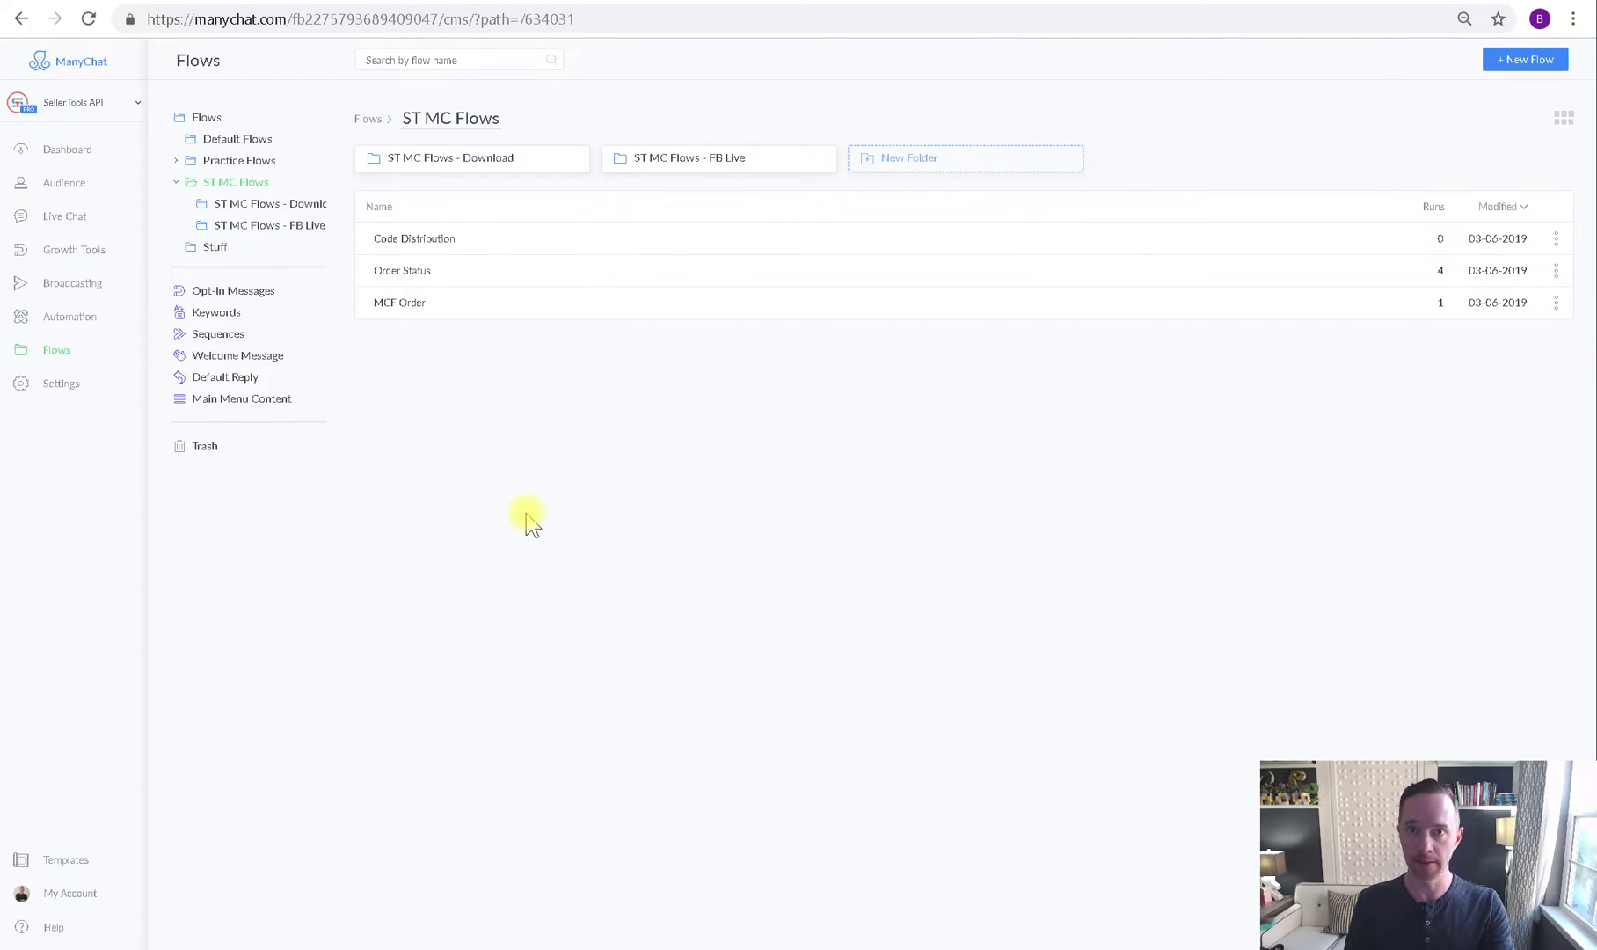
Open the Code Distribution flow from ST MC Flows in edit mode.
{"action": "left_click", "coordinate": [439, 241]}
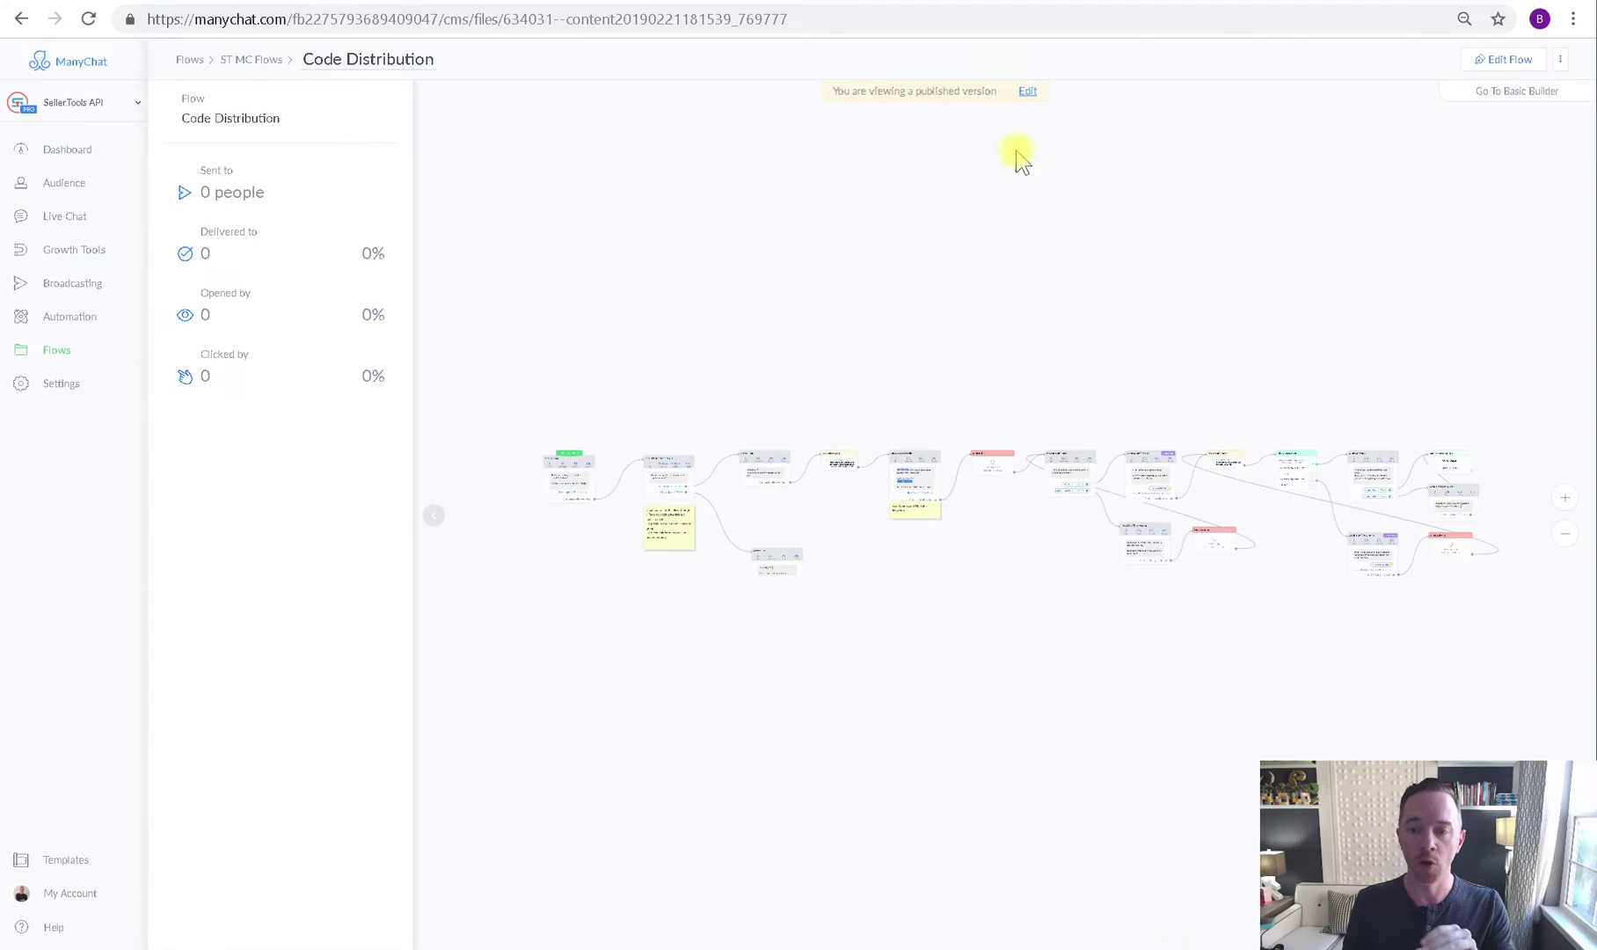
{"action": "left_click", "coordinate": [1027, 90]}
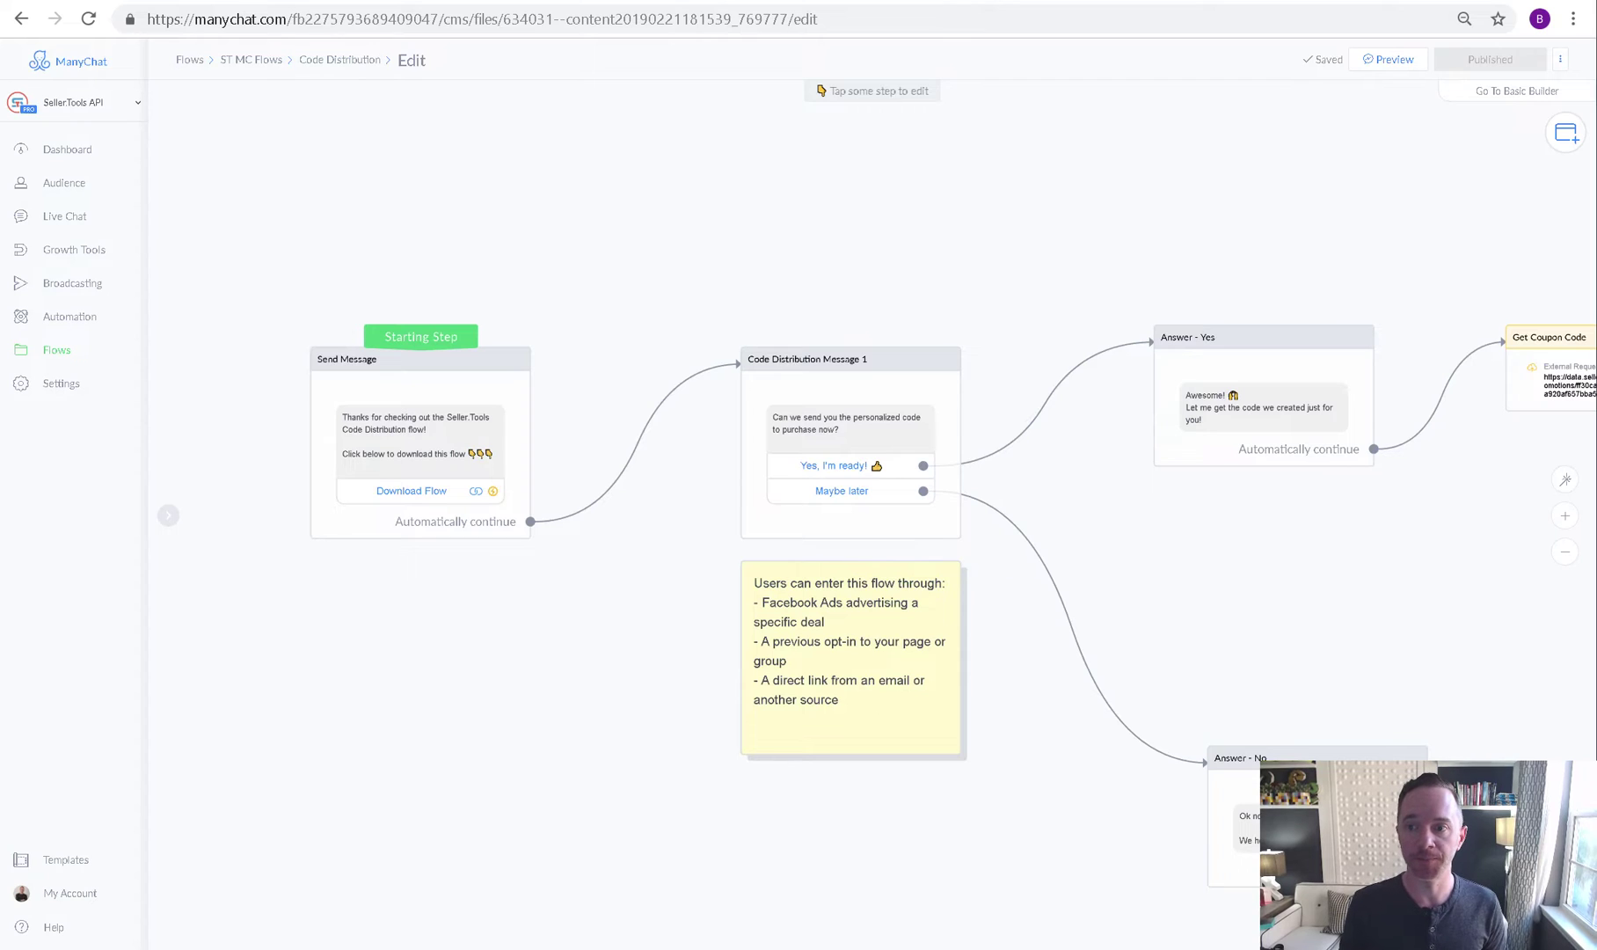
{"action": "mouse_move", "coordinate": [35, 524]}
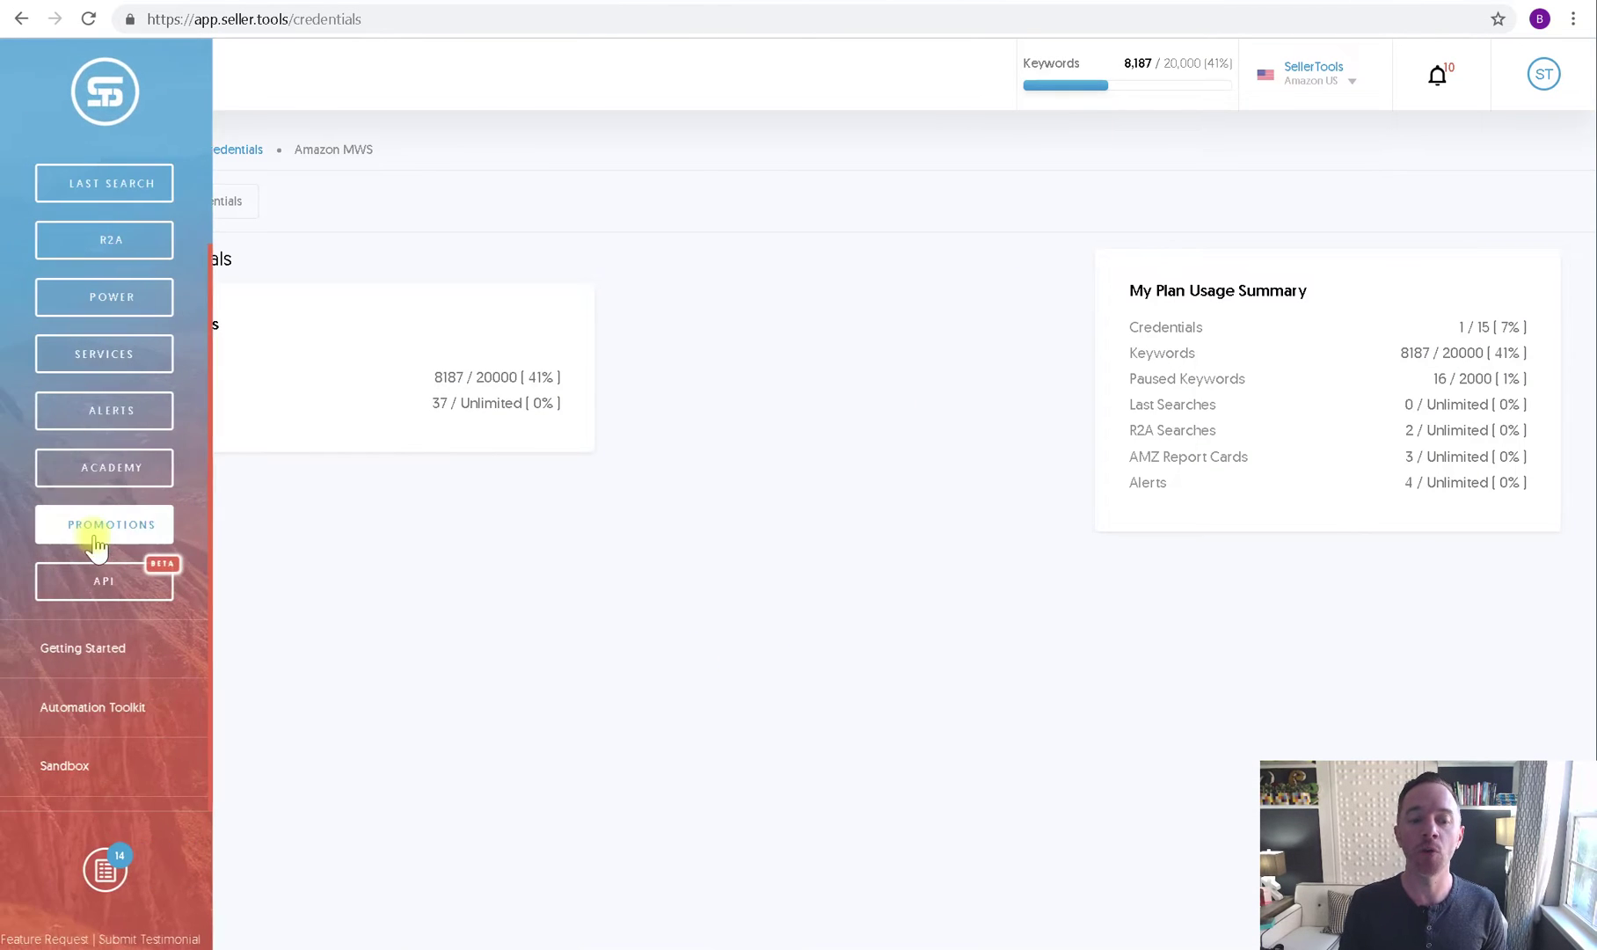
Add coupon12 and coupon13 to the ST Test promotion's coupon list.
{"action": "left_click", "coordinate": [96, 526]}
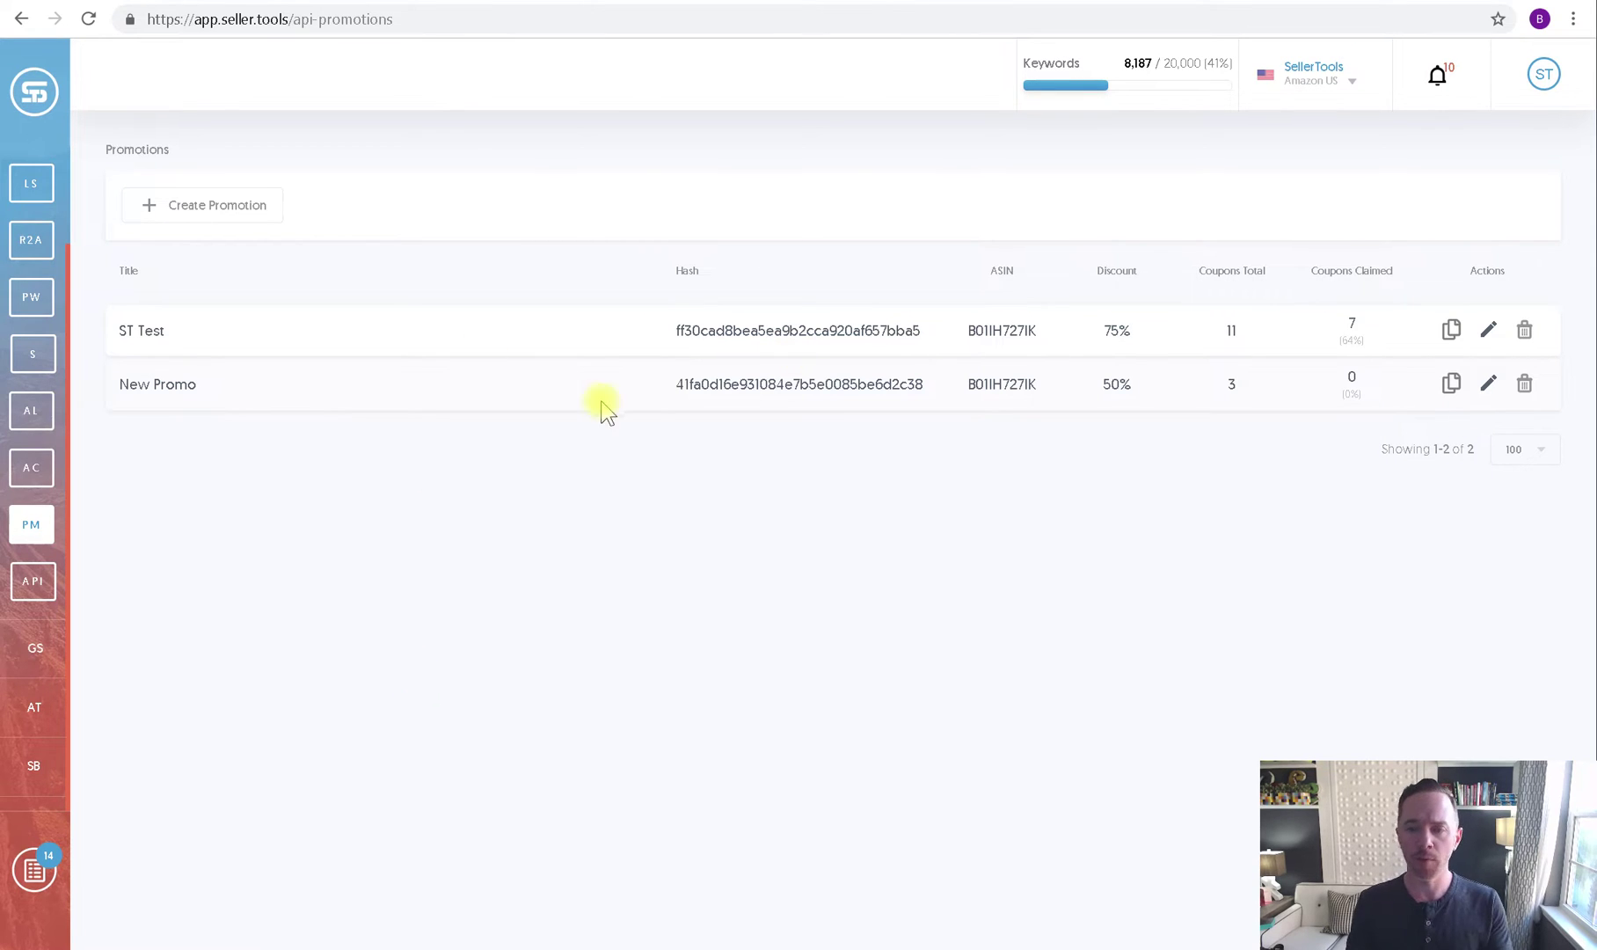
{"action": "left_click", "coordinate": [1491, 331]}
{"action": "left_click_drag", "start_coordinate": [412, 362], "coordinate": [98, 371]}
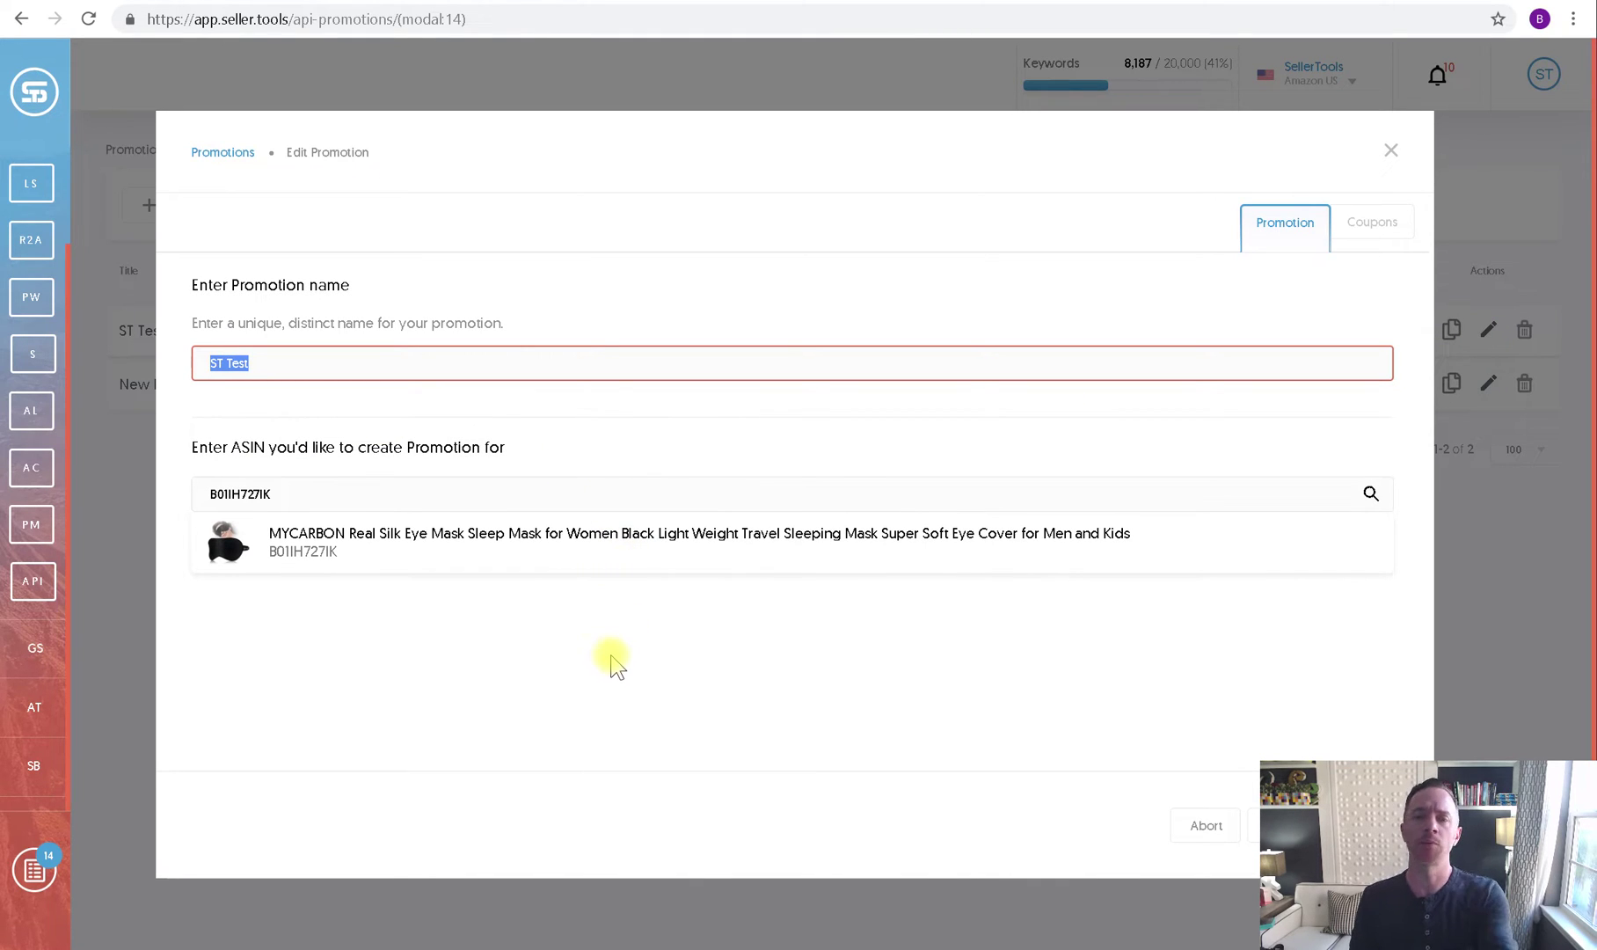
{"action": "left_click", "coordinate": [1248, 825]}
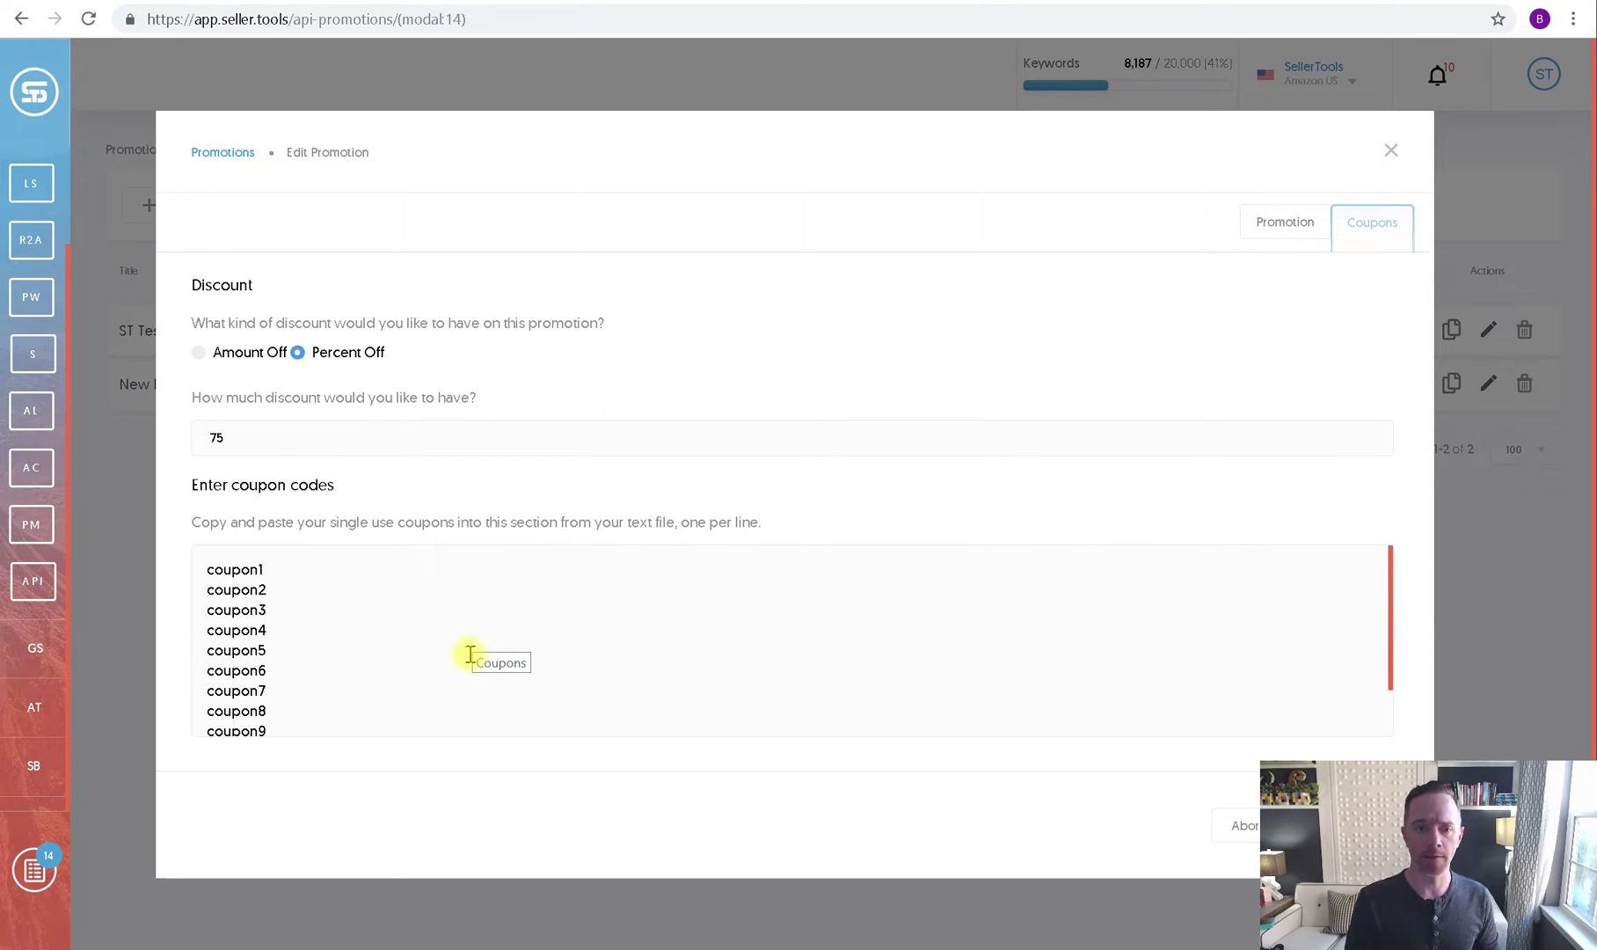
{"action": "scroll", "coordinate": [325, 686], "scroll_direction": "down", "scroll_amount": 2}
{"action": "left_click", "coordinate": [317, 698]}
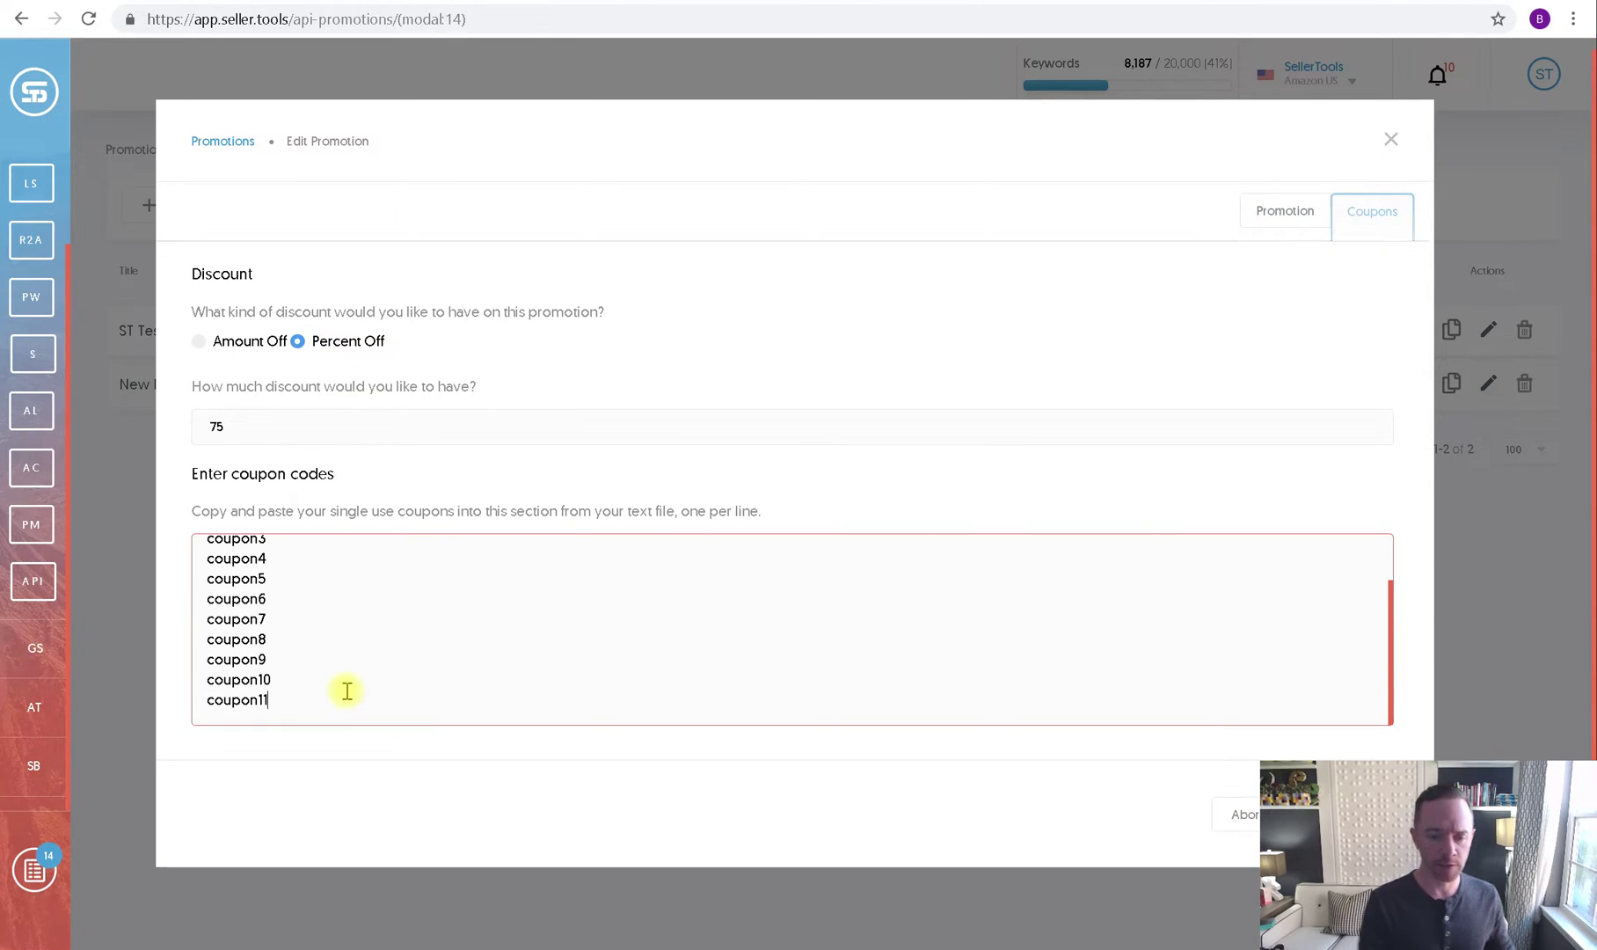
{"action": "key", "text": "Return"}
{"action": "type", "text": "coupon12"}
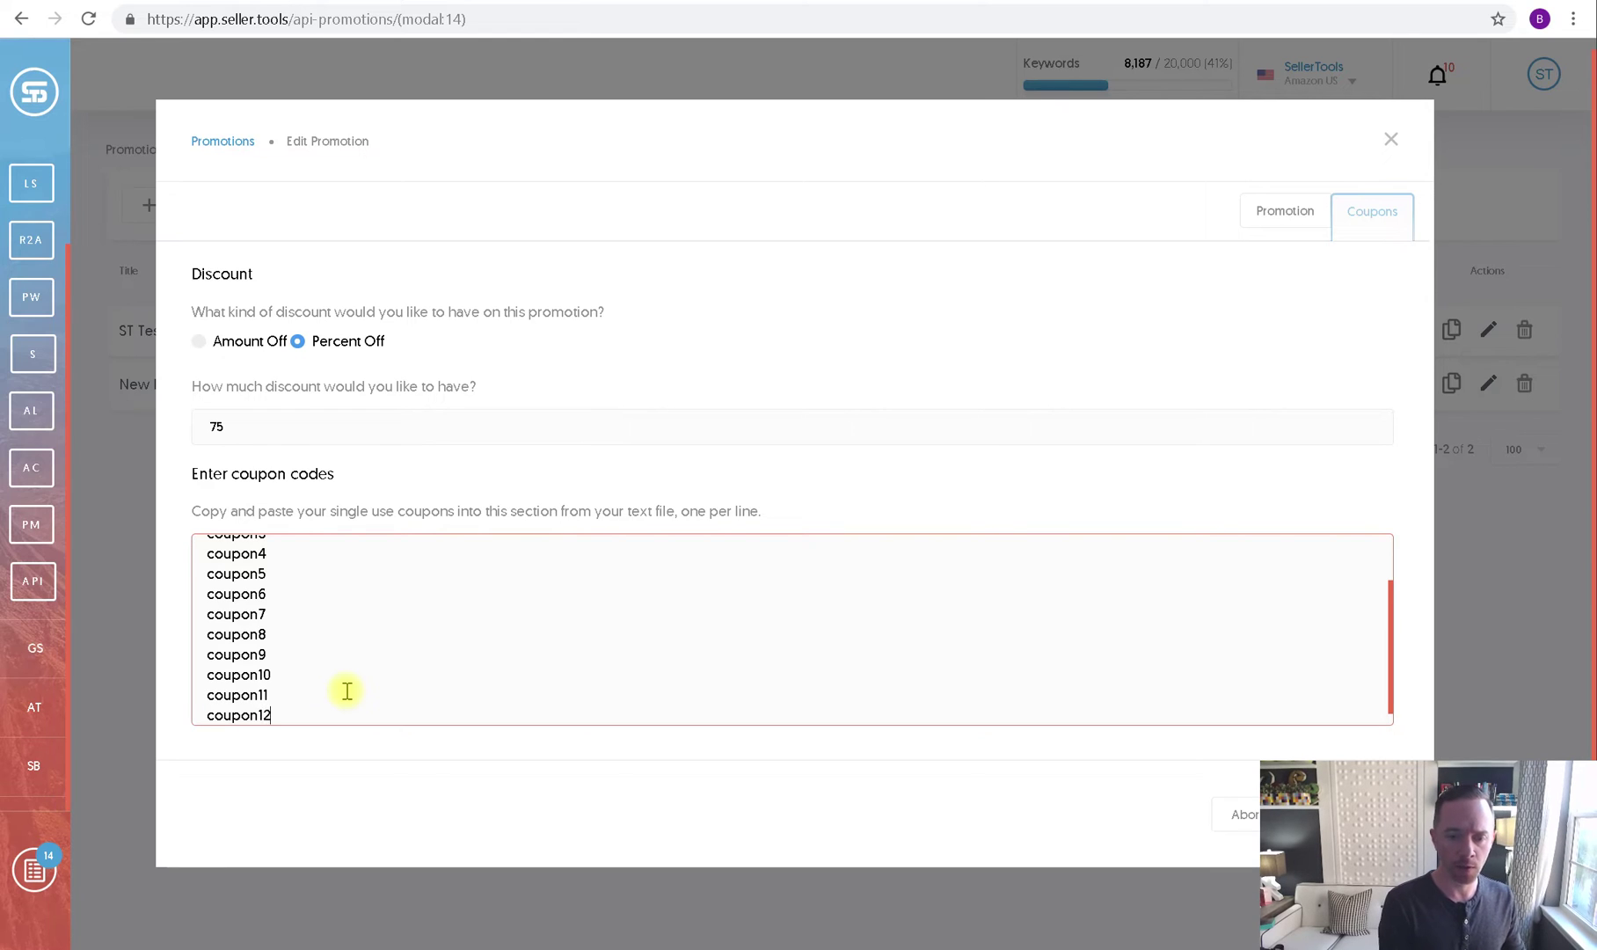
{"action": "key", "text": "Return"}
{"action": "type", "text": "coupon13"}
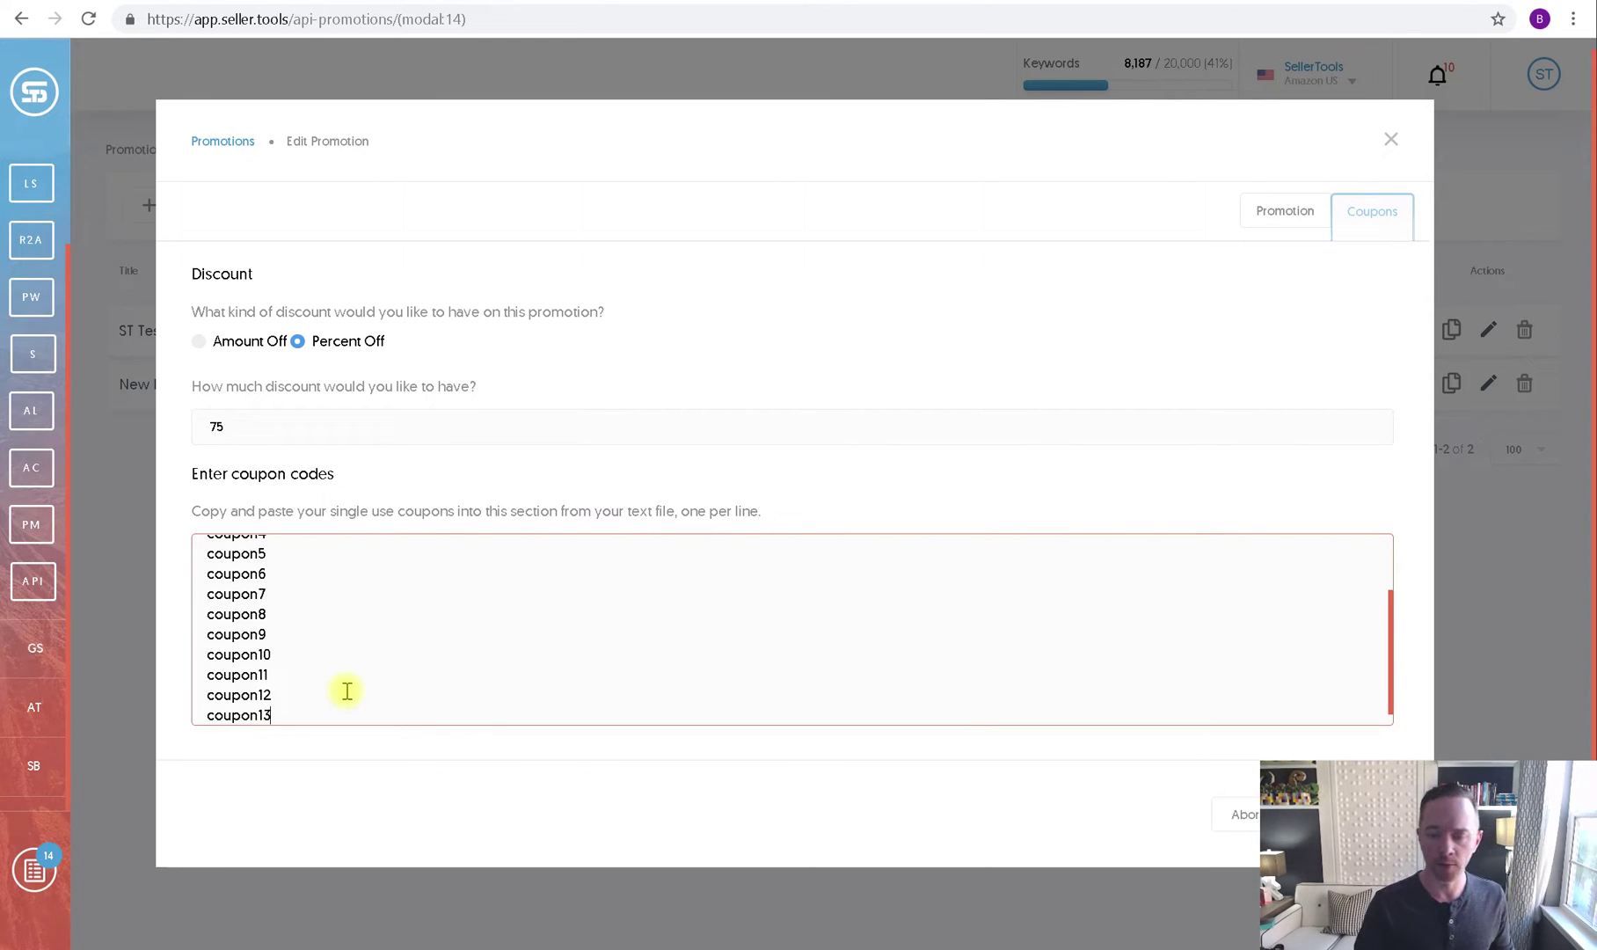
Save ST Test, reload Promotions to see 13 coupons, and select its hash.
{"action": "left_click", "coordinate": [1373, 814]}
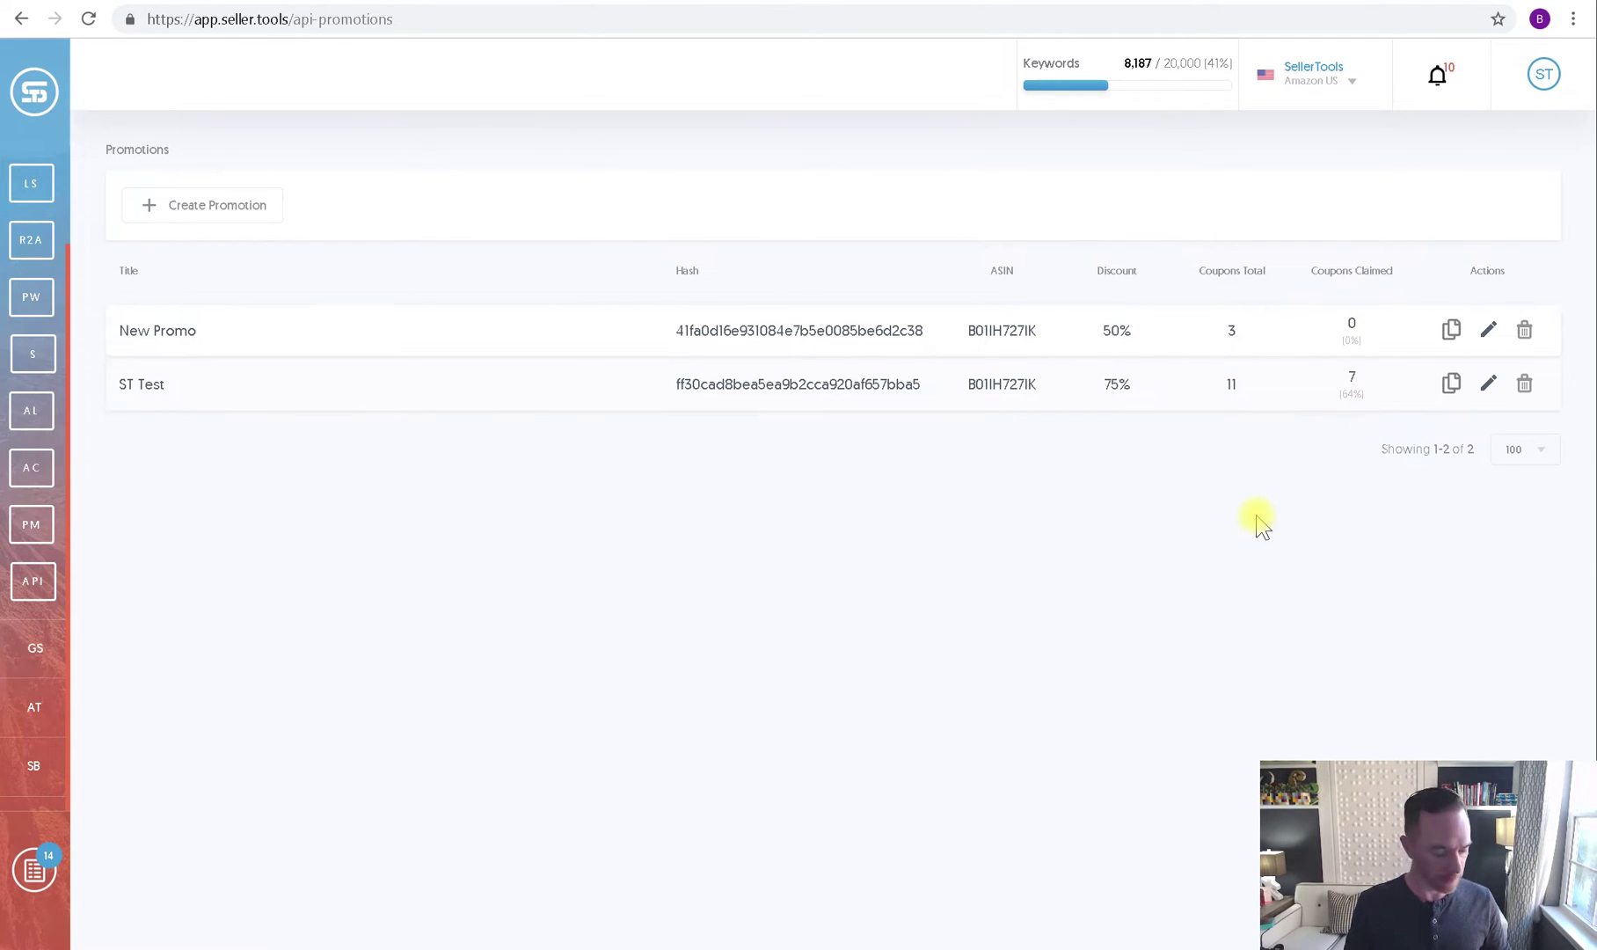
{"action": "key", "text": "F5"}
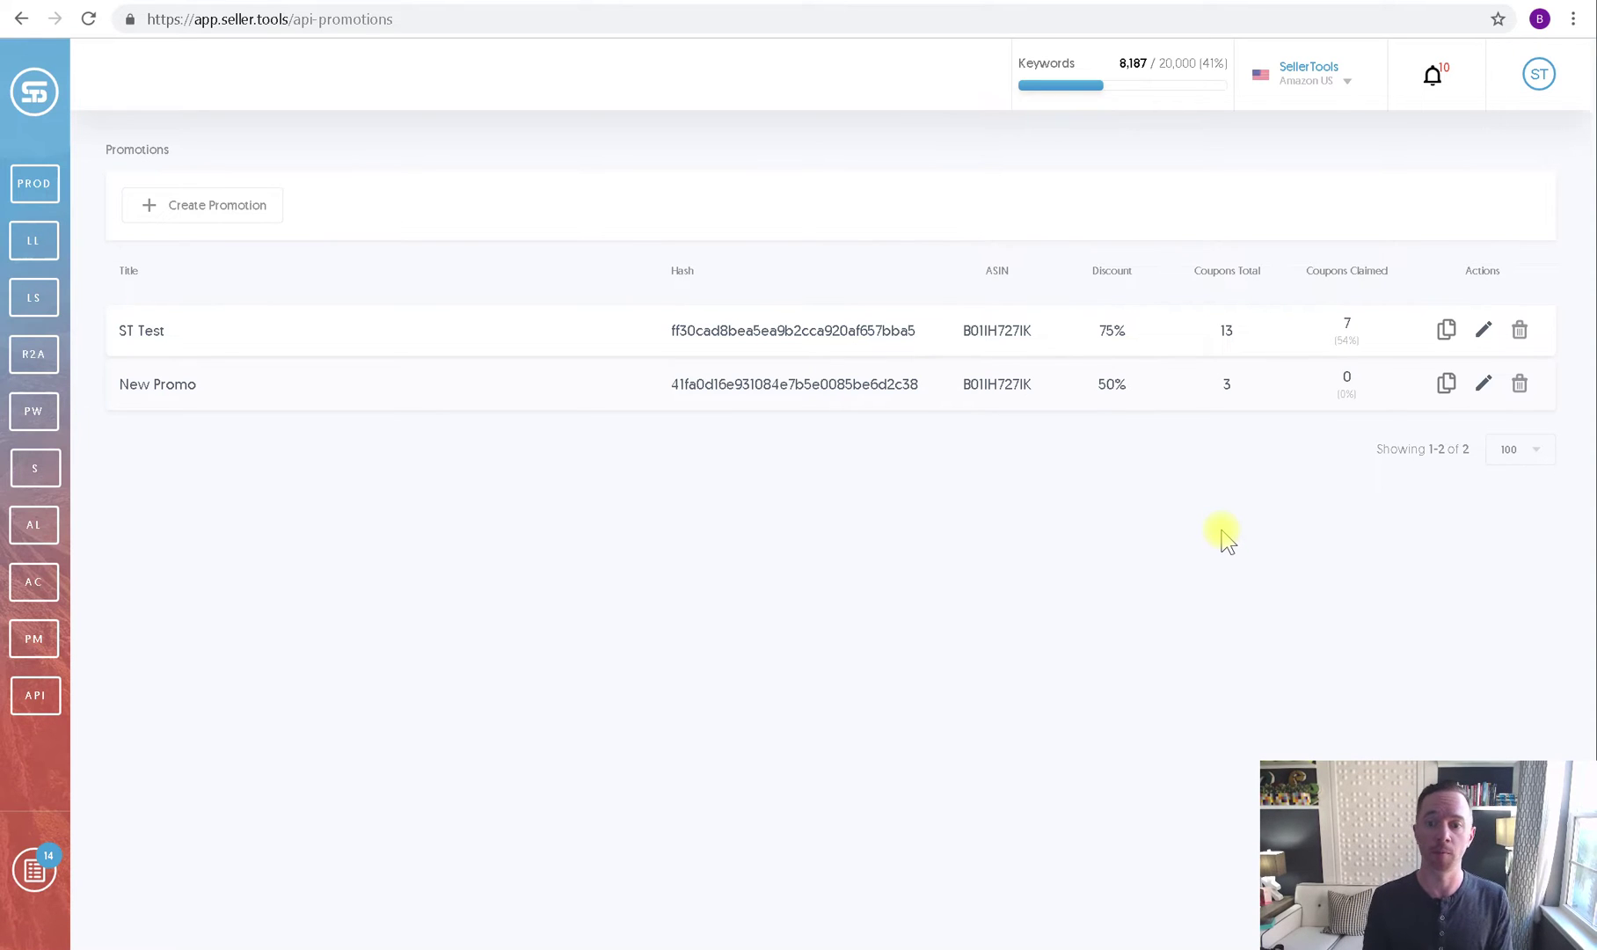
{"action": "double_click", "coordinate": [817, 330]}
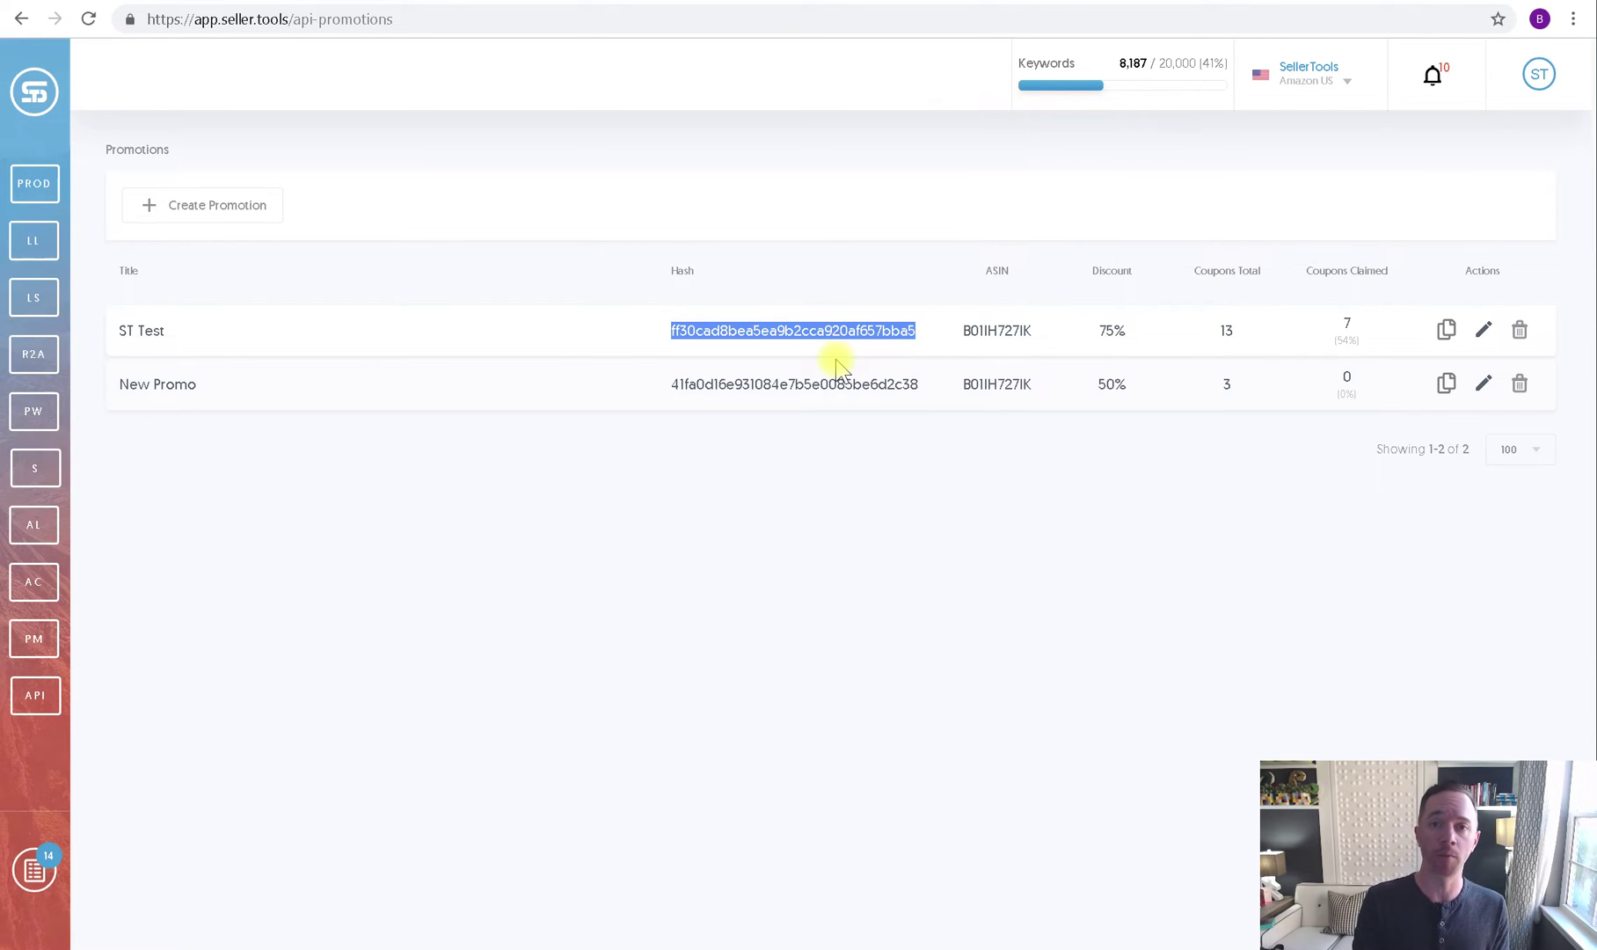
Pan the Code Distribution canvas to the Get Coupon Code and Code/URL Distribution steps.
{"action": "left_click", "coordinate": [509, 6]}
{"action": "scroll", "coordinate": [509, 666], "scroll_direction": "up", "scroll_amount": 3}
{"action": "scroll", "coordinate": [518, 669], "scroll_direction": "up", "scroll_amount": 3}
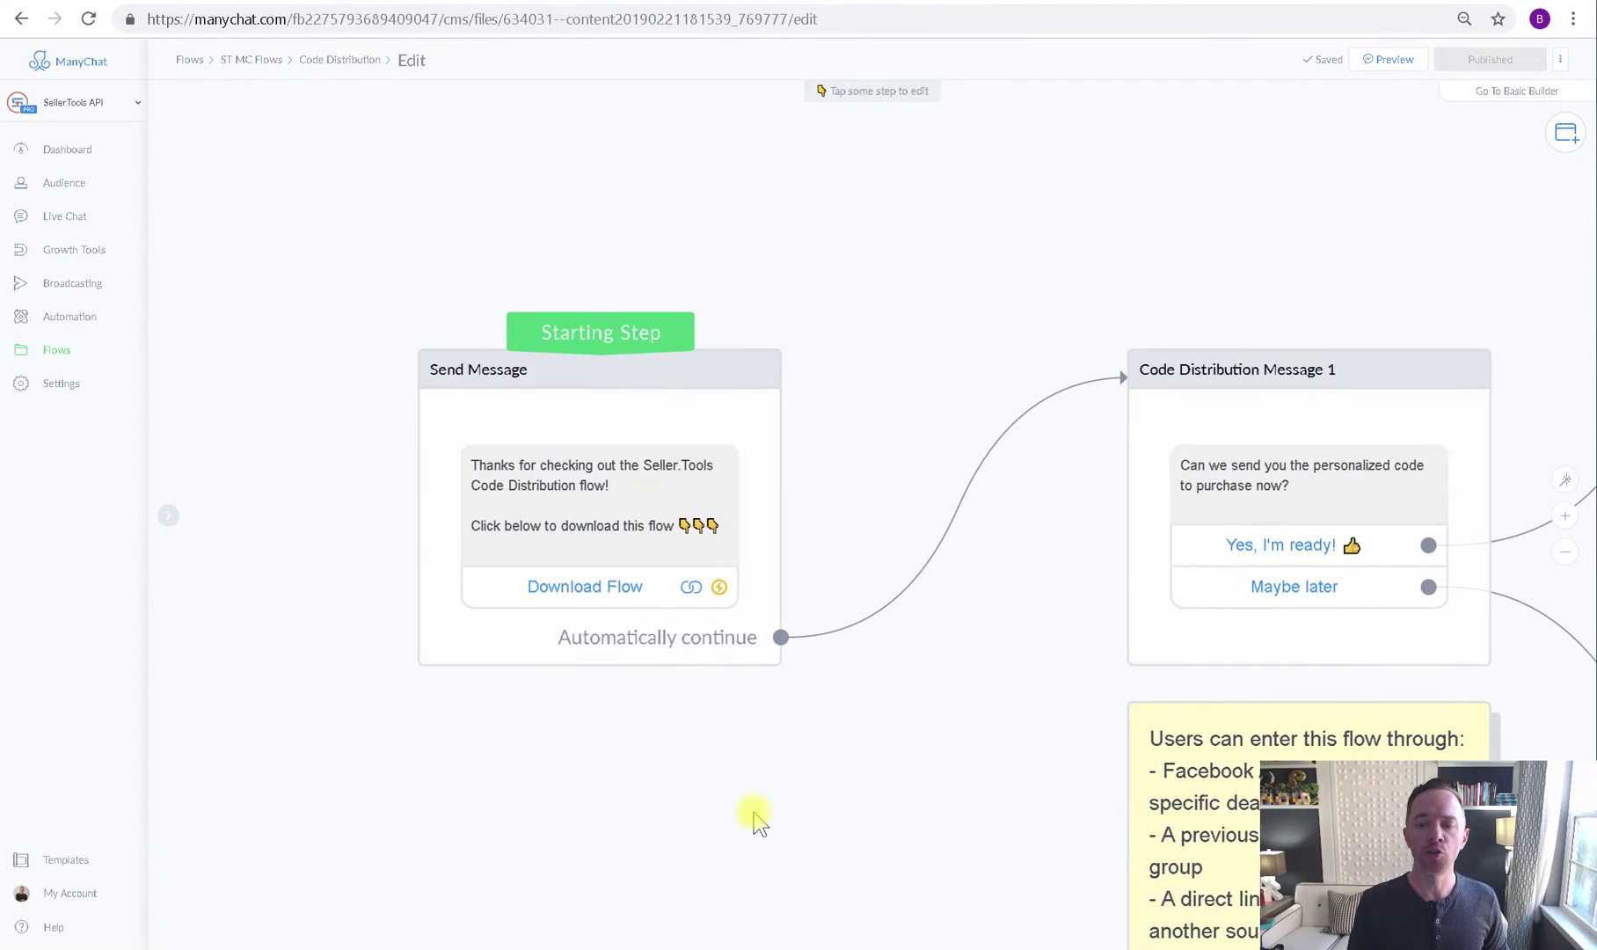
{"action": "left_click_drag", "start_coordinate": [799, 810], "coordinate": [156, 747]}
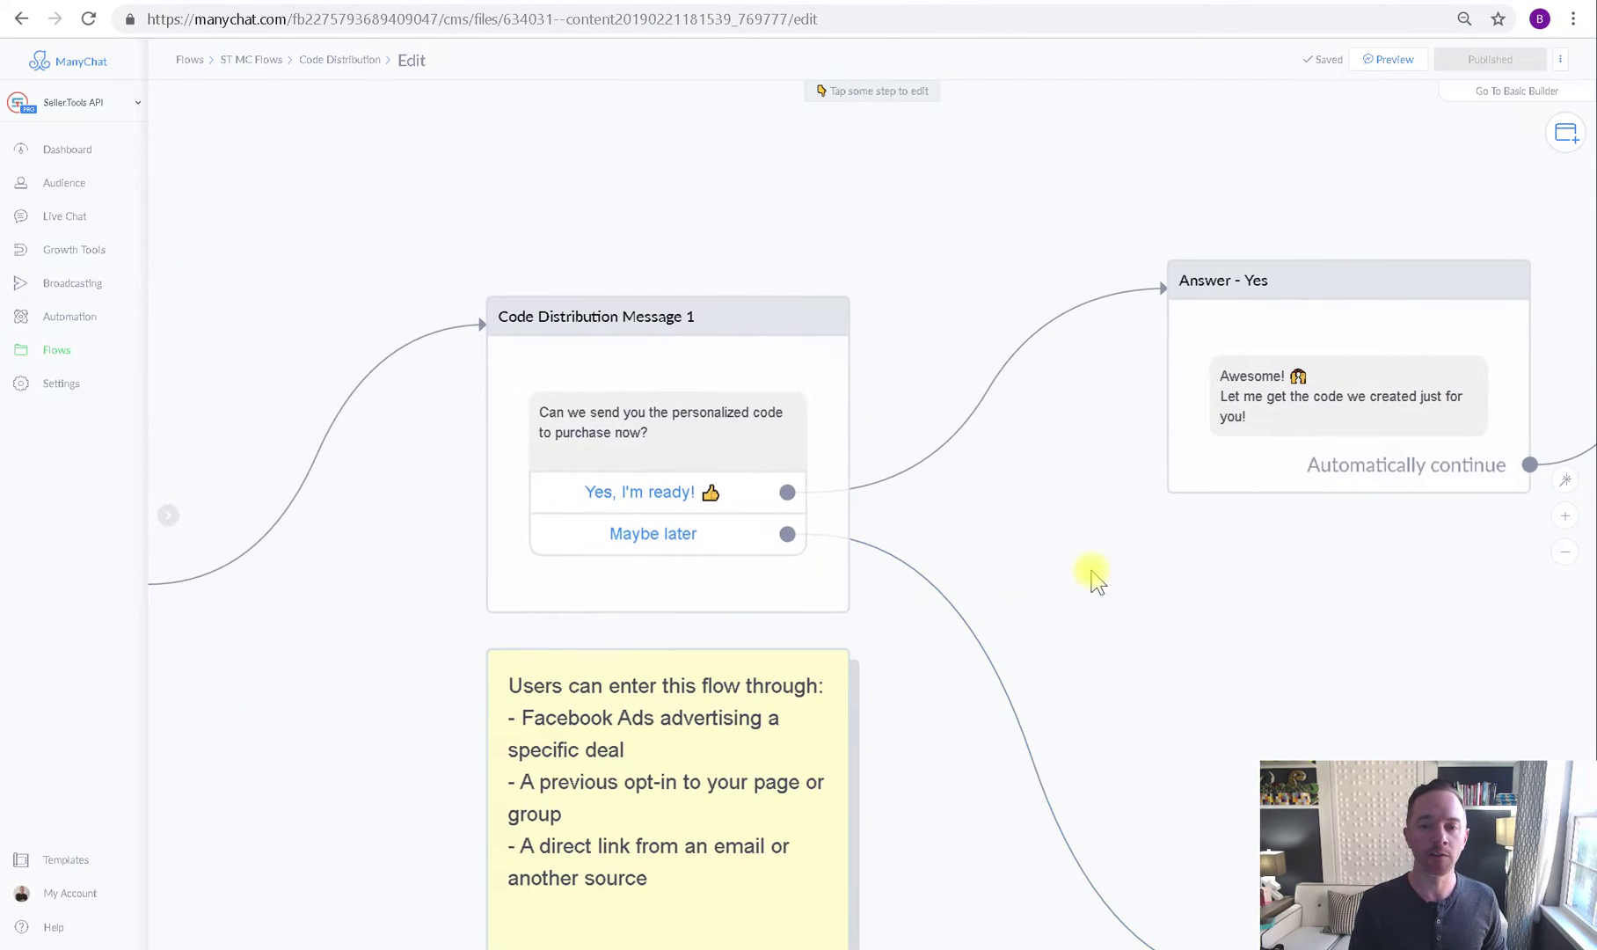
{"action": "left_click_drag", "start_coordinate": [1086, 570], "coordinate": [1126, 574]}
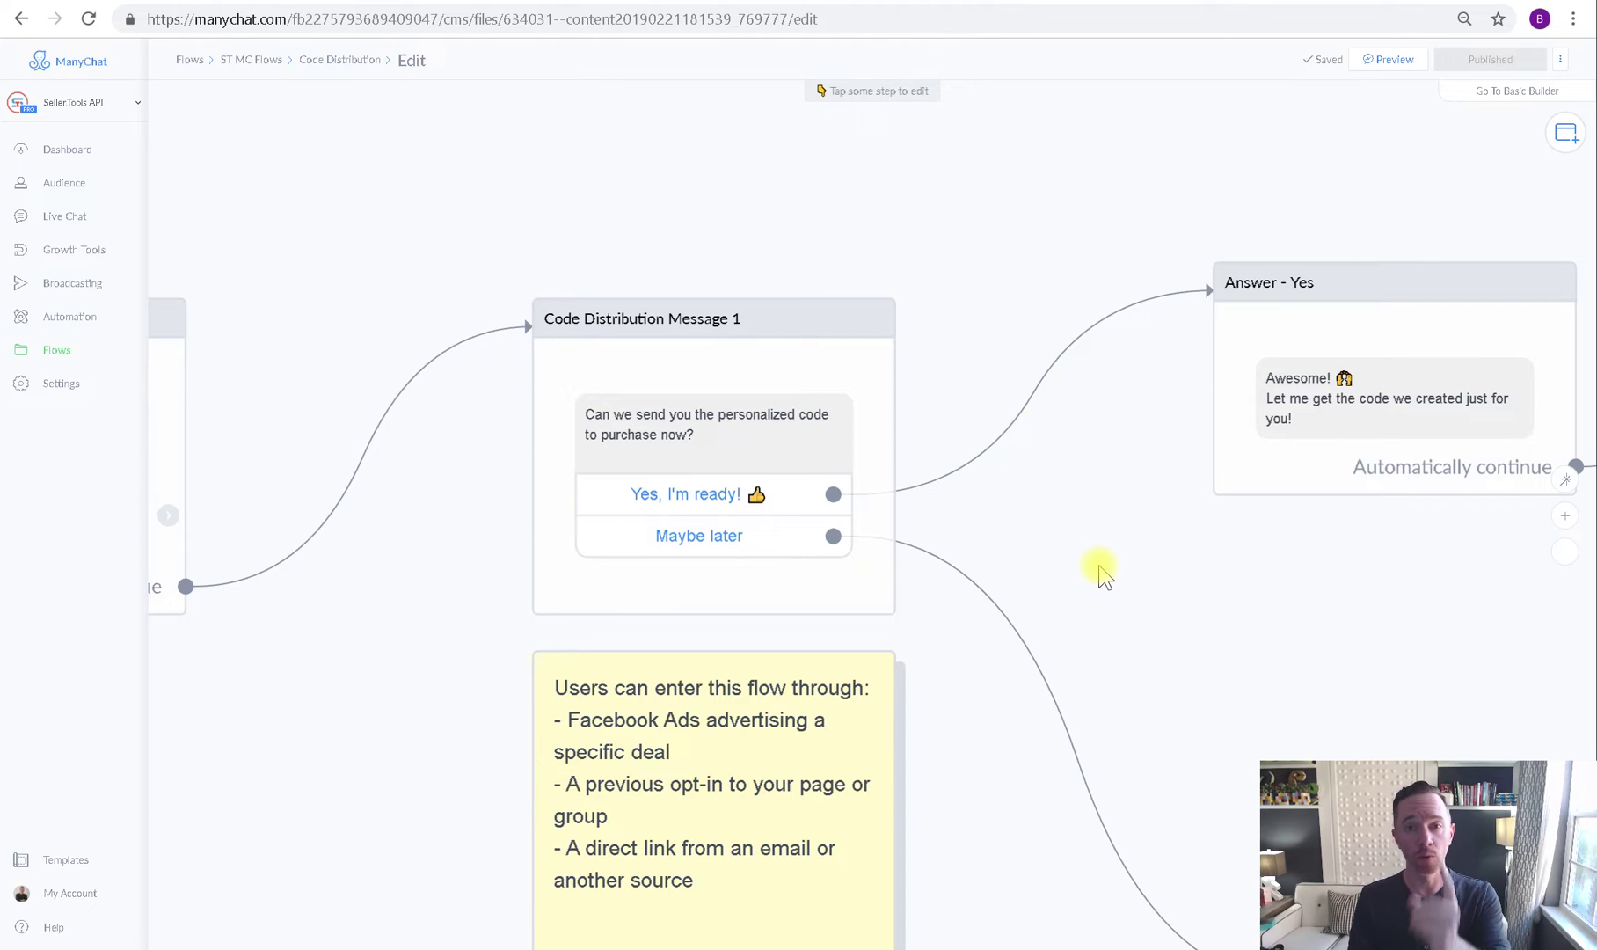
{"action": "left_click_drag", "start_coordinate": [1089, 567], "coordinate": [950, 529]}
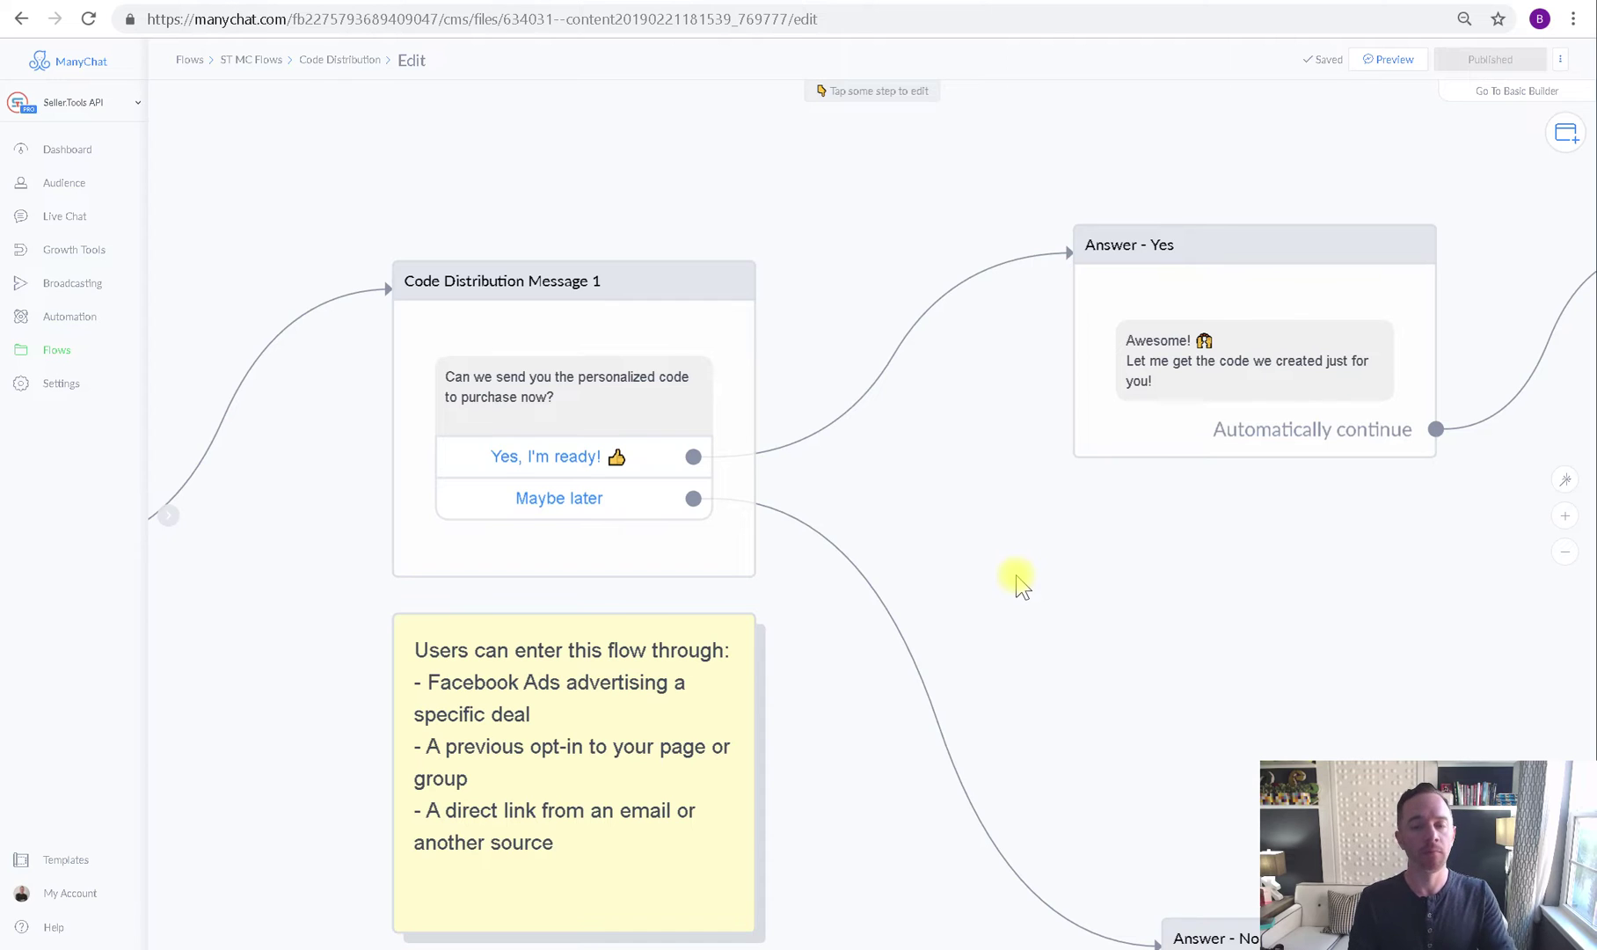
{"action": "left_click_drag", "start_coordinate": [1332, 582], "coordinate": [701, 604]}
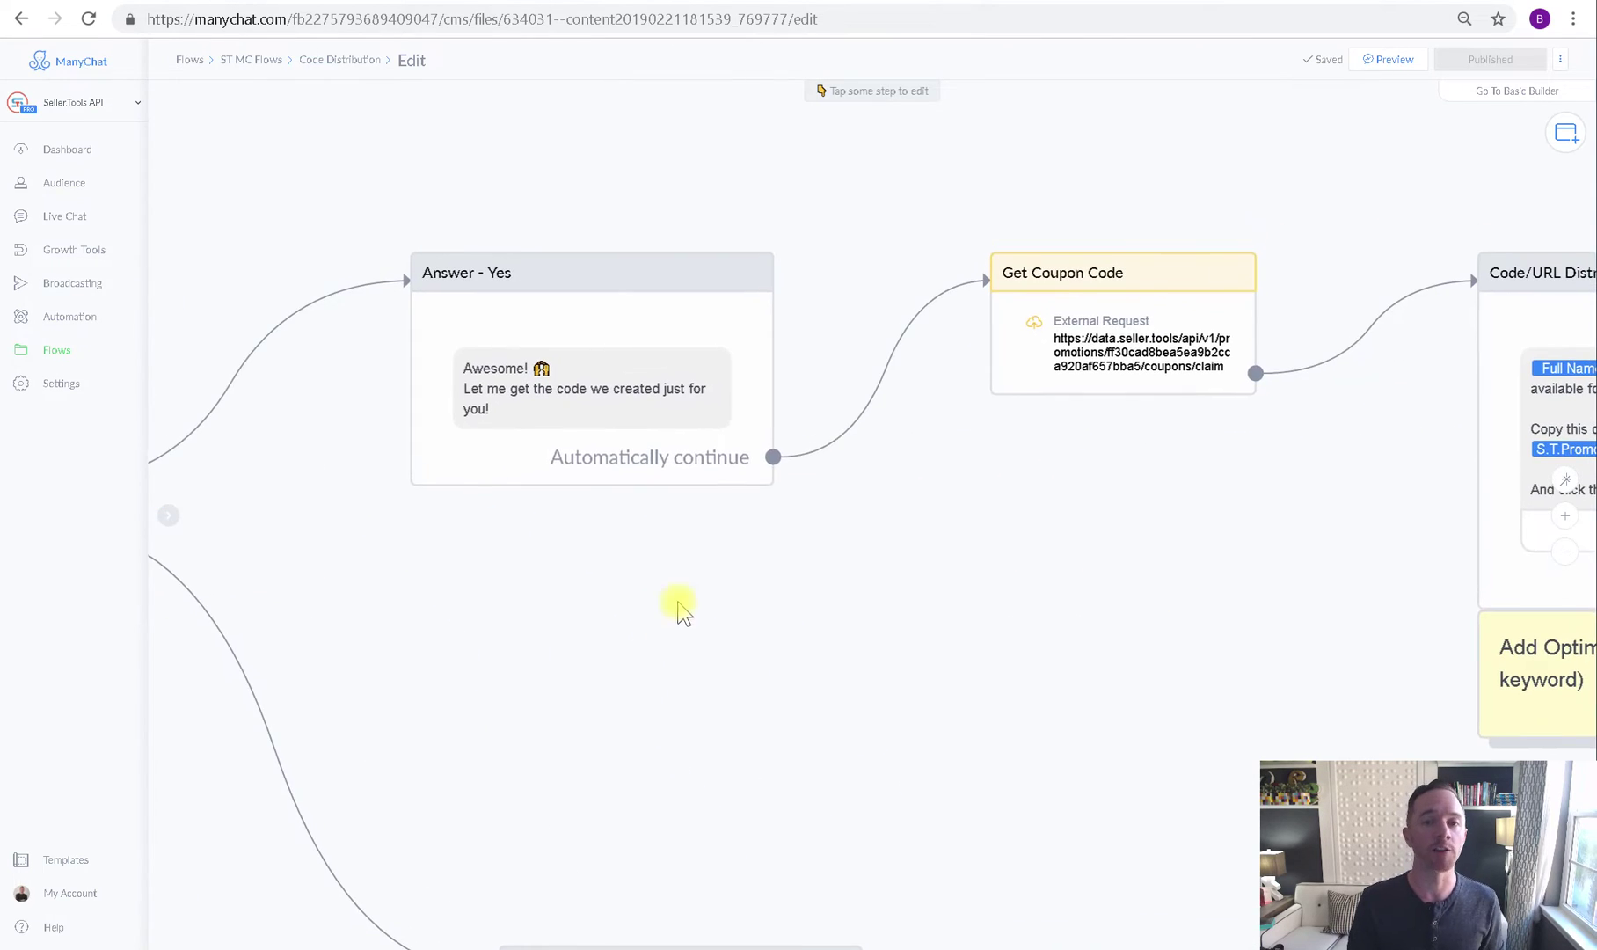
{"action": "left_click_drag", "start_coordinate": [1120, 548], "coordinate": [692, 424]}
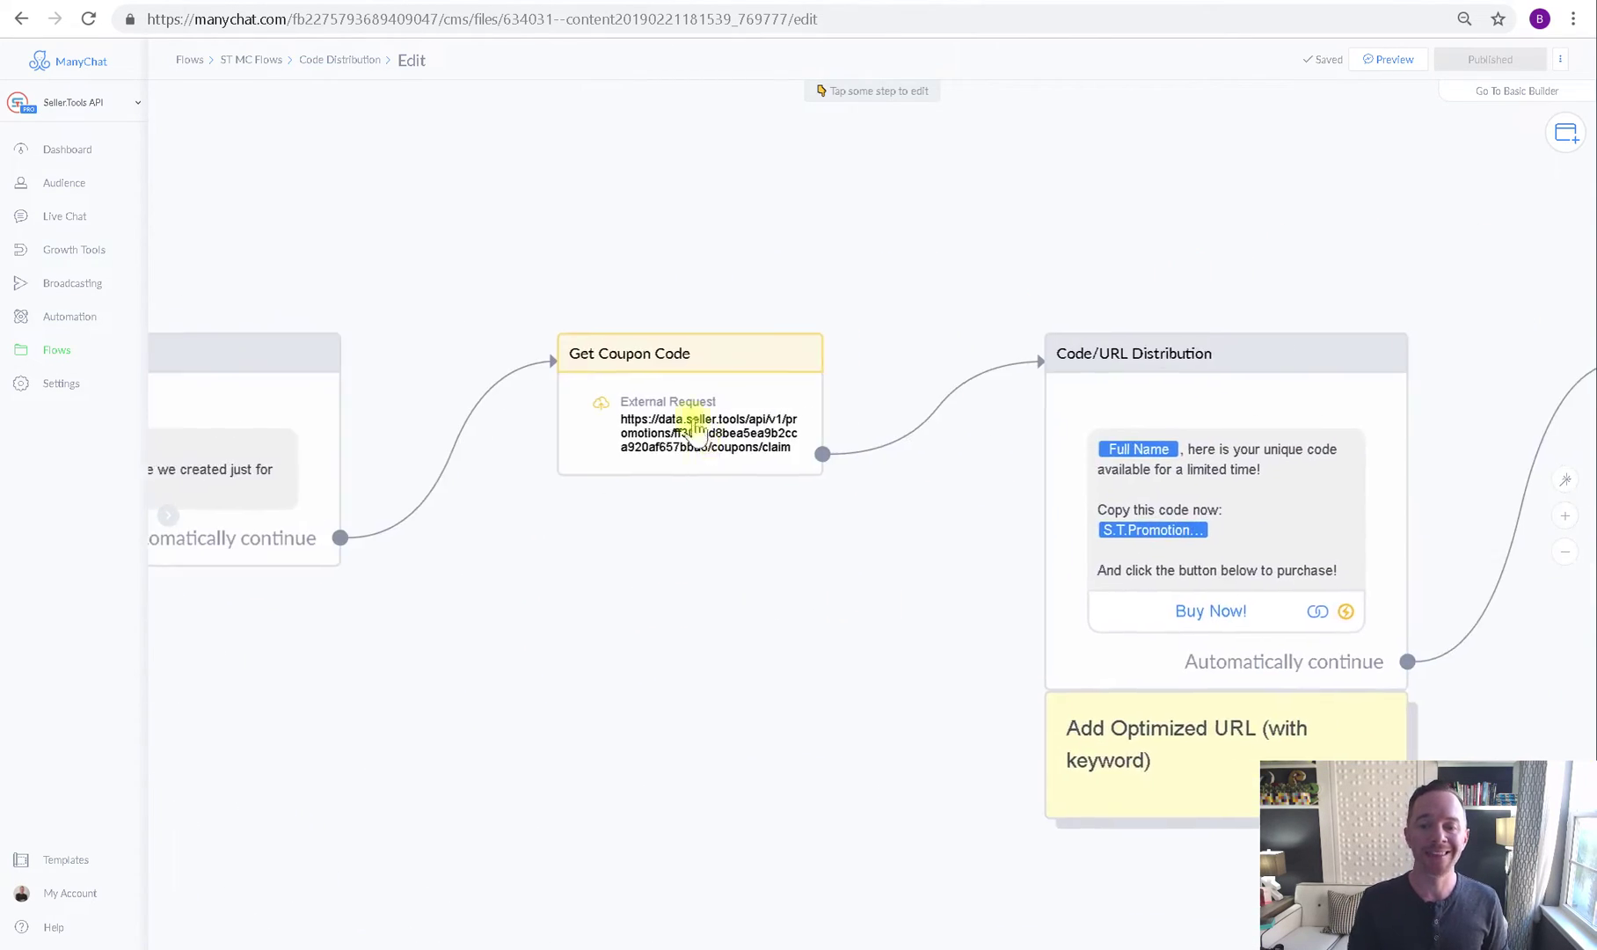
{"action": "mouse_move", "coordinate": [1121, 324]}
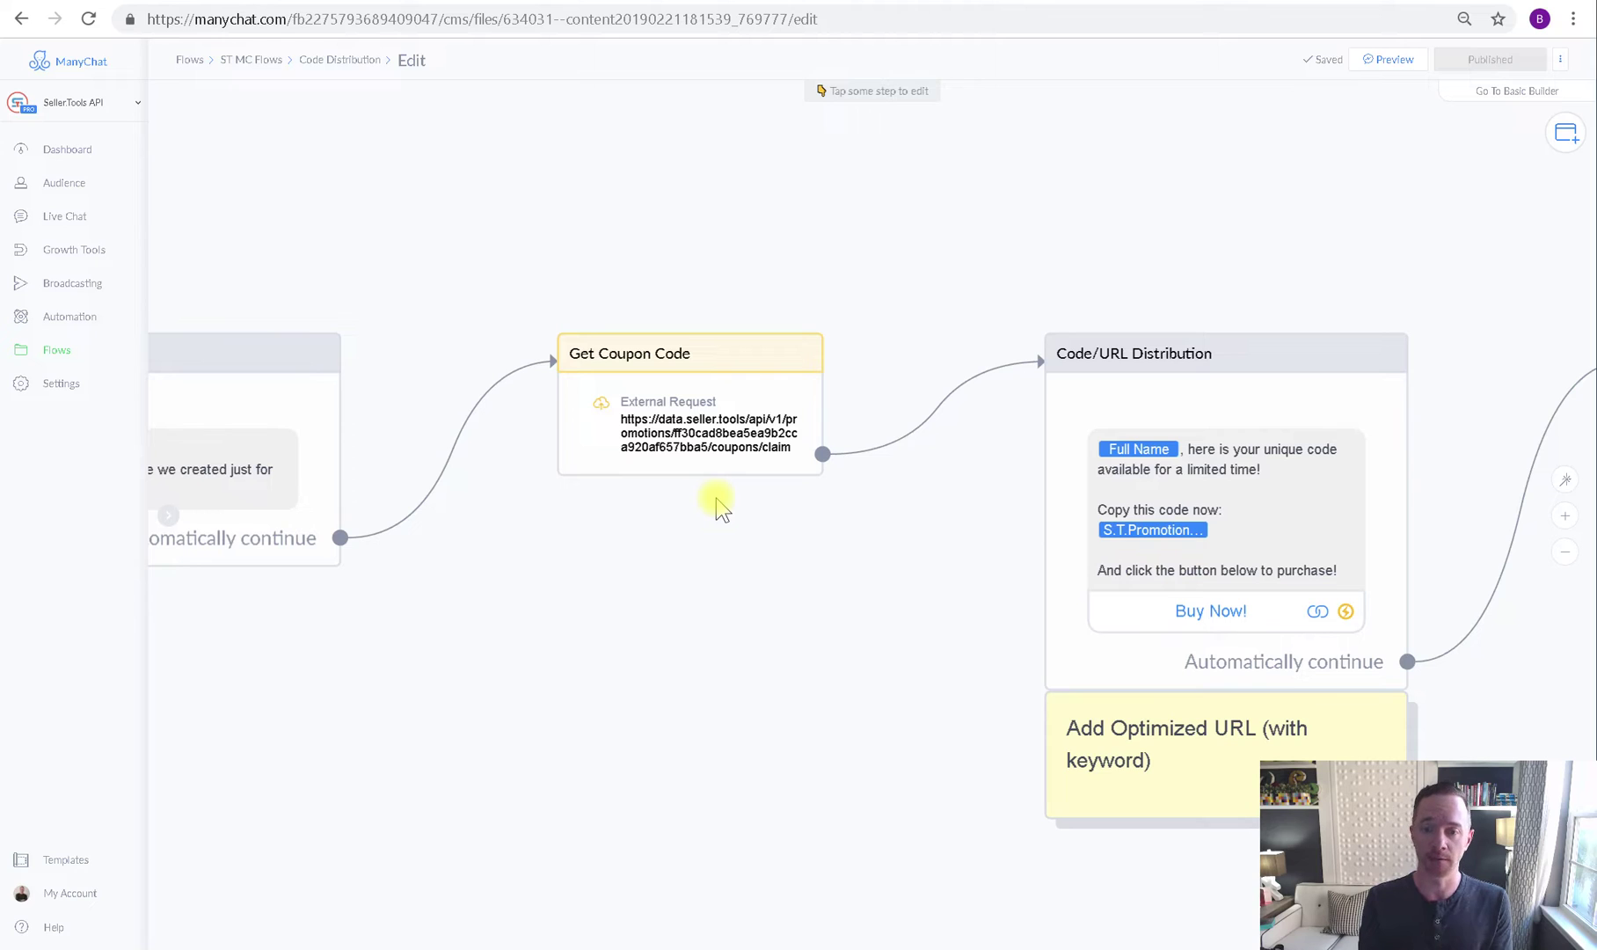
Delete the empty Actions step after Get Coupon Code.
{"action": "left_click", "coordinate": [620, 573]}
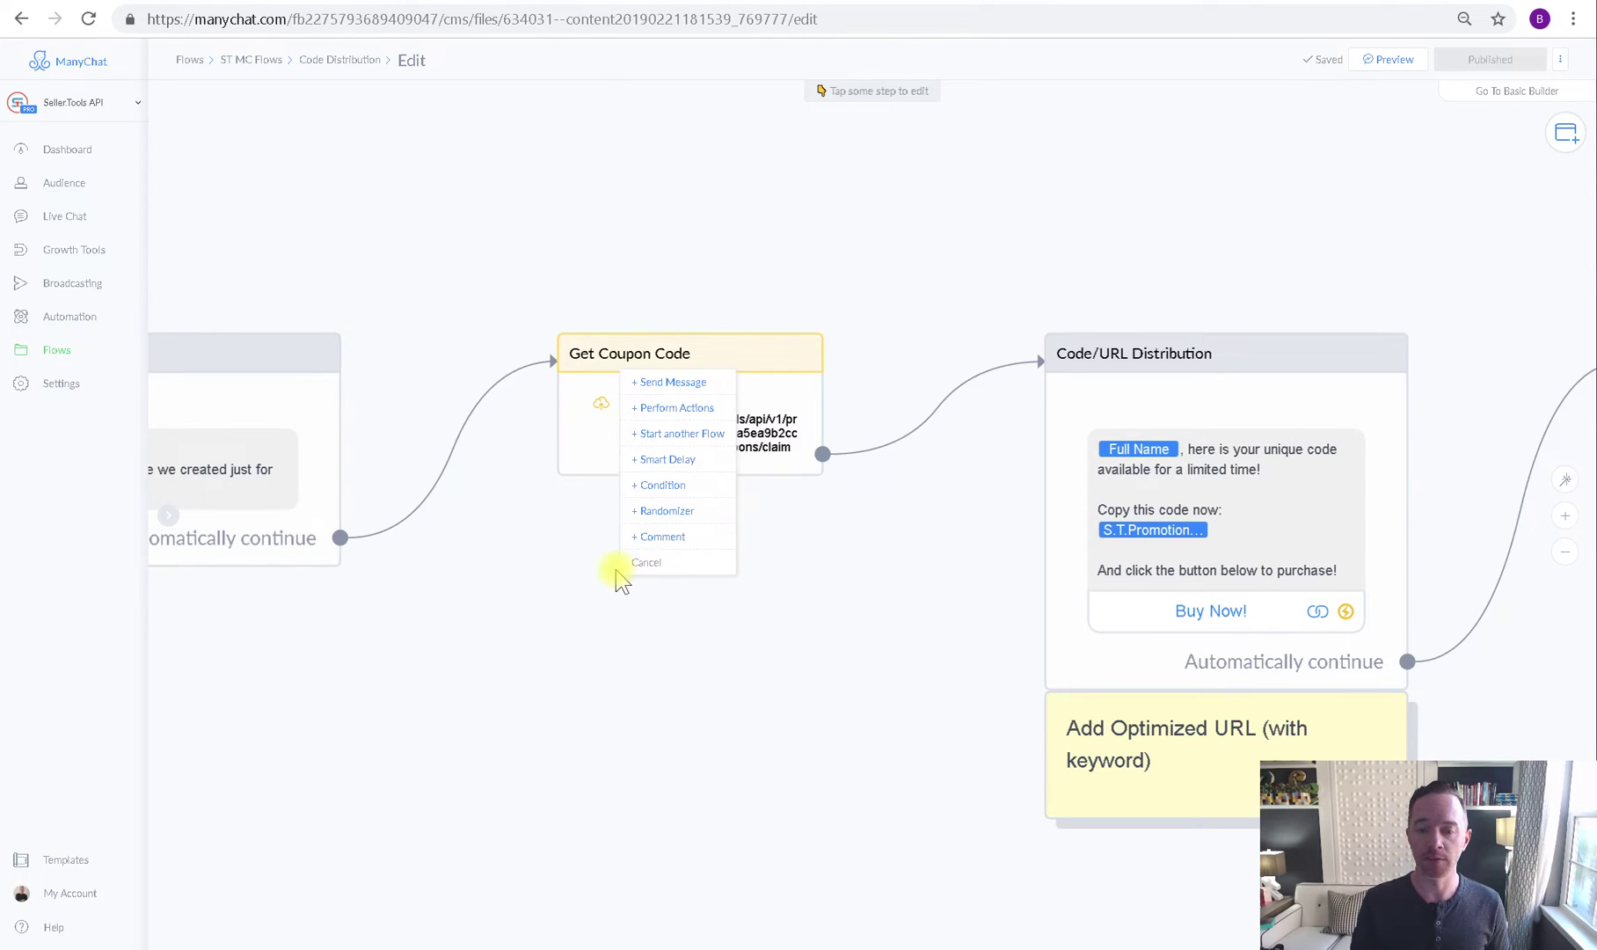
{"action": "left_click", "coordinate": [677, 407]}
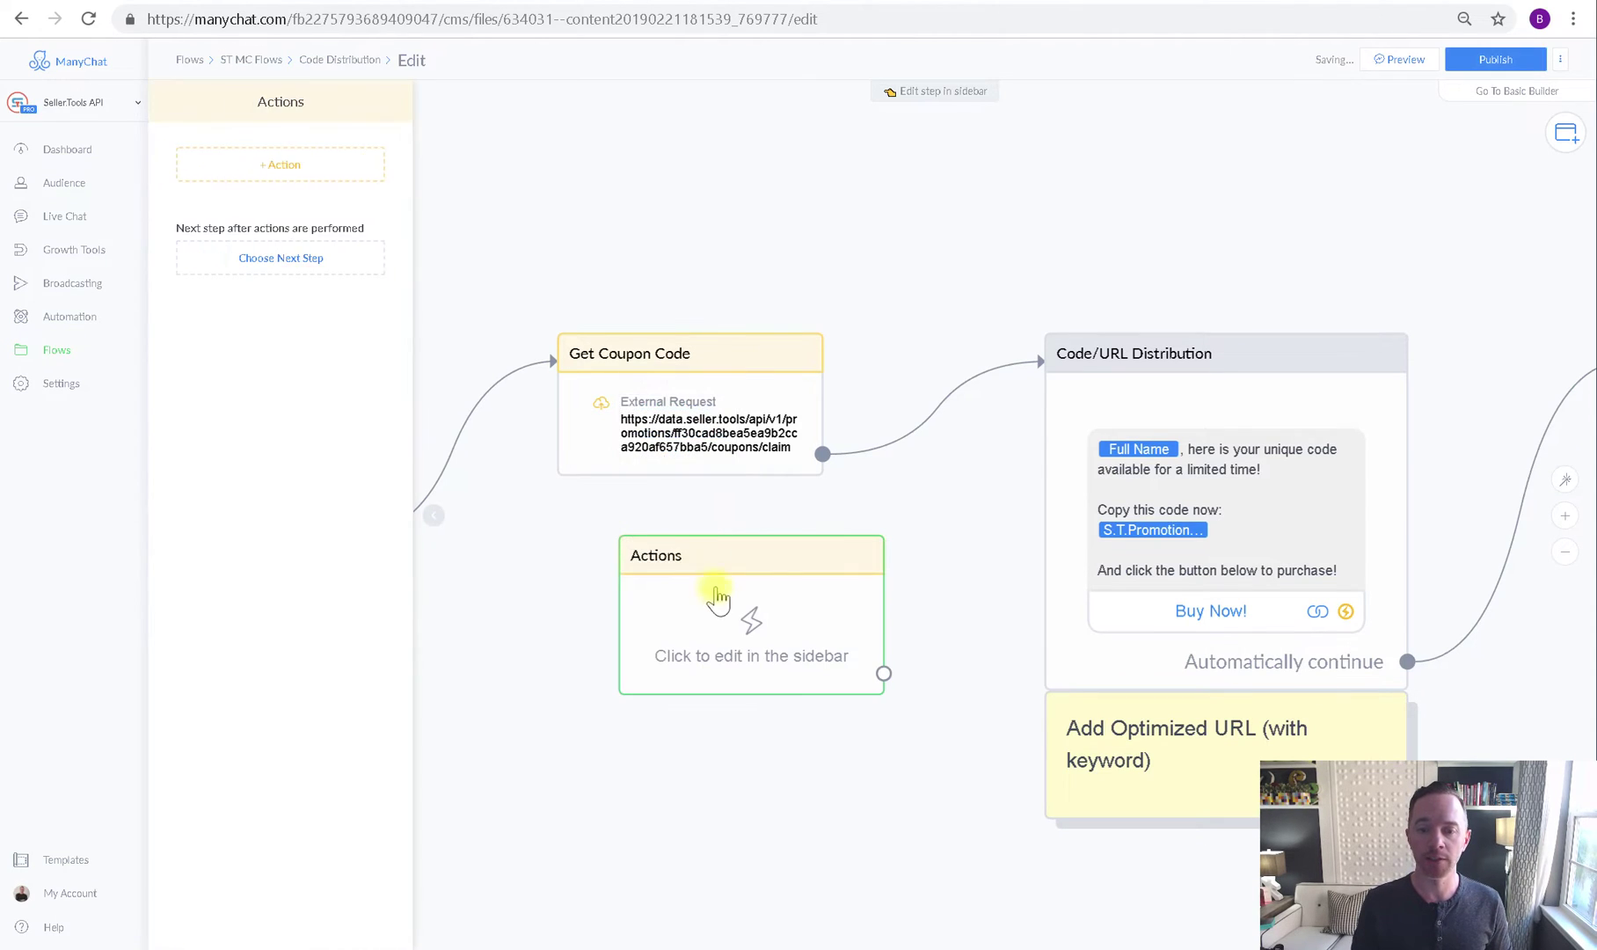
{"action": "left_click", "coordinate": [280, 164]}
{"action": "scroll", "coordinate": [286, 287], "scroll_direction": "down", "scroll_amount": 5}
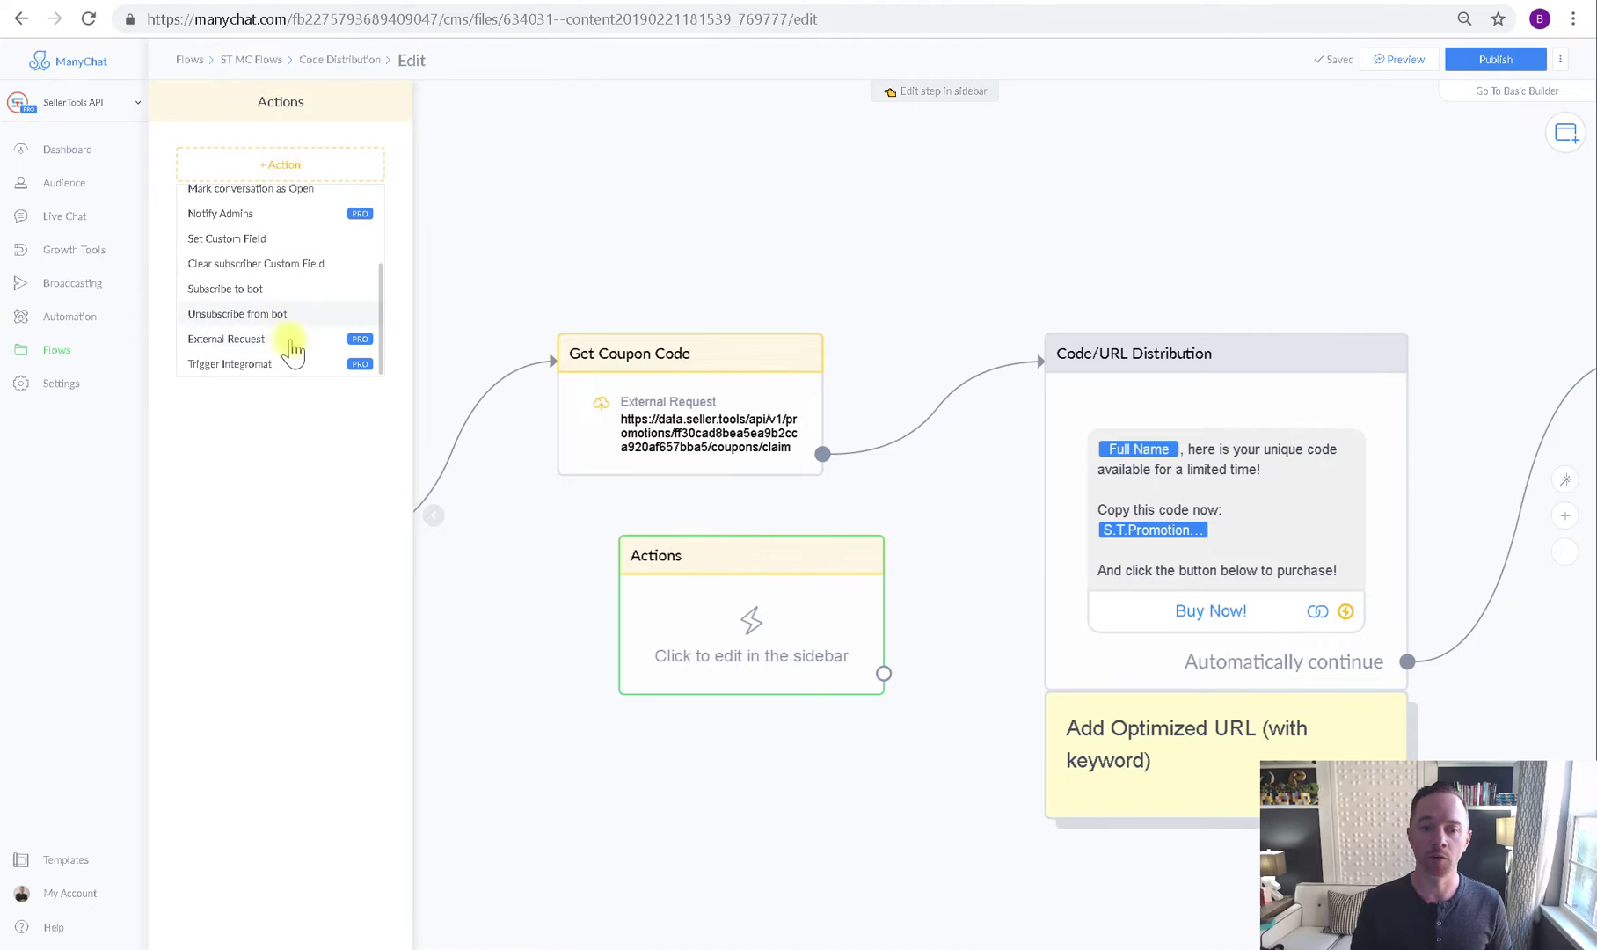
{"action": "left_click", "coordinate": [561, 644]}
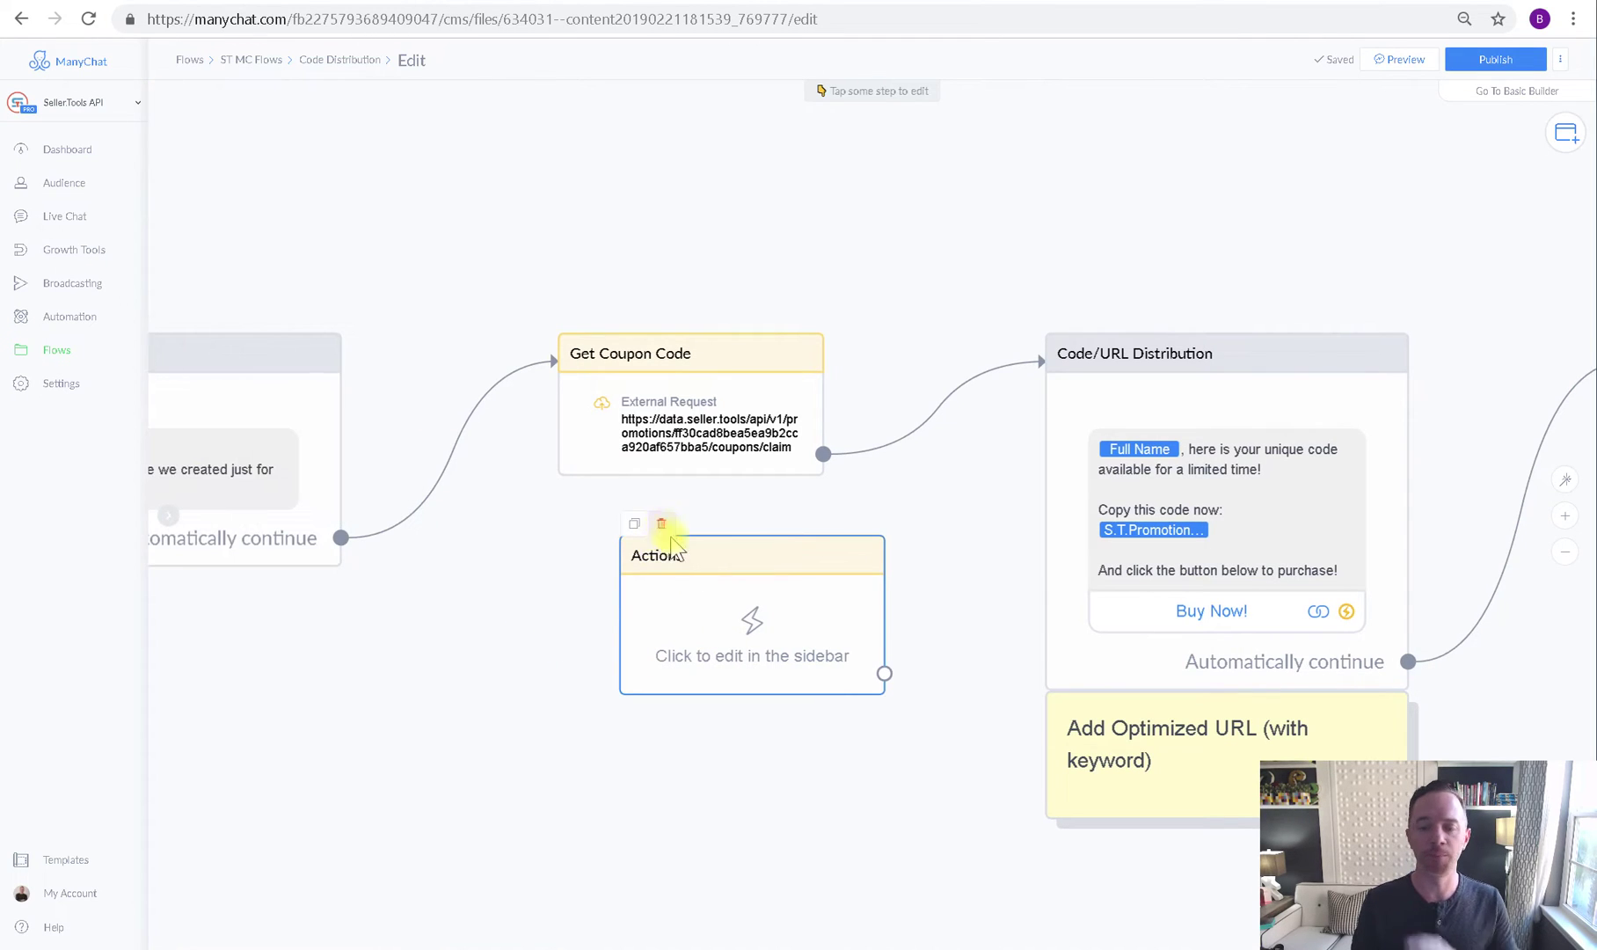
{"action": "left_click", "coordinate": [635, 523]}
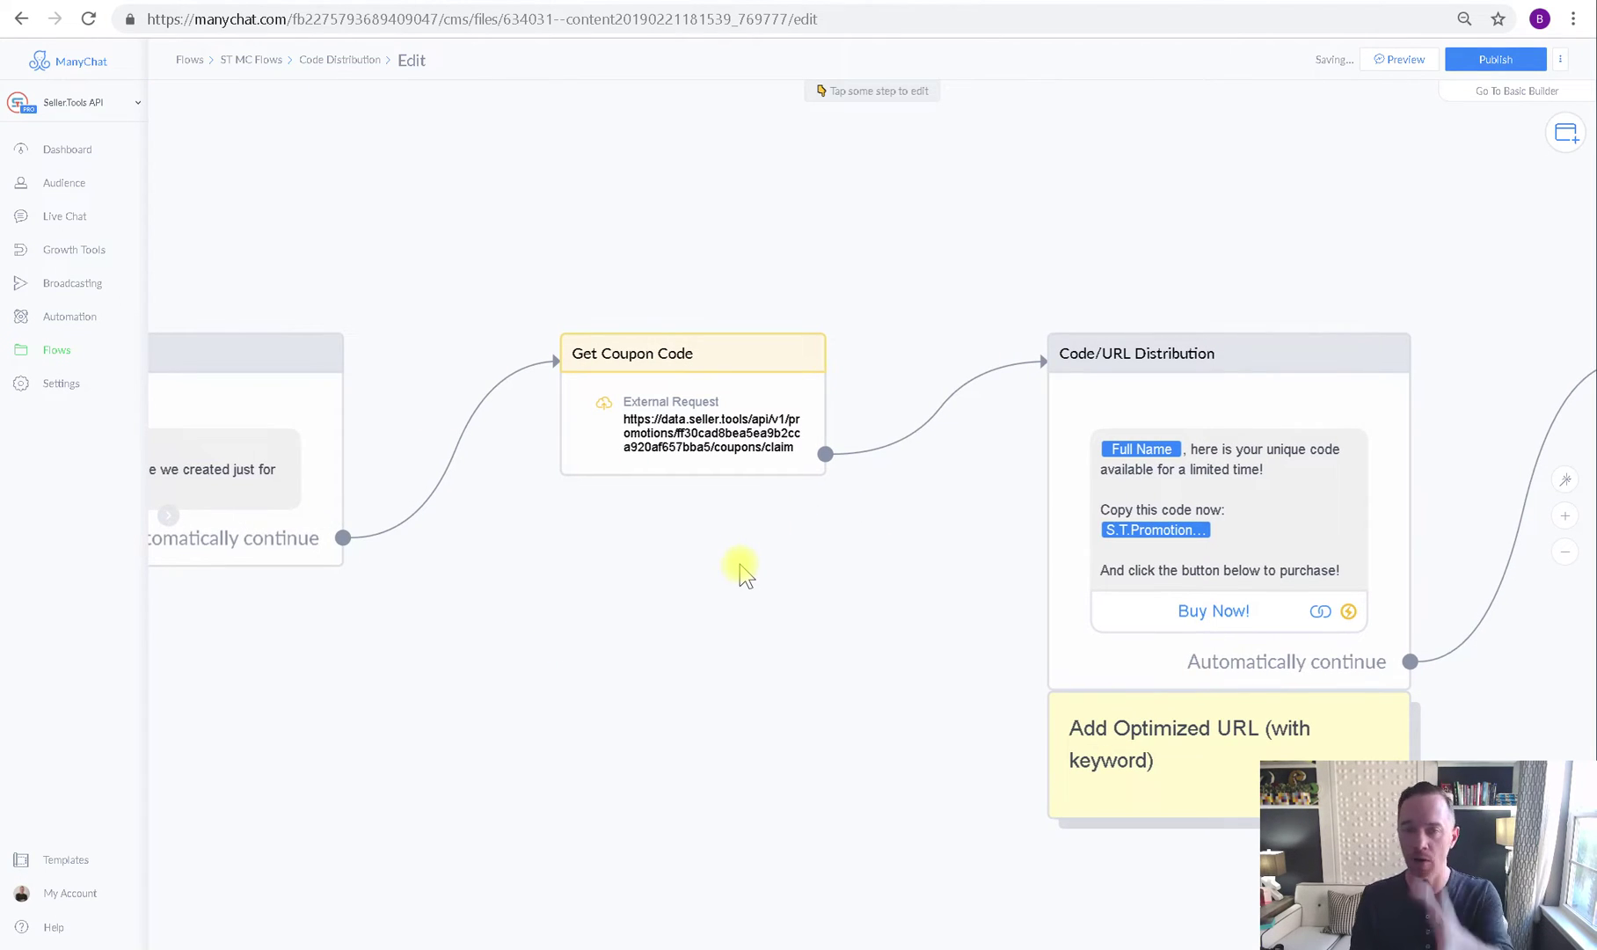
Review Get Coupon Code's request URL and $.data.value response mapping, then preview in Messenger.
{"action": "left_click_drag", "start_coordinate": [744, 577], "coordinate": [763, 633]}
{"action": "left_click", "coordinate": [724, 505]}
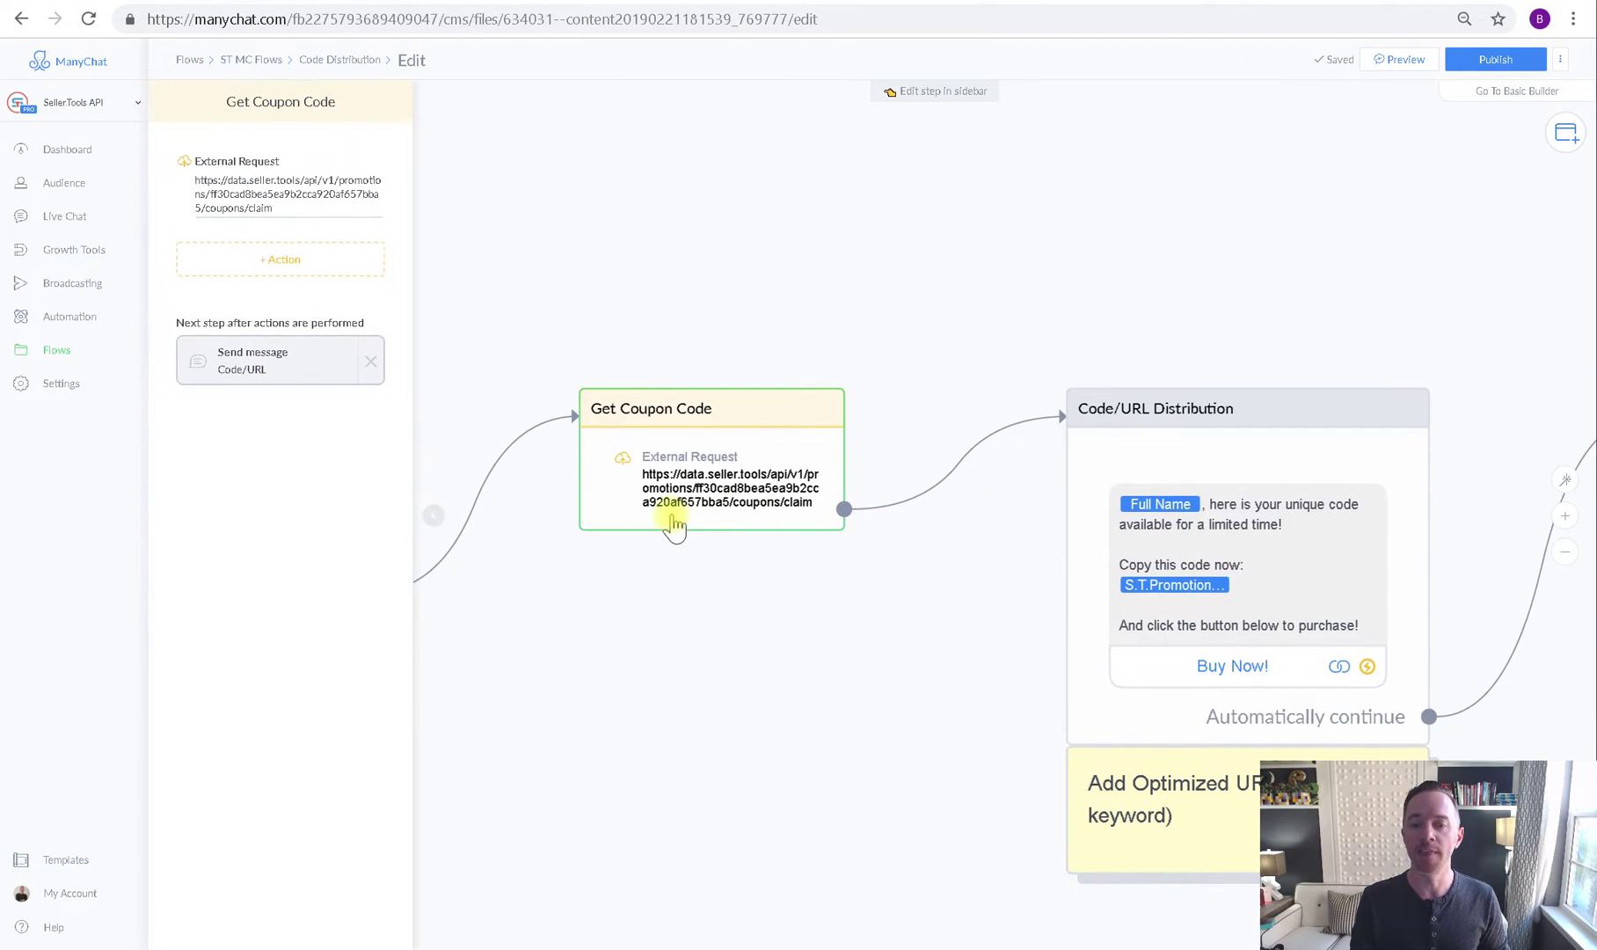
{"action": "left_click", "coordinate": [325, 194]}
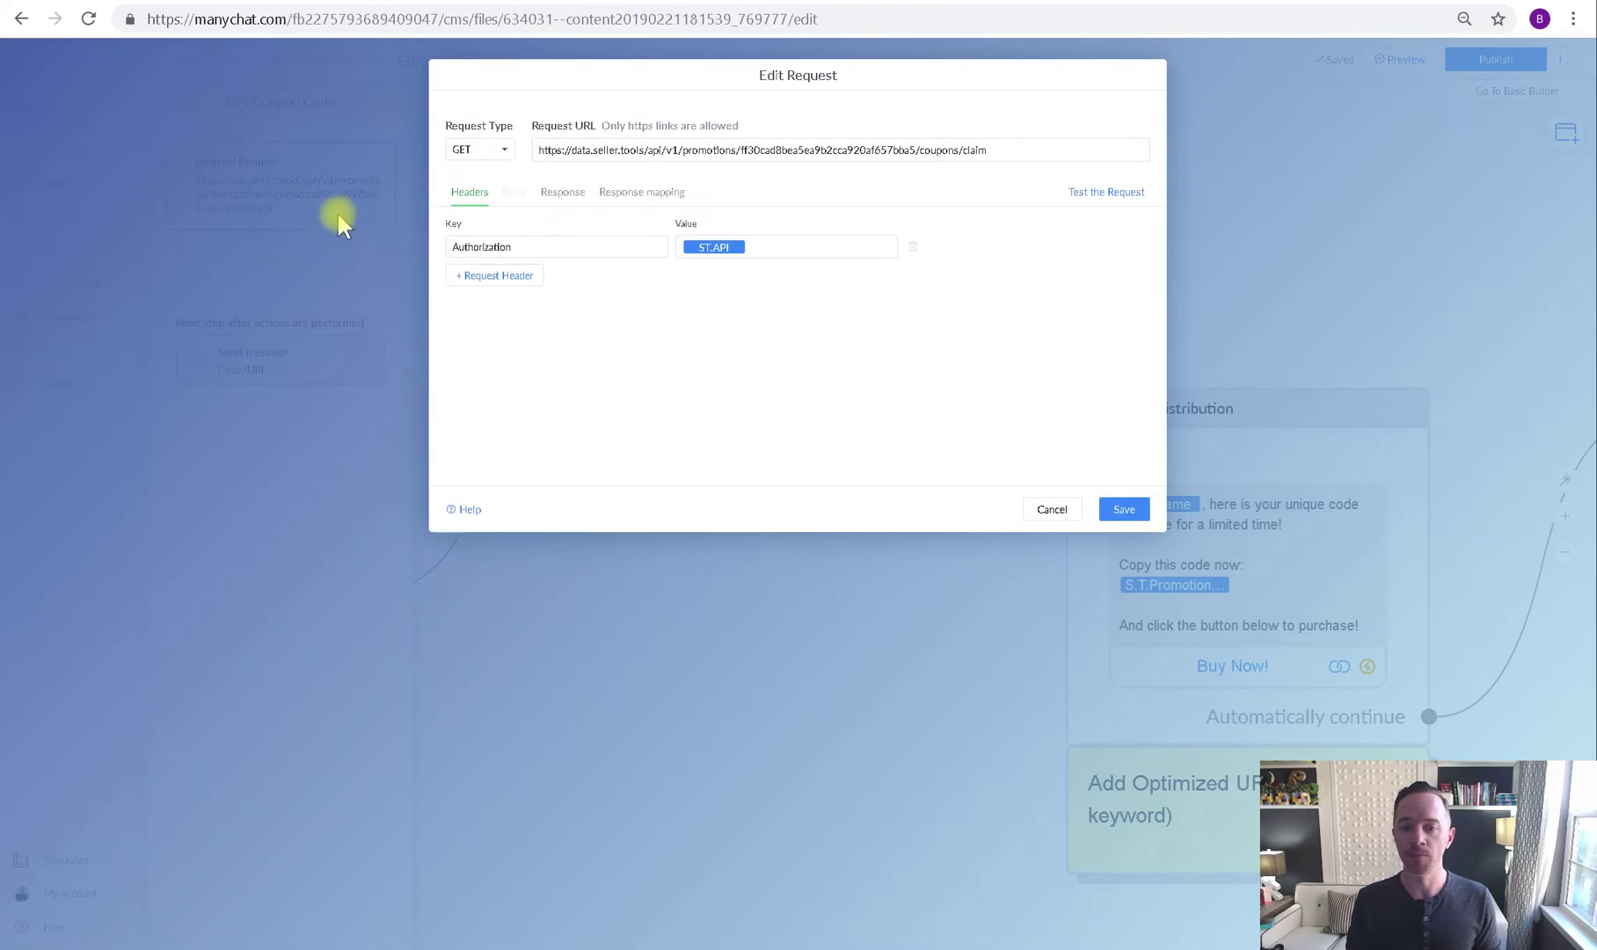
{"action": "left_click_drag", "start_coordinate": [998, 149], "coordinate": [539, 149]}
{"action": "left_click", "coordinate": [718, 380]}
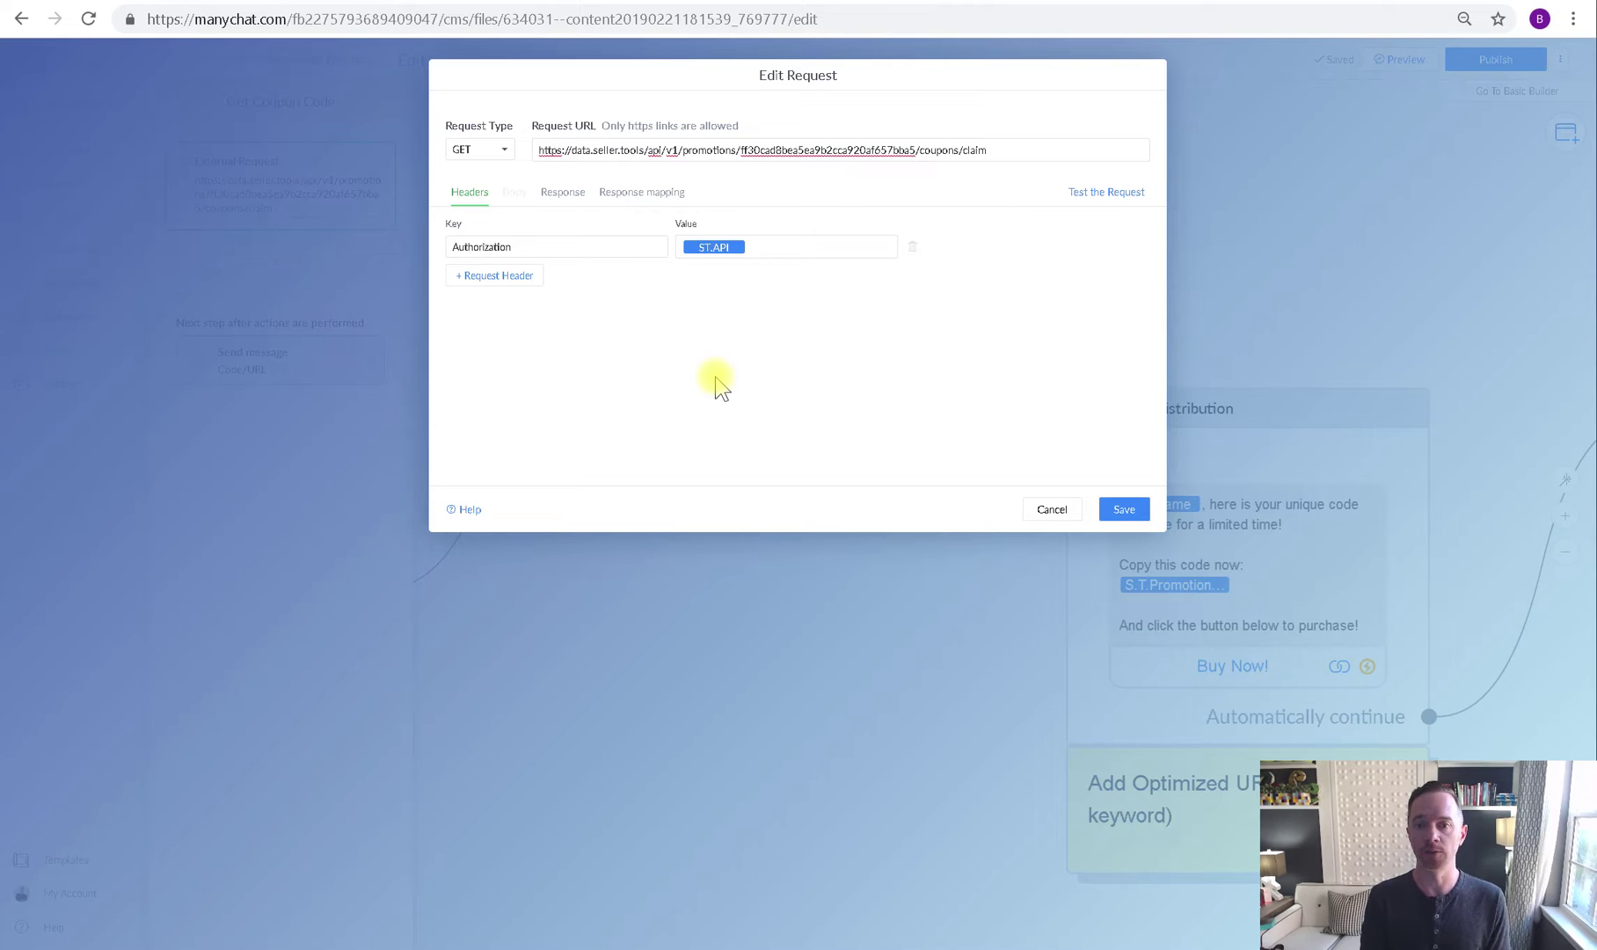
{"action": "left_click", "coordinate": [640, 191]}
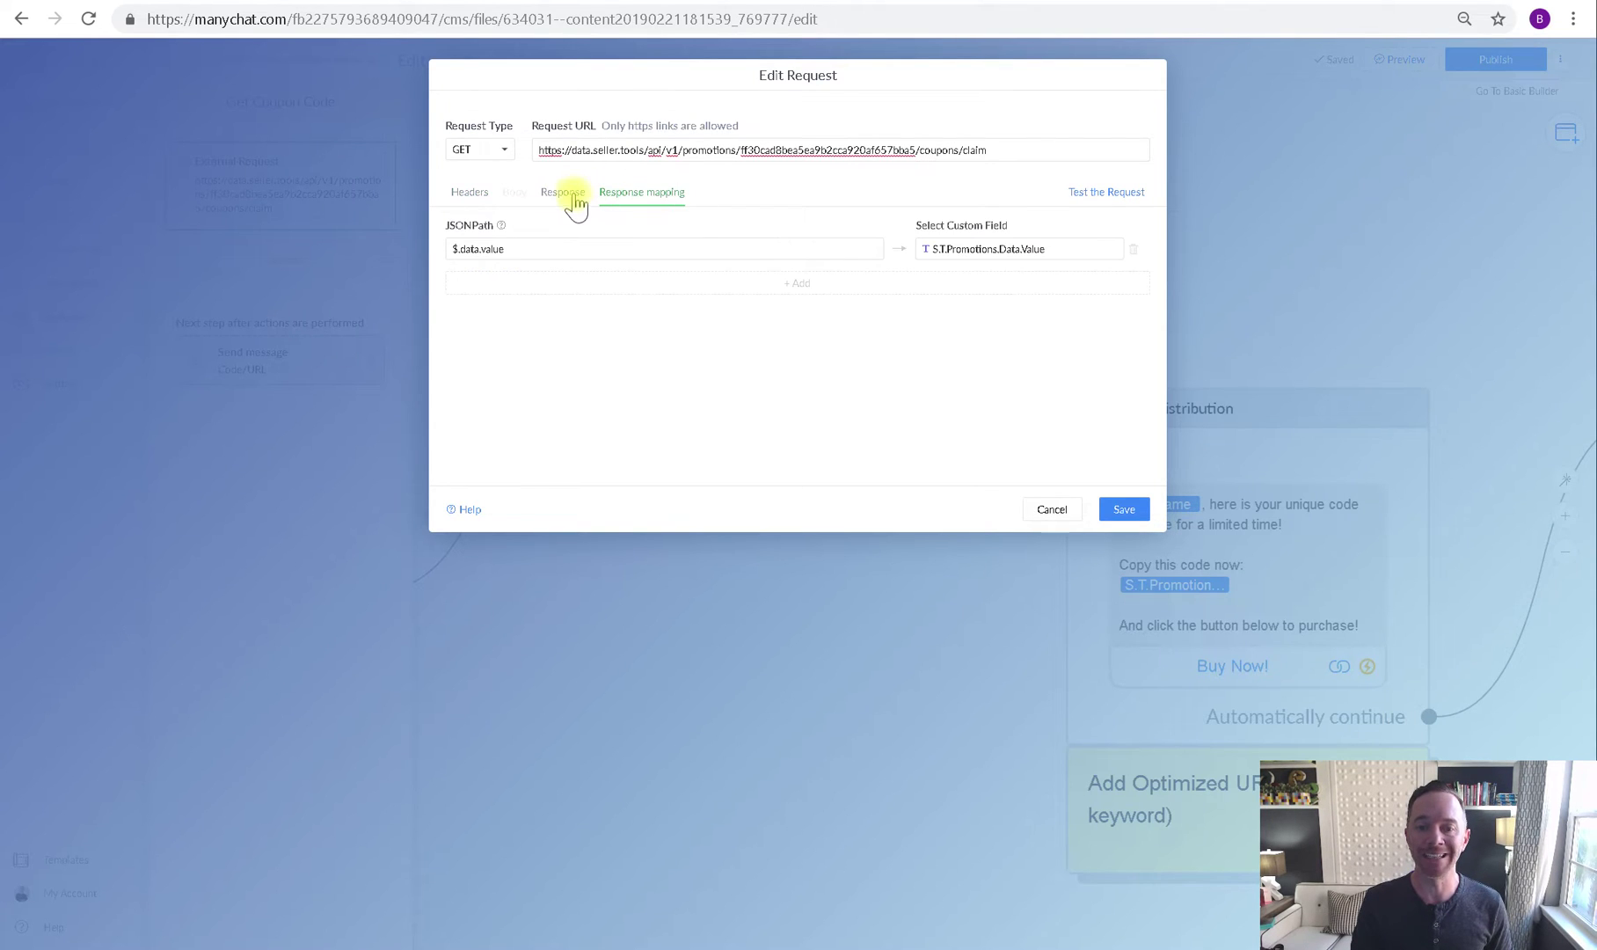
{"action": "left_click", "coordinate": [1052, 508]}
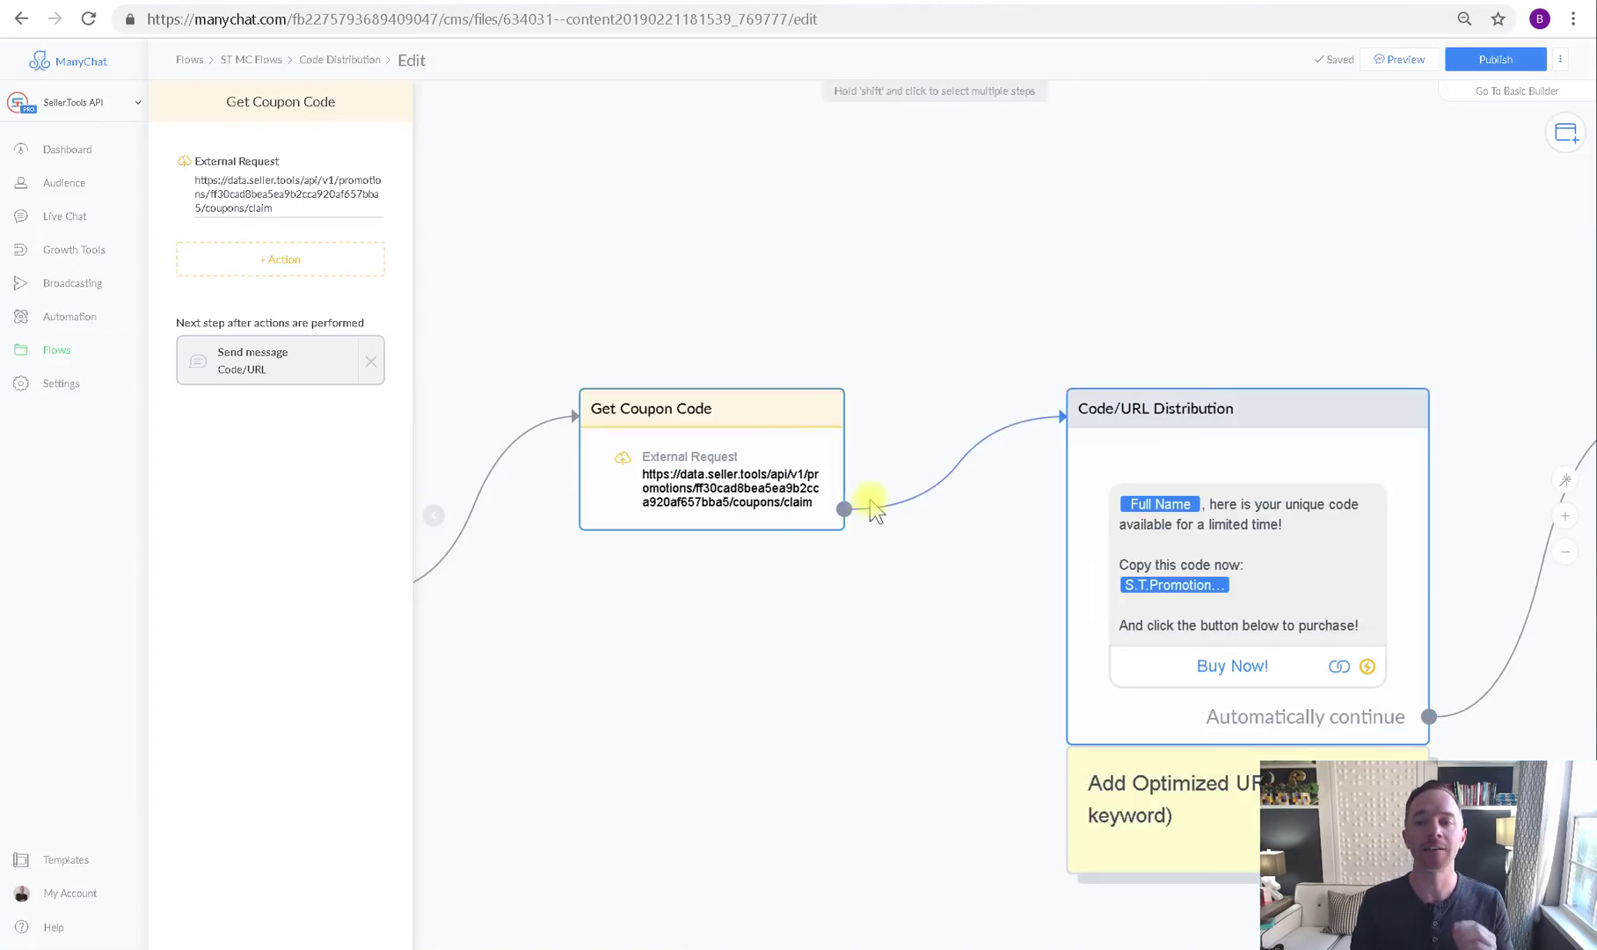
{"action": "left_click", "coordinate": [1398, 59]}
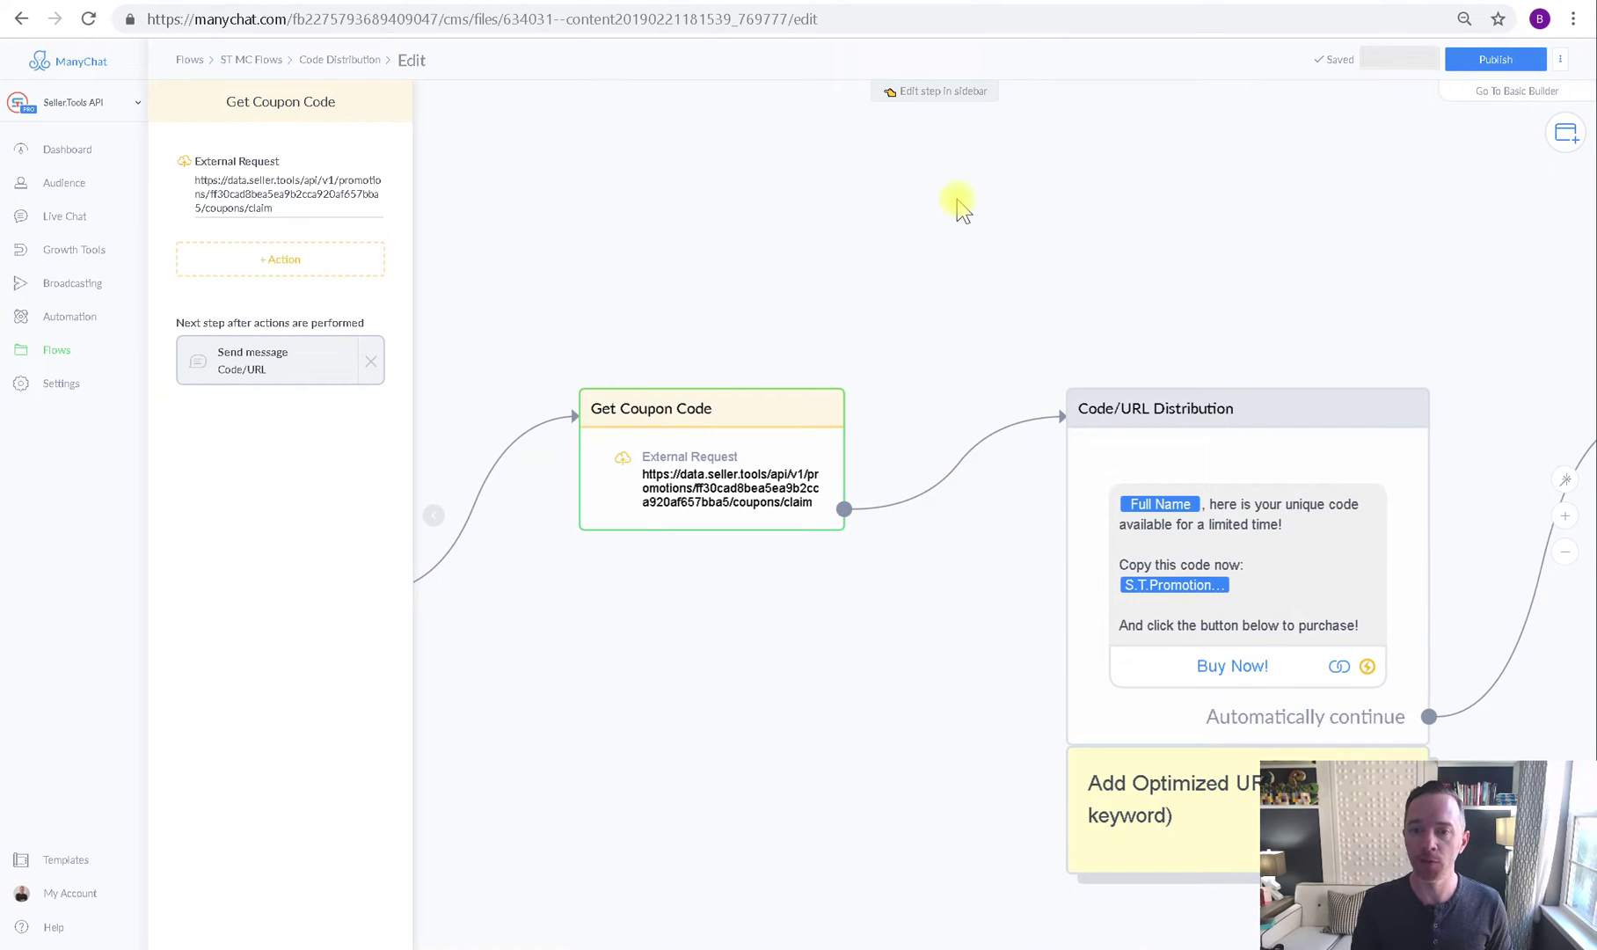
Accept the code offer in Messenger ('Yes, I'm ready!') and select the delivered code coupon8.
{"action": "left_click", "coordinate": [683, 3]}
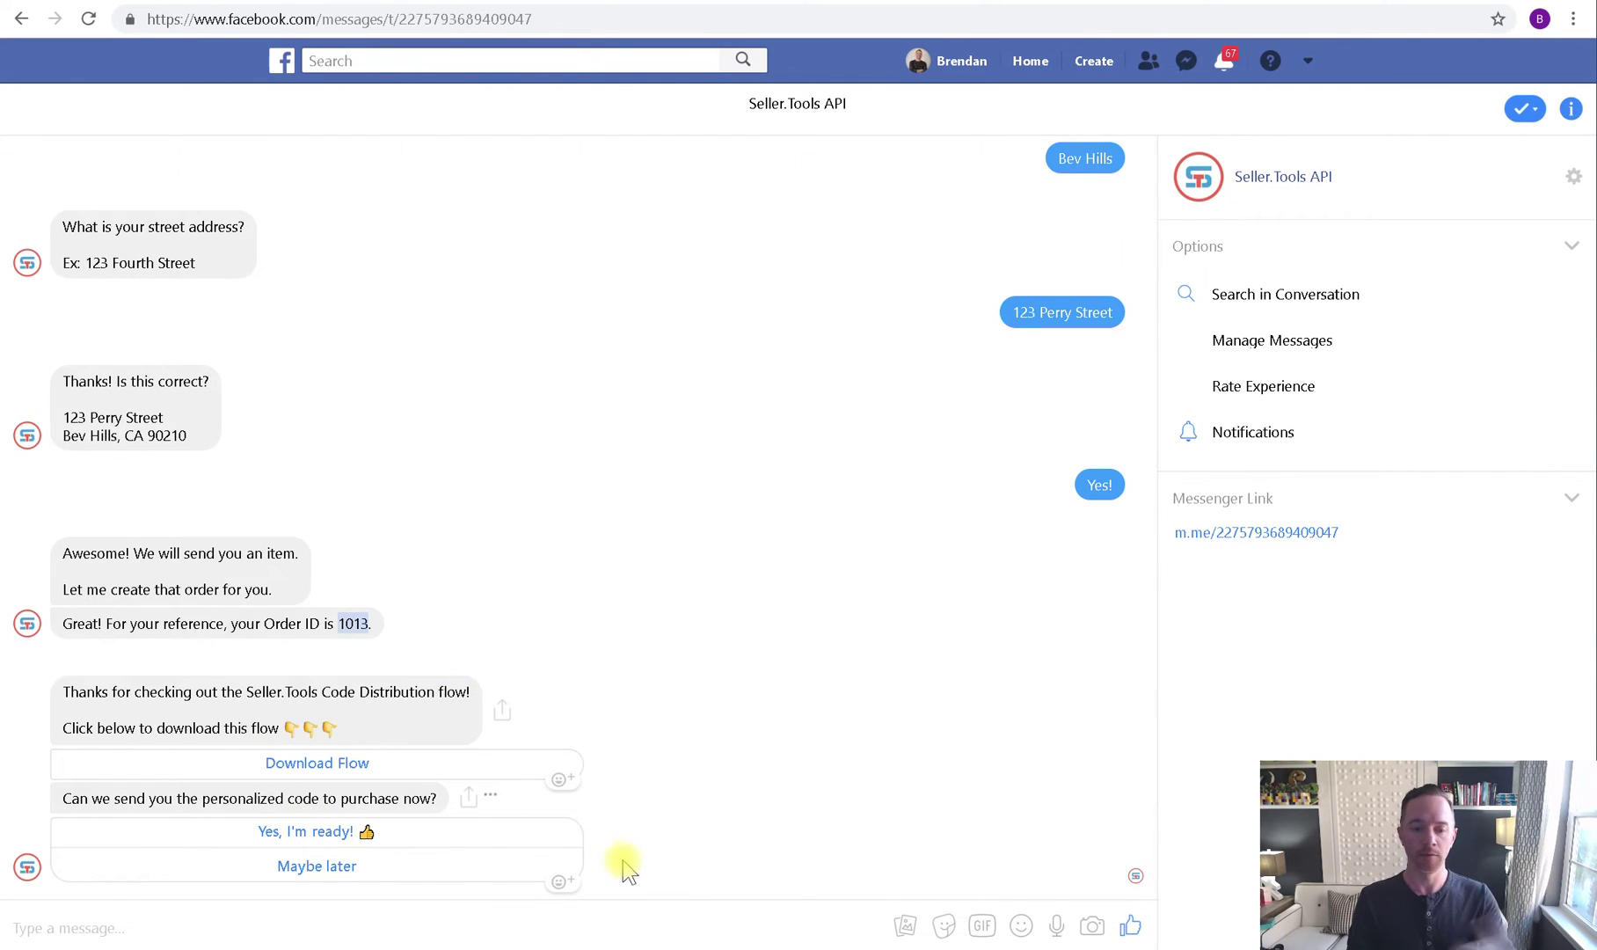
{"action": "left_click", "coordinate": [340, 832]}
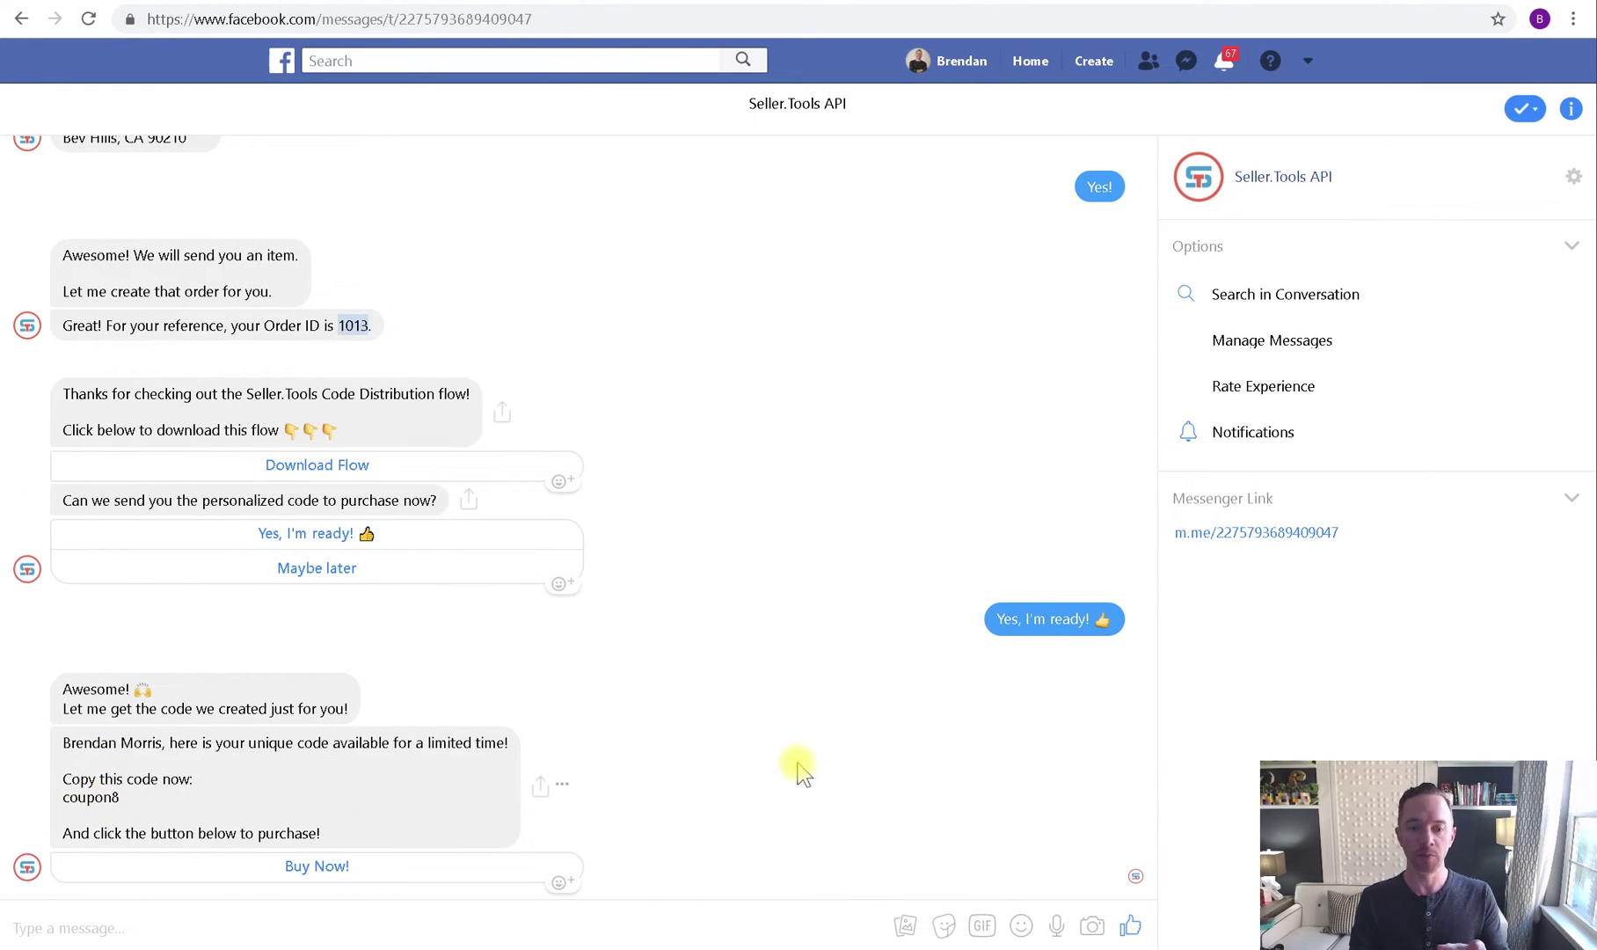
{"action": "mouse_move", "coordinate": [205, 697]}
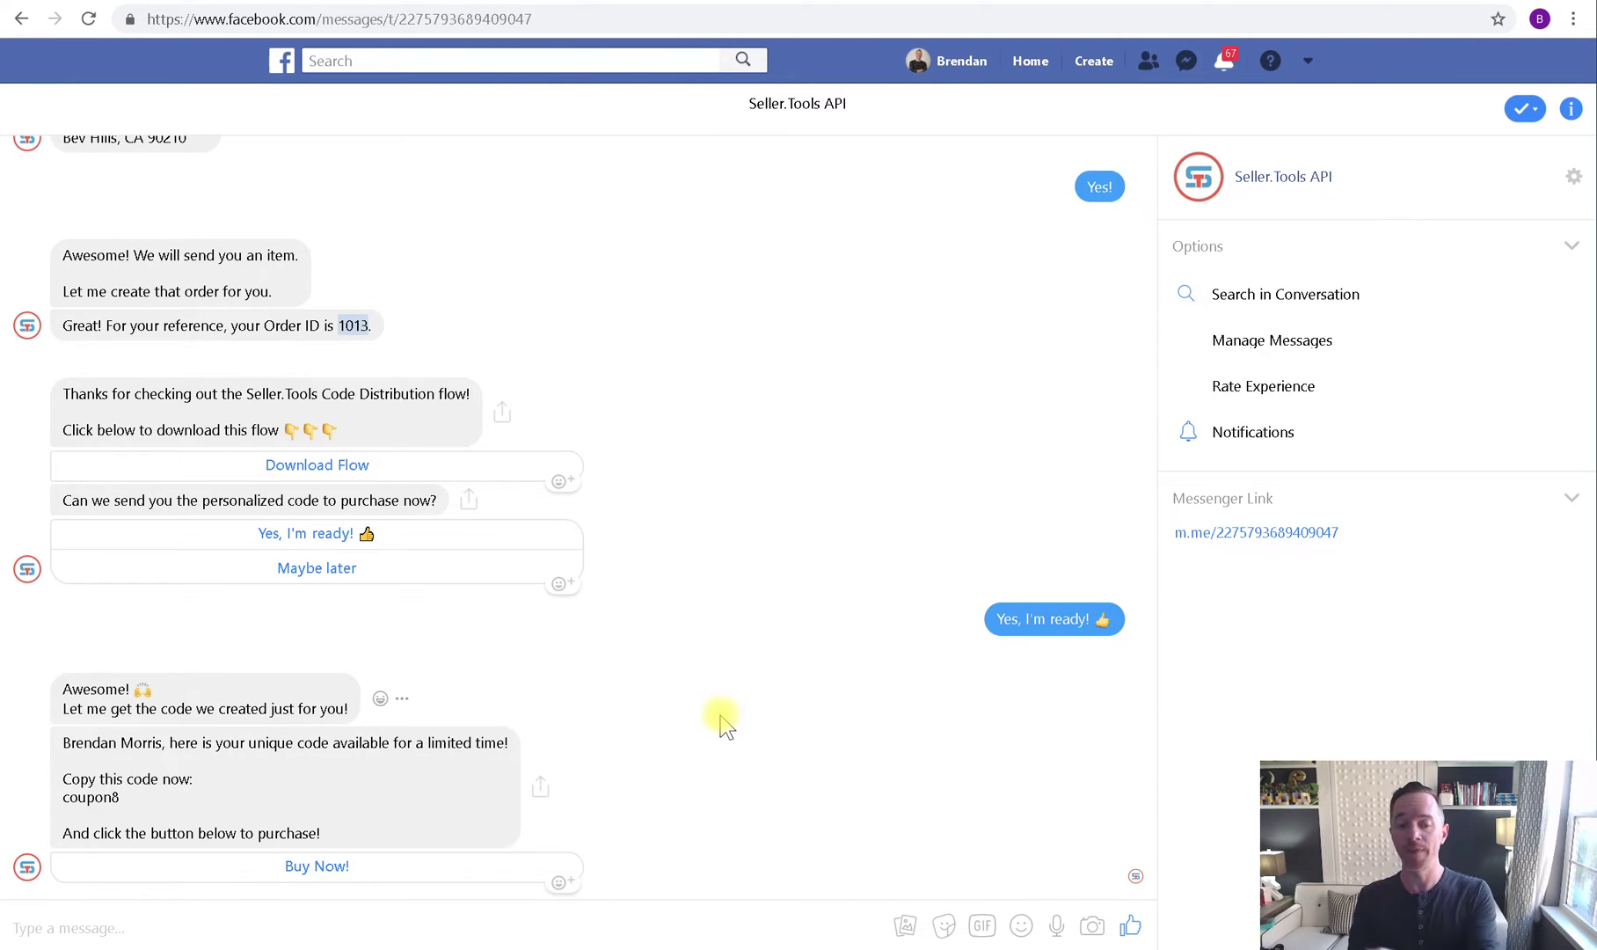
{"action": "double_click", "coordinate": [90, 796]}
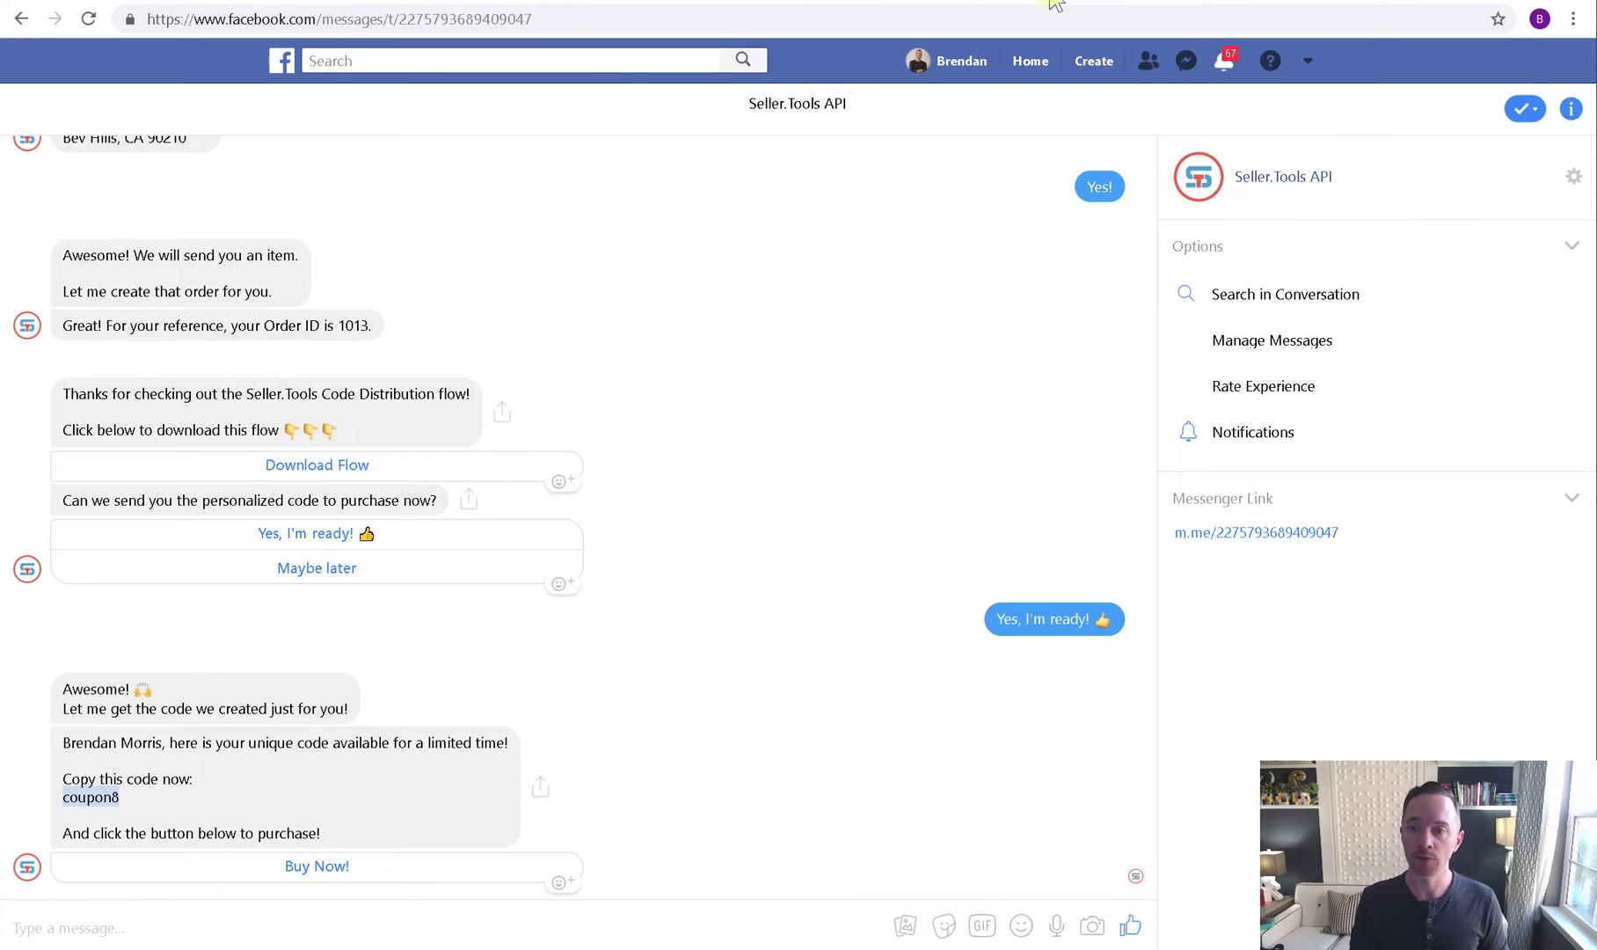
Refresh Seller.Tools promotions to see claimed coupons, then return to the ManyChat flow.
{"action": "left_click", "coordinate": [1069, 5]}
{"action": "left_click", "coordinate": [1130, 443]}
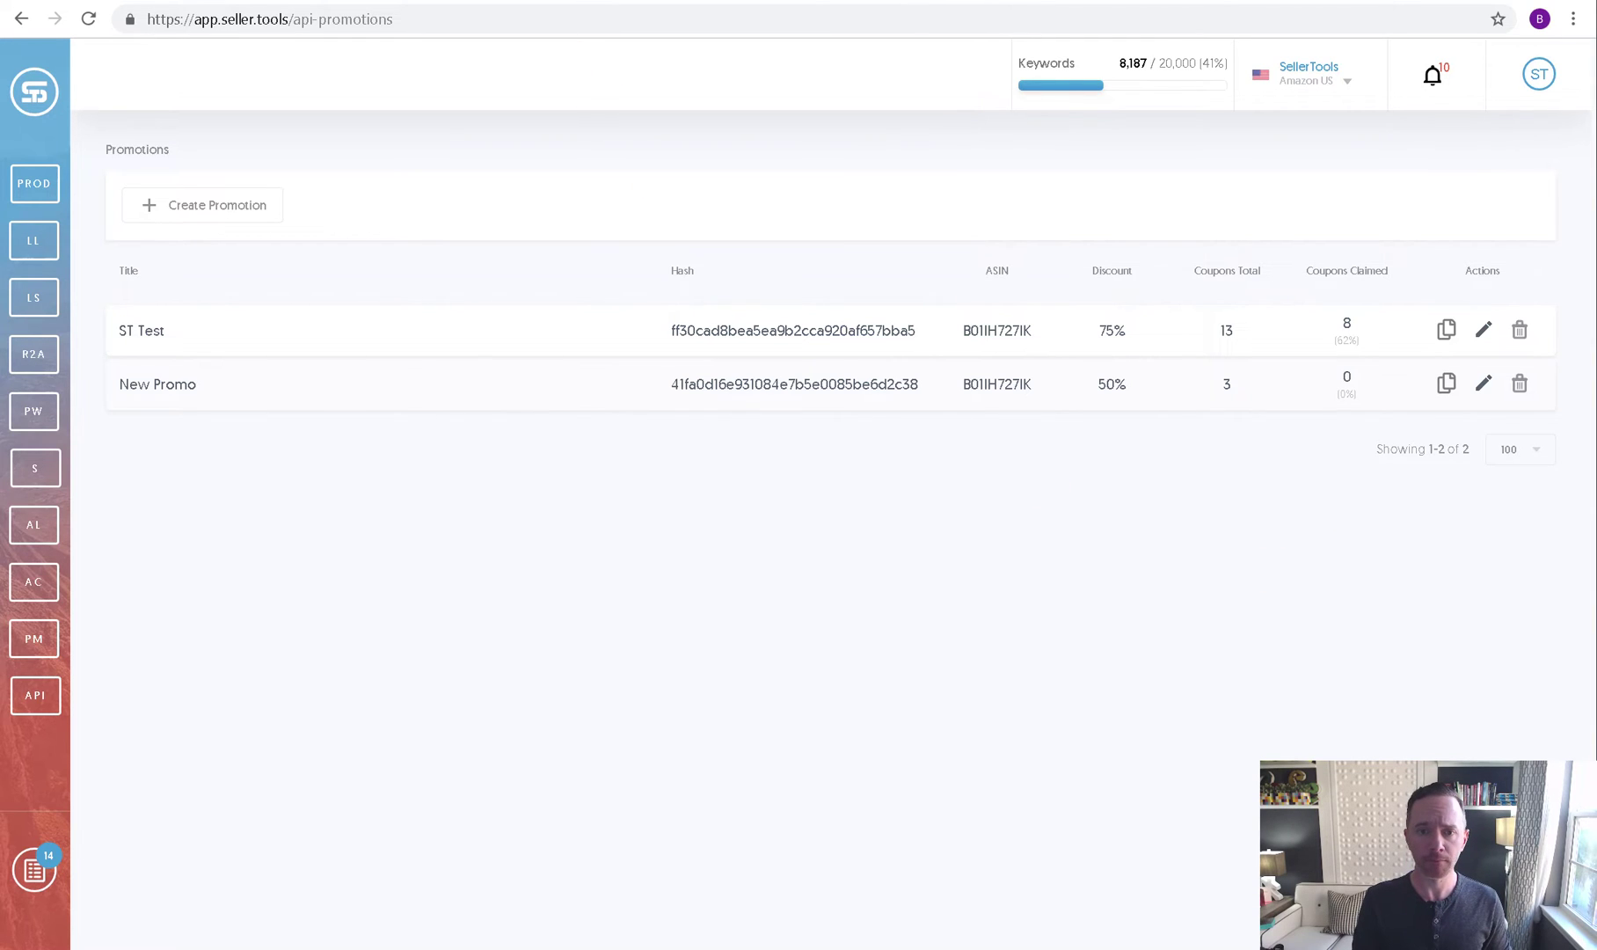
{"action": "left_click", "coordinate": [653, 2]}
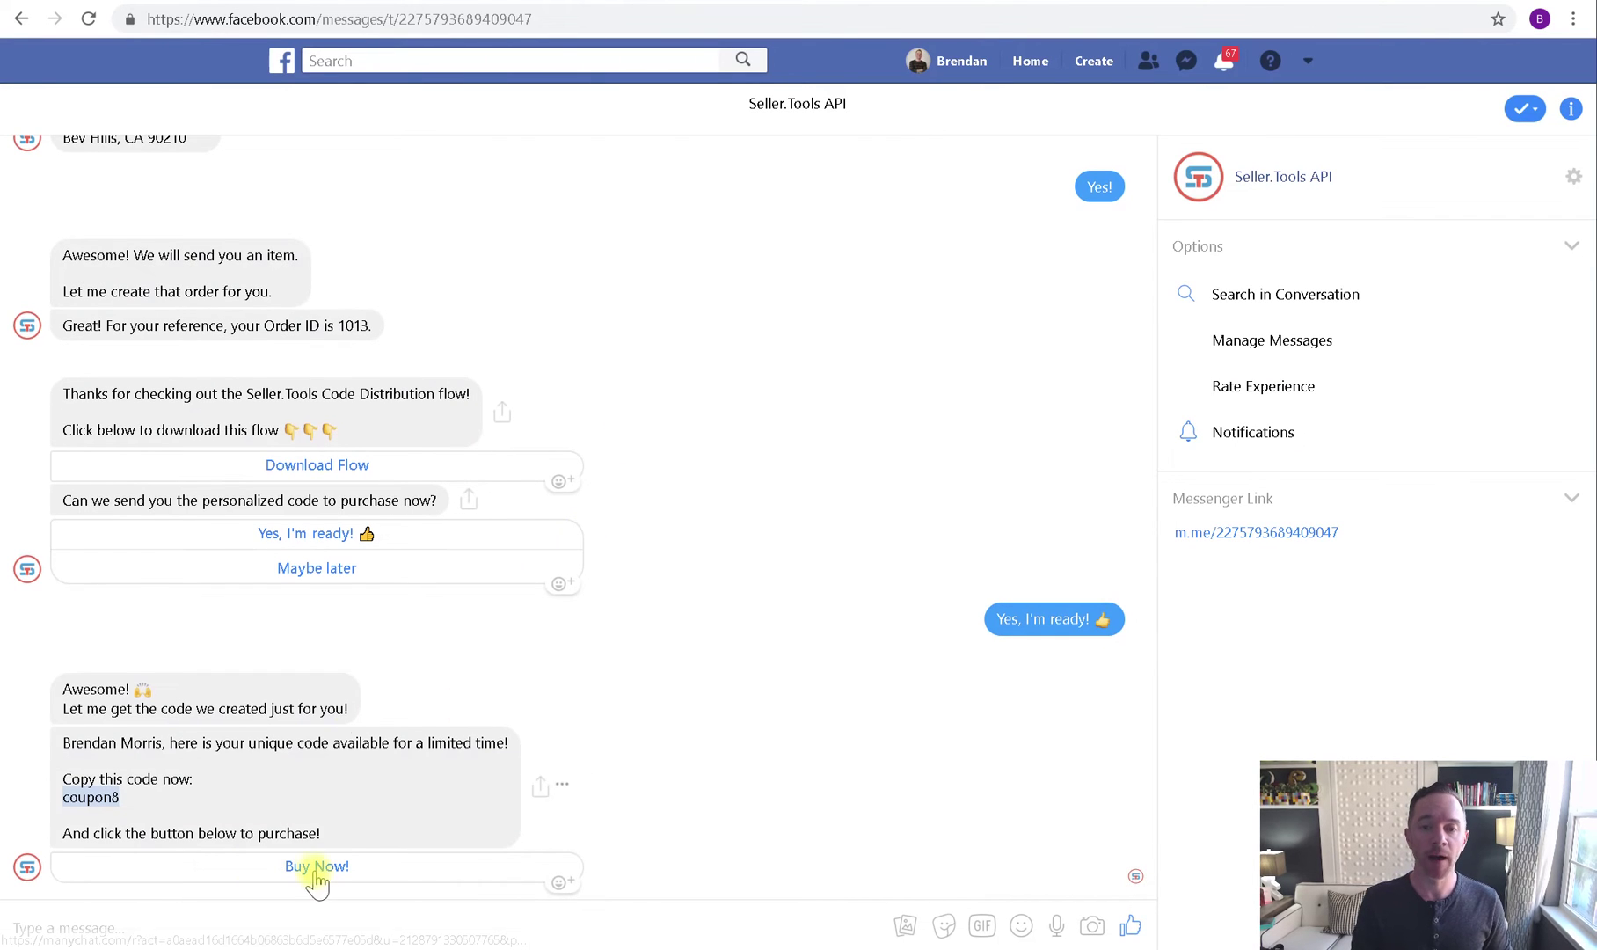
{"action": "left_click", "coordinate": [482, 15]}
{"action": "left_click_drag", "start_coordinate": [910, 669], "coordinate": [486, 517]}
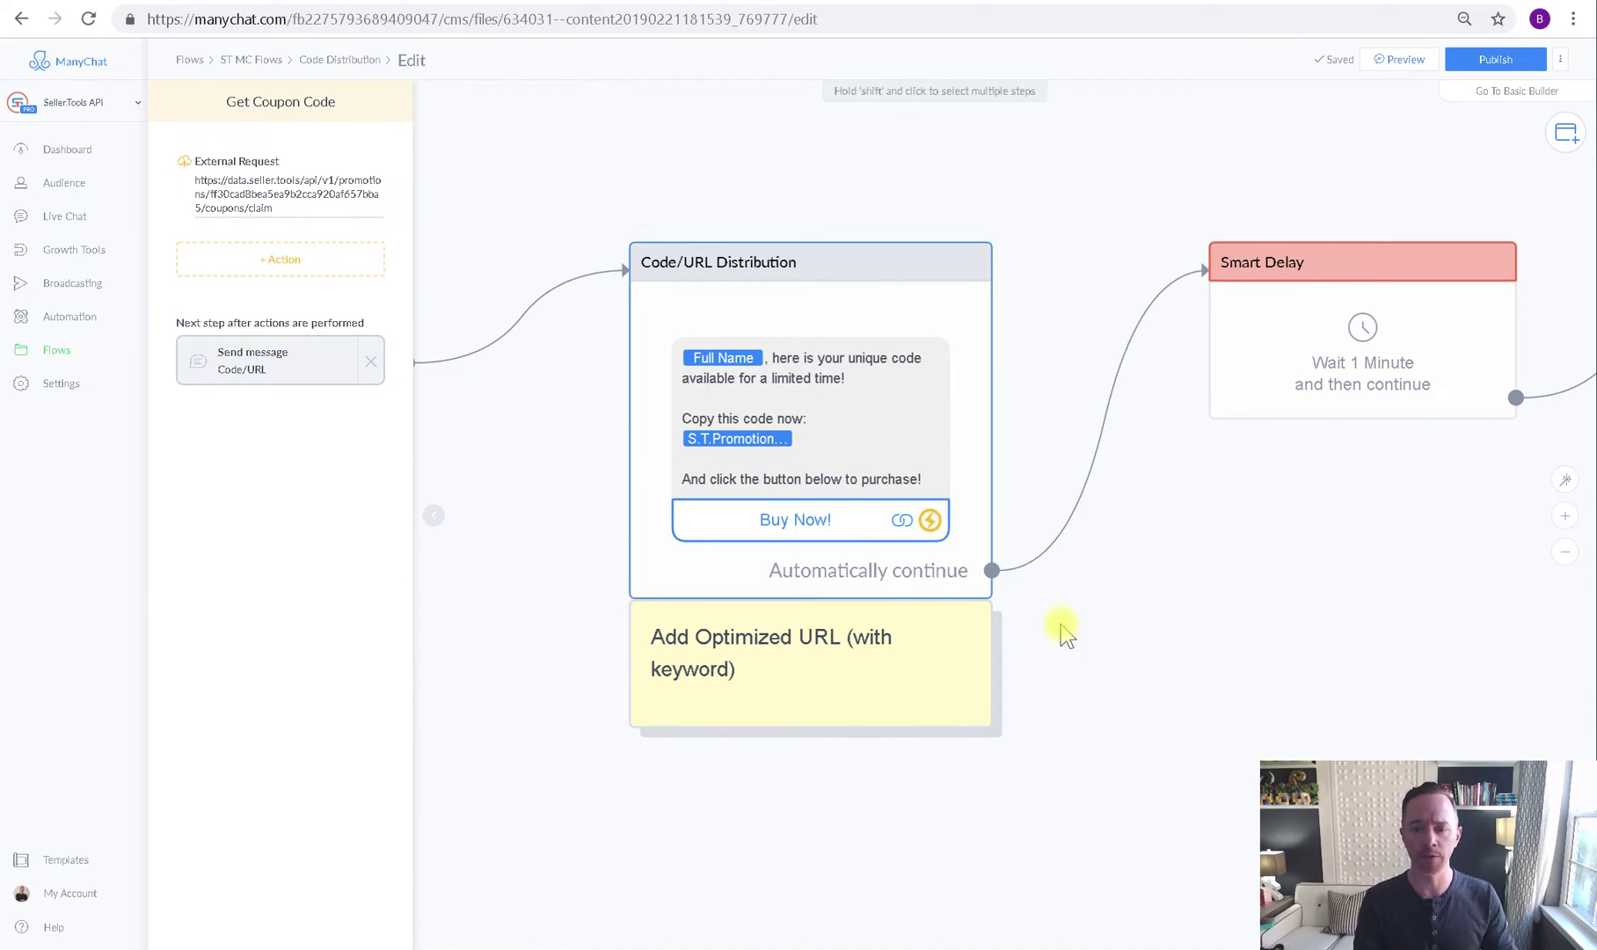
Pan along the flow to the Order ID Confirmation steps and select the Order ID prompt.
{"action": "left_click_drag", "start_coordinate": [1230, 610], "coordinate": [995, 592]}
{"action": "left_click_drag", "start_coordinate": [1155, 561], "coordinate": [836, 586]}
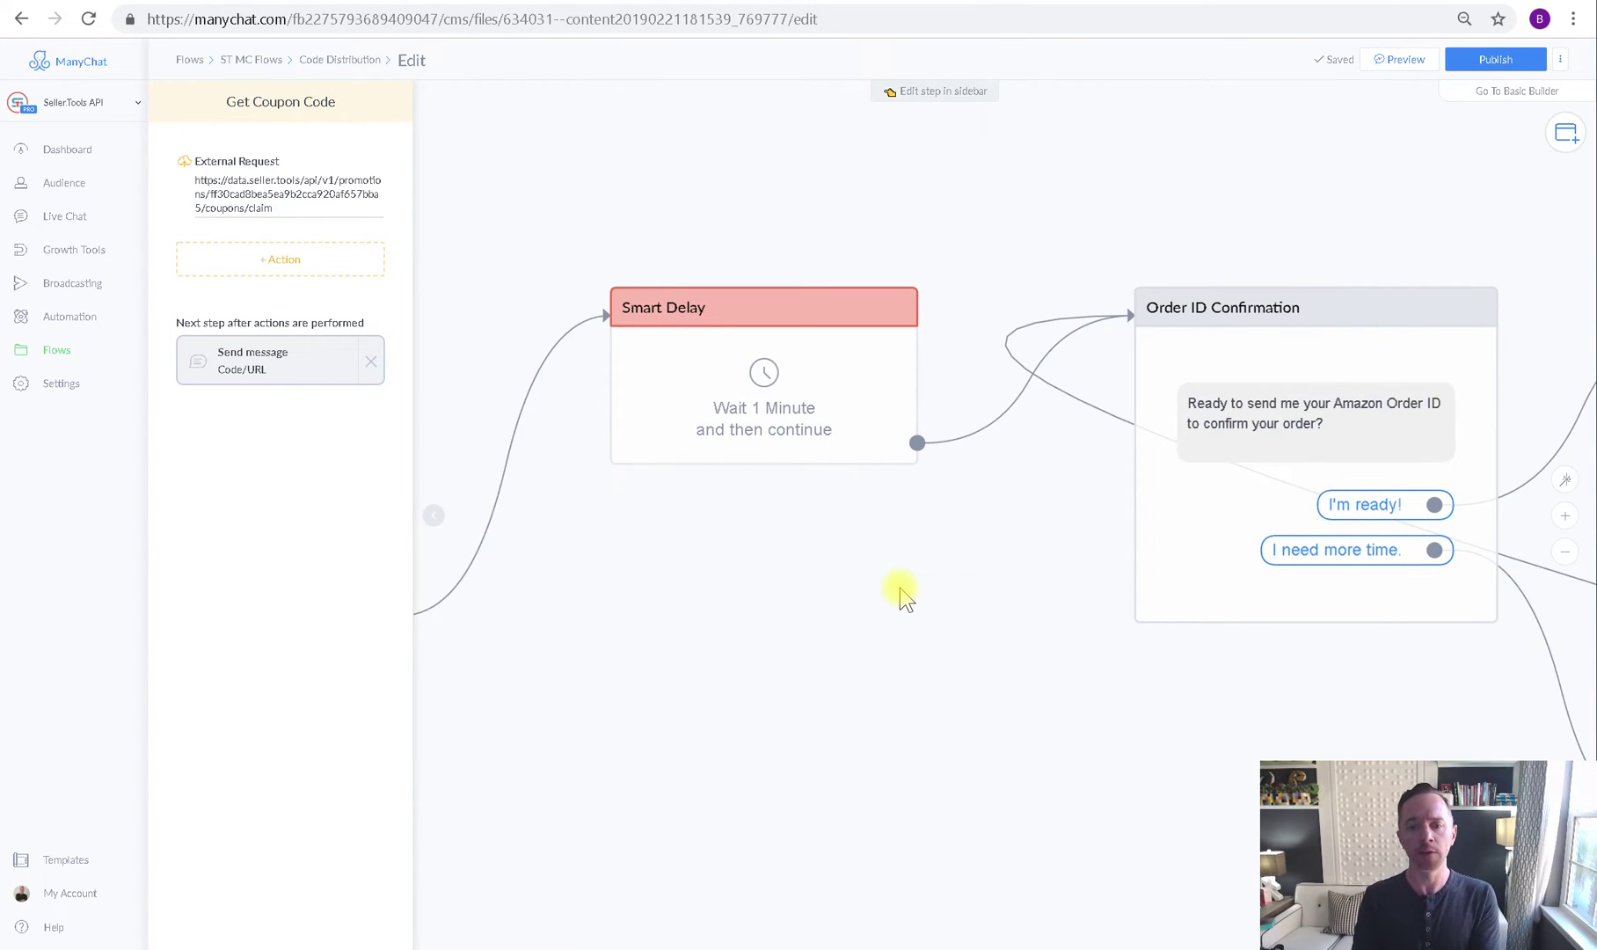
{"action": "left_click_drag", "start_coordinate": [897, 585], "coordinate": [769, 652]}
{"action": "mouse_move", "coordinate": [948, 698]}
{"action": "left_mouse_down"}
{"action": "mouse_move", "coordinate": [837, 721]}
{"action": "mouse_move", "coordinate": [870, 743]}
{"action": "left_mouse_up"}
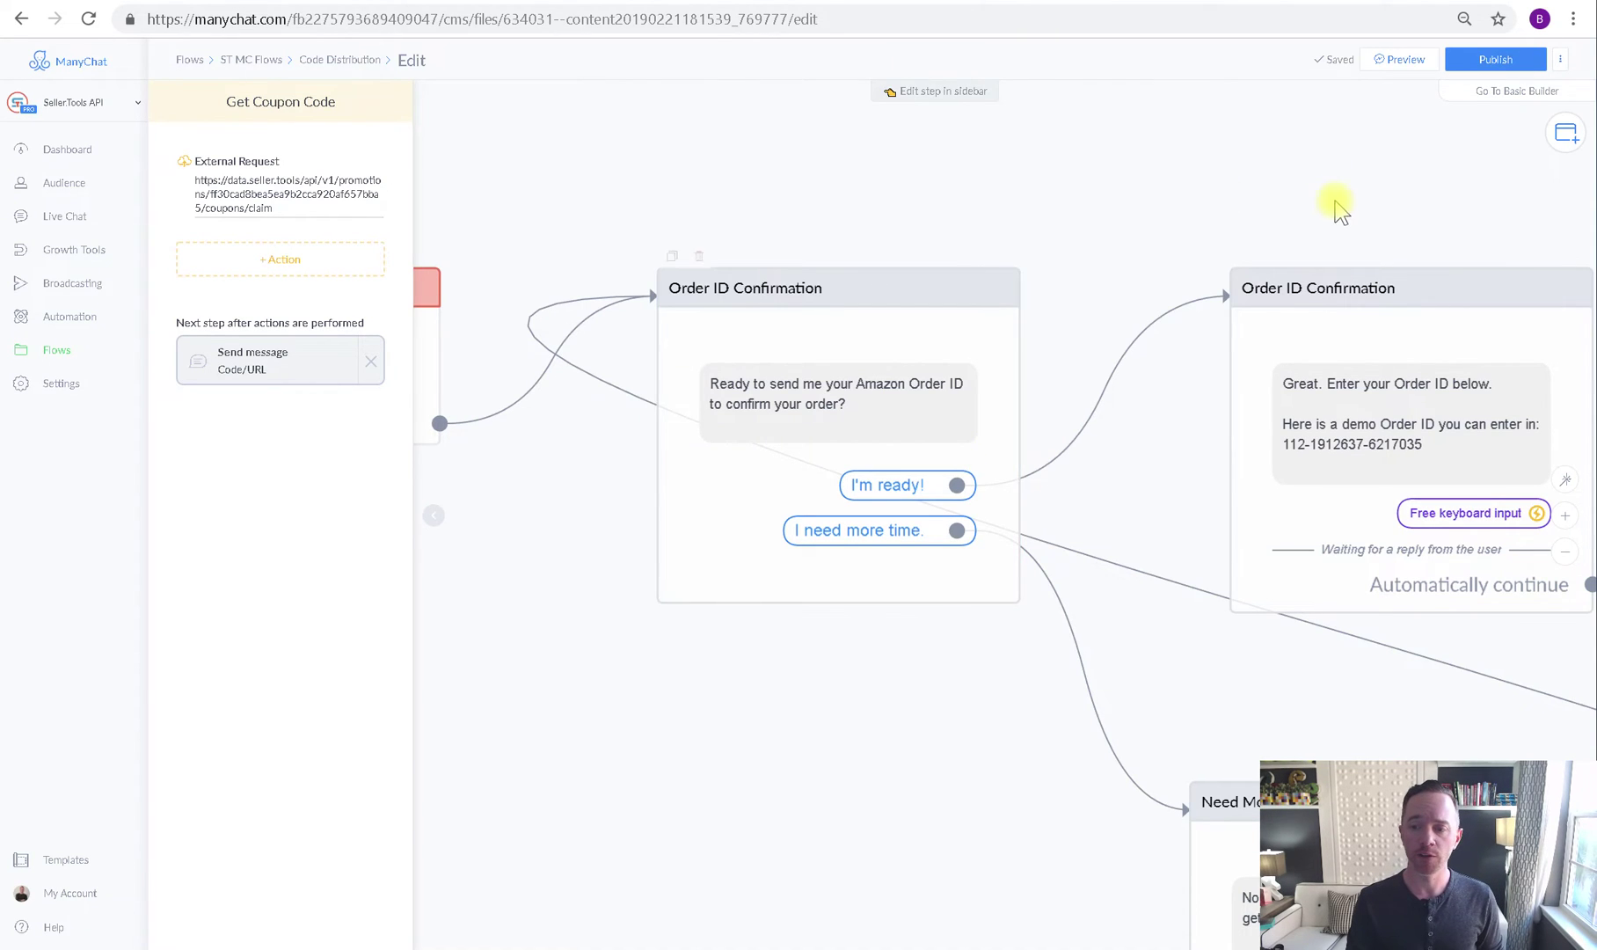
{"action": "left_click_drag", "start_coordinate": [1342, 199], "coordinate": [662, 210]}
{"action": "left_click", "coordinate": [677, 428]}
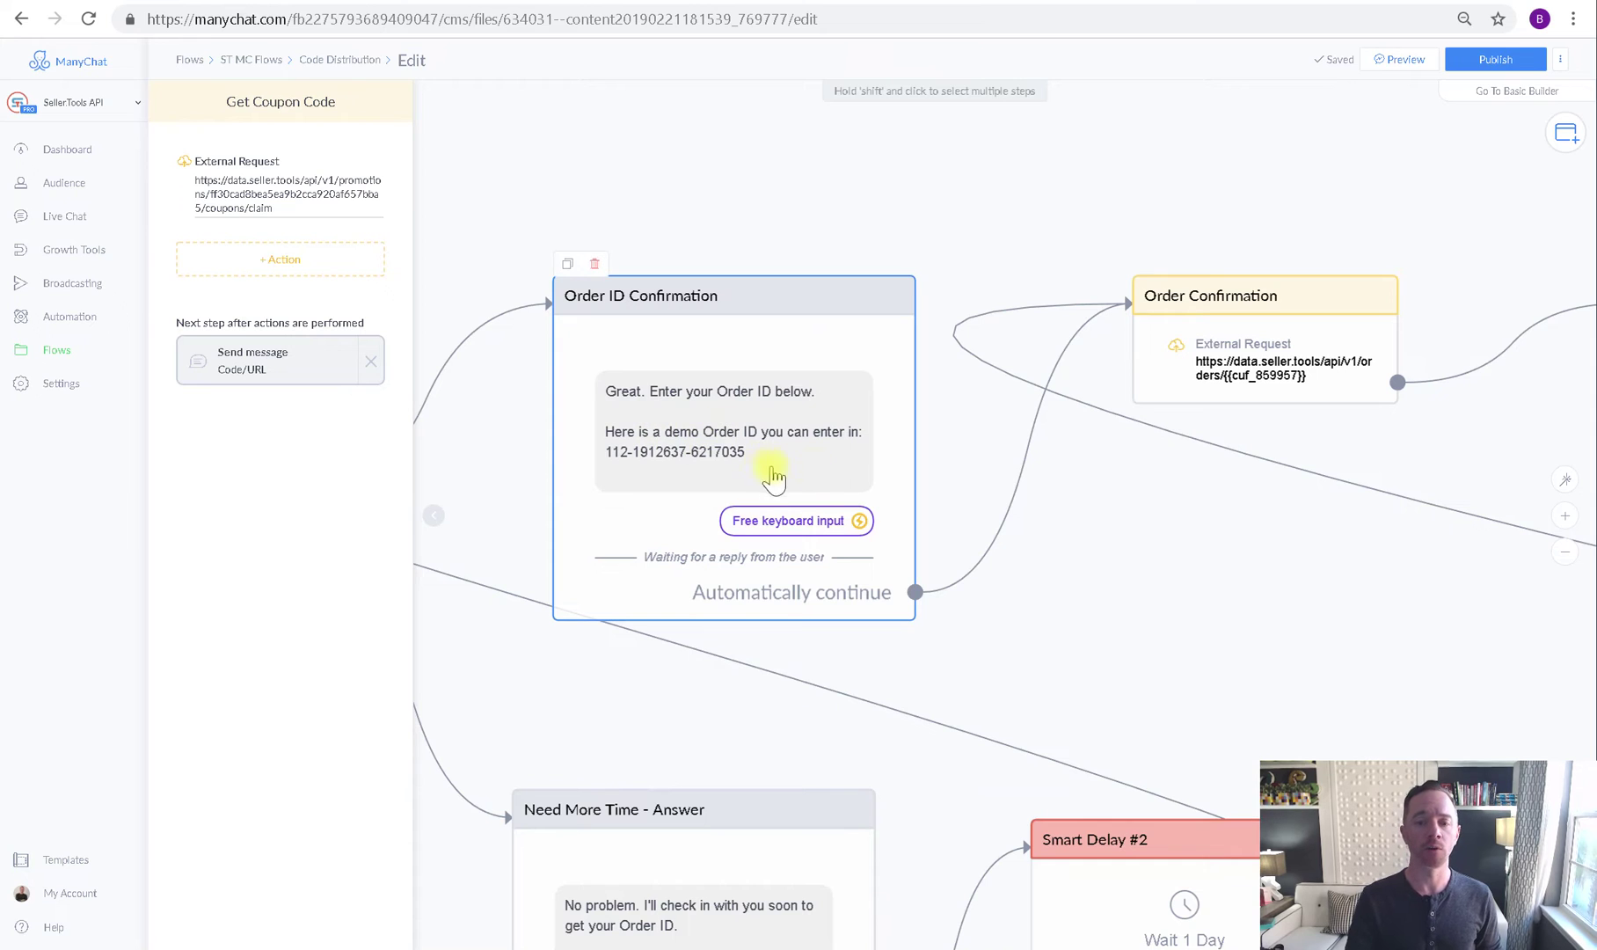
Inspect the Order Confirmation request's orders URL without changes, then switch to Messenger.
{"action": "left_click_drag", "start_coordinate": [1310, 536], "coordinate": [1111, 534]}
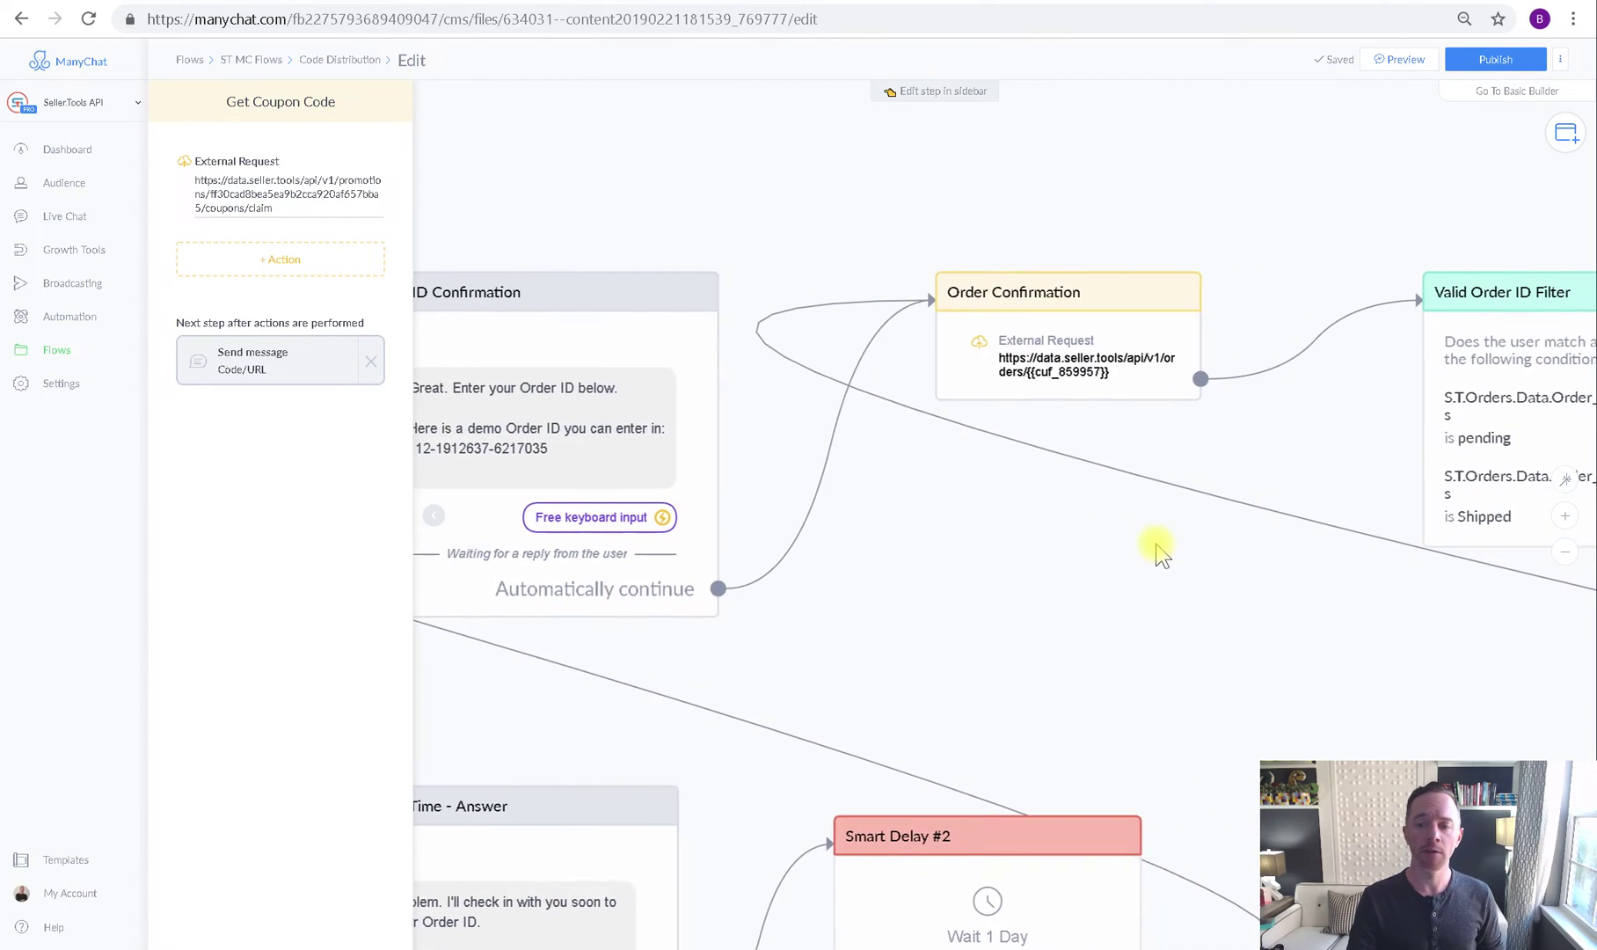
{"action": "left_click", "coordinate": [1263, 386]}
{"action": "left_click", "coordinate": [1063, 385]}
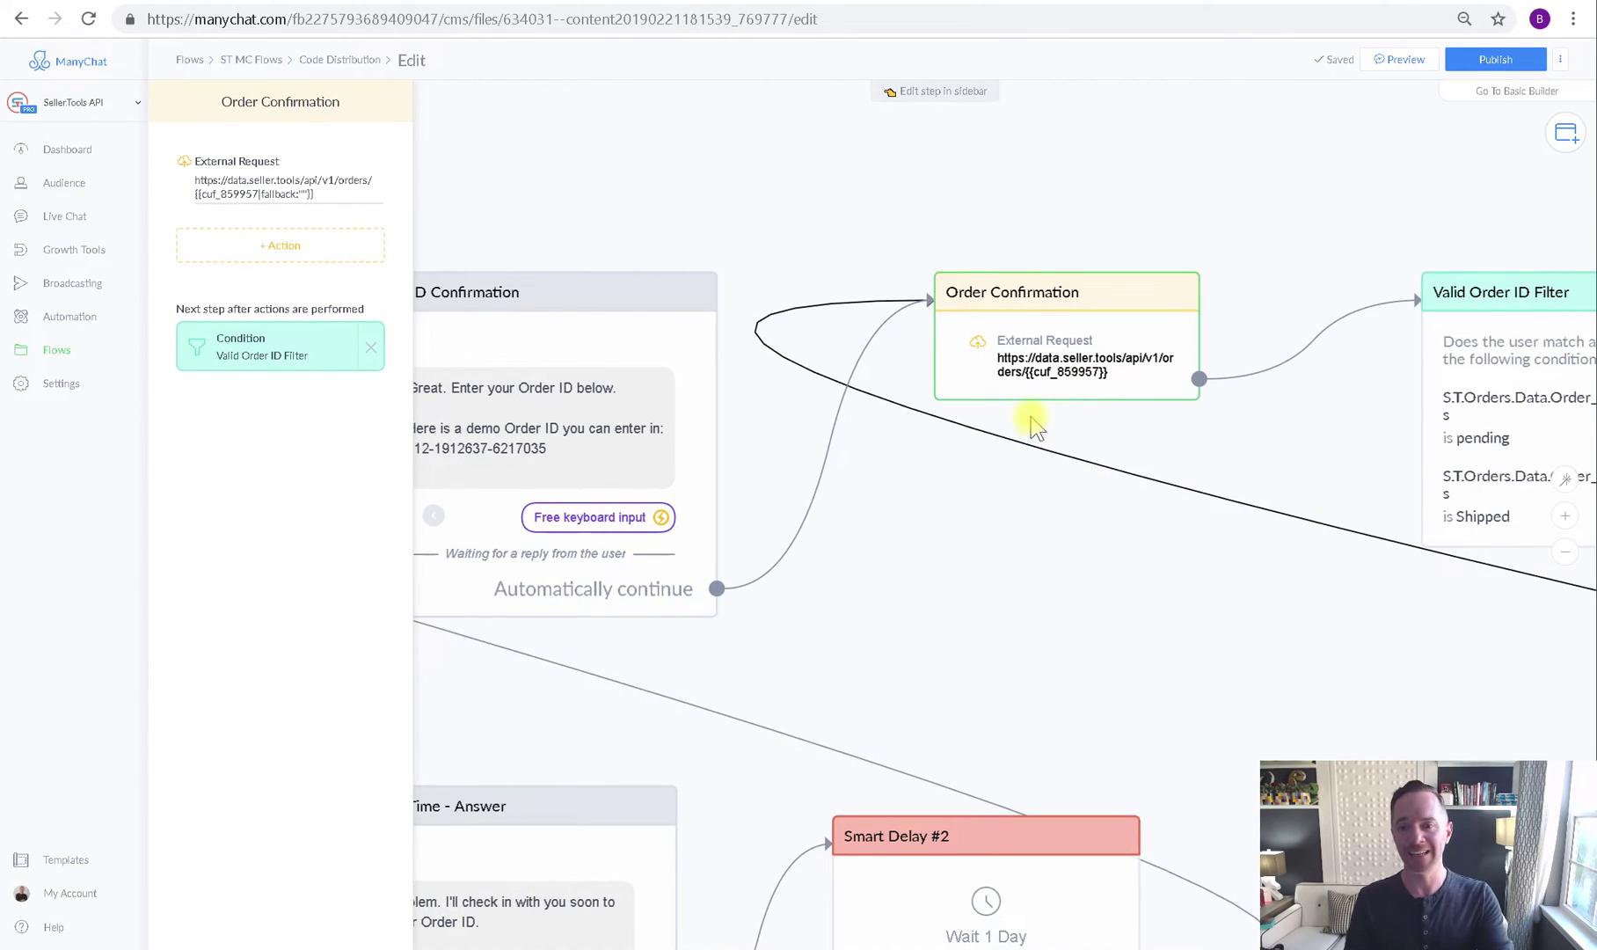
{"action": "left_click", "coordinate": [256, 181]}
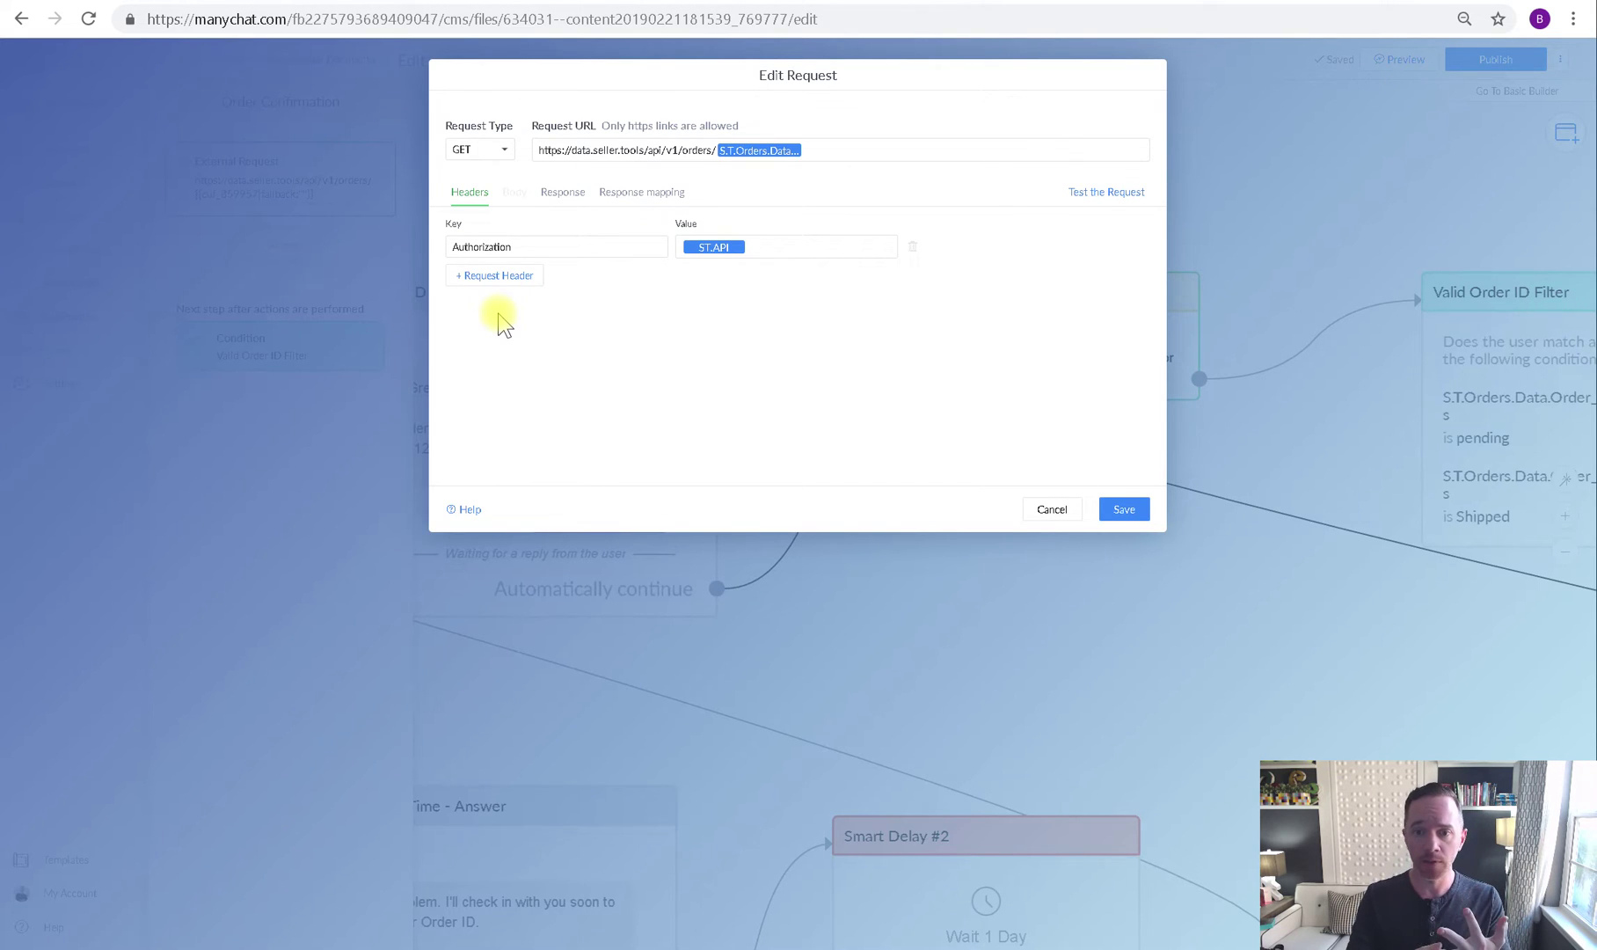
{"action": "left_click", "coordinate": [1052, 509]}
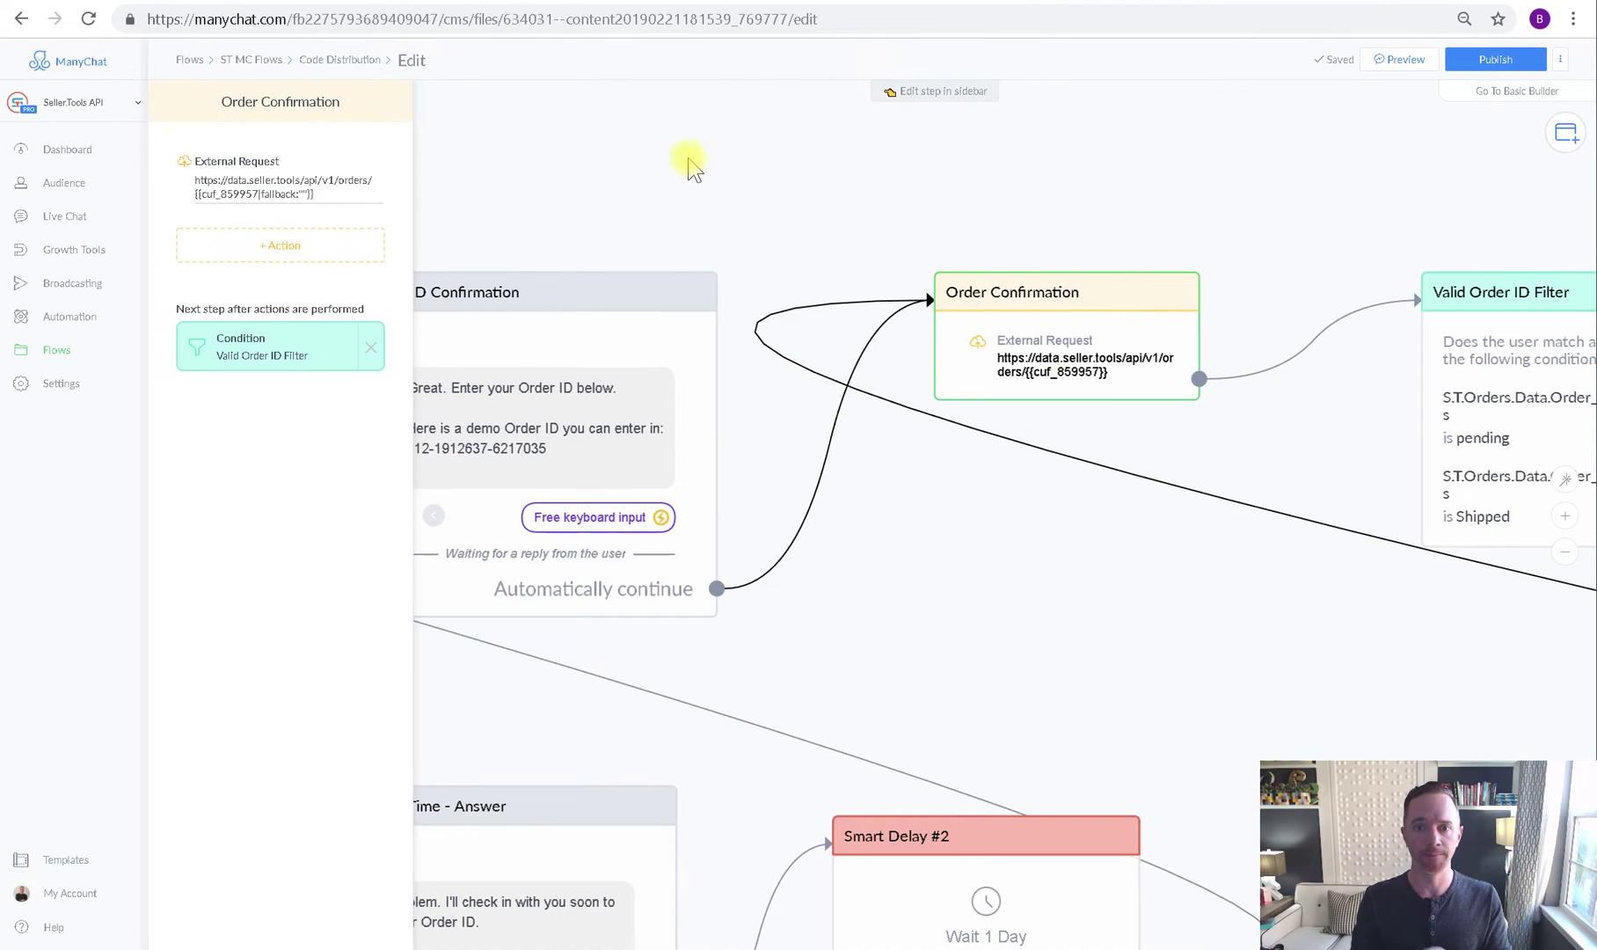
{"action": "key", "text": "ctrl+Tab"}
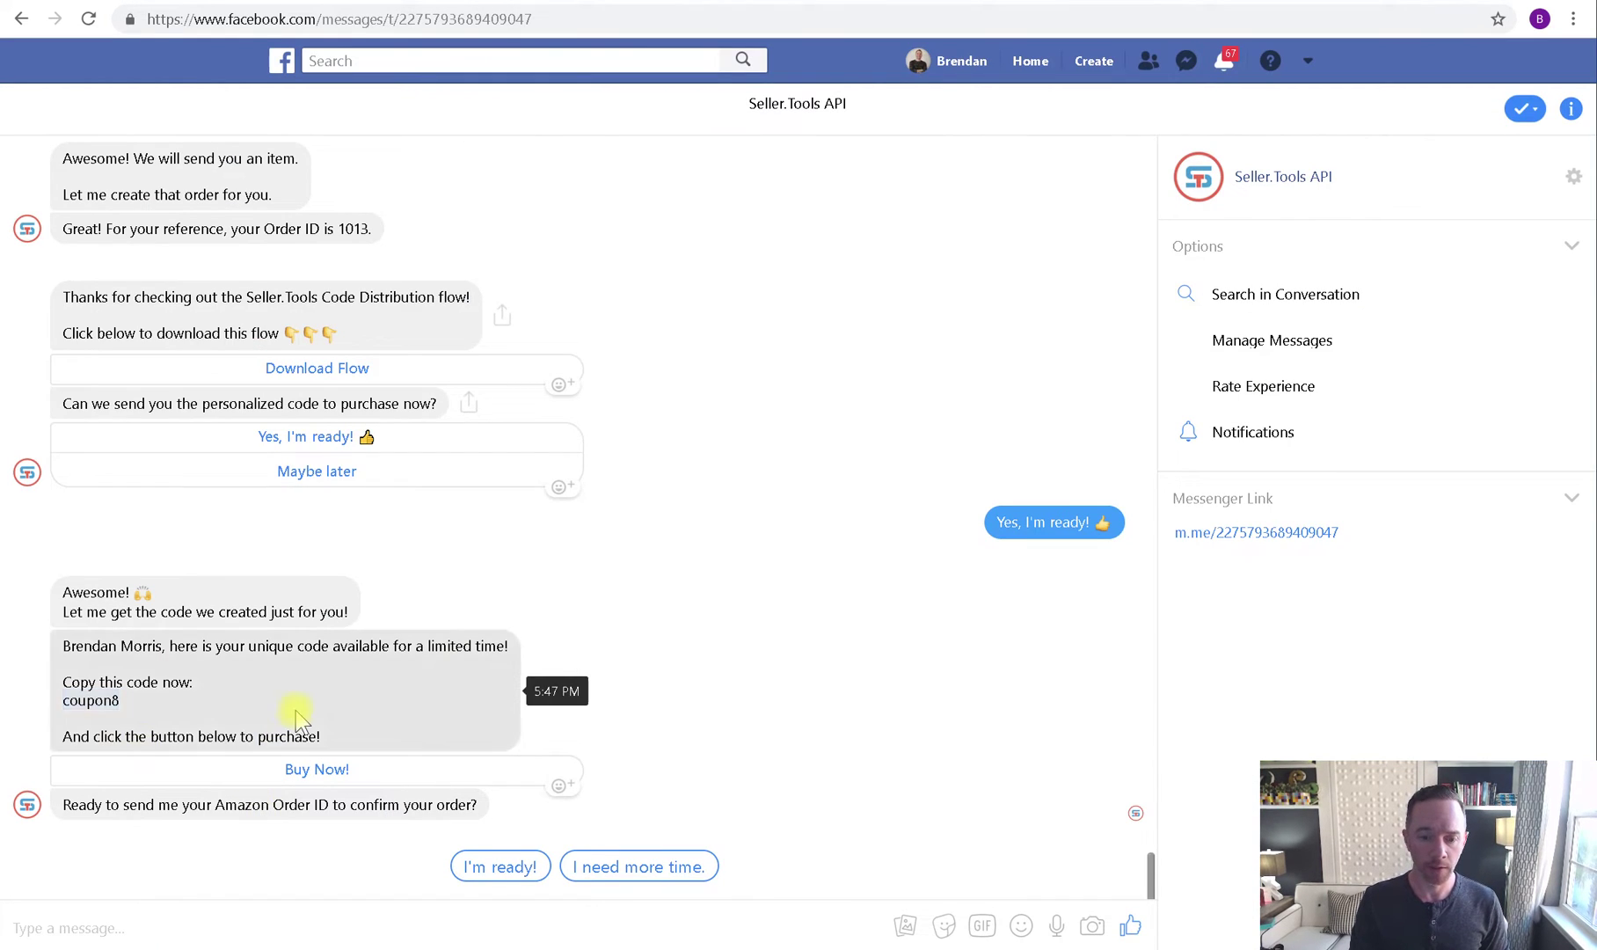
{"action": "left_click", "coordinate": [493, 867]}
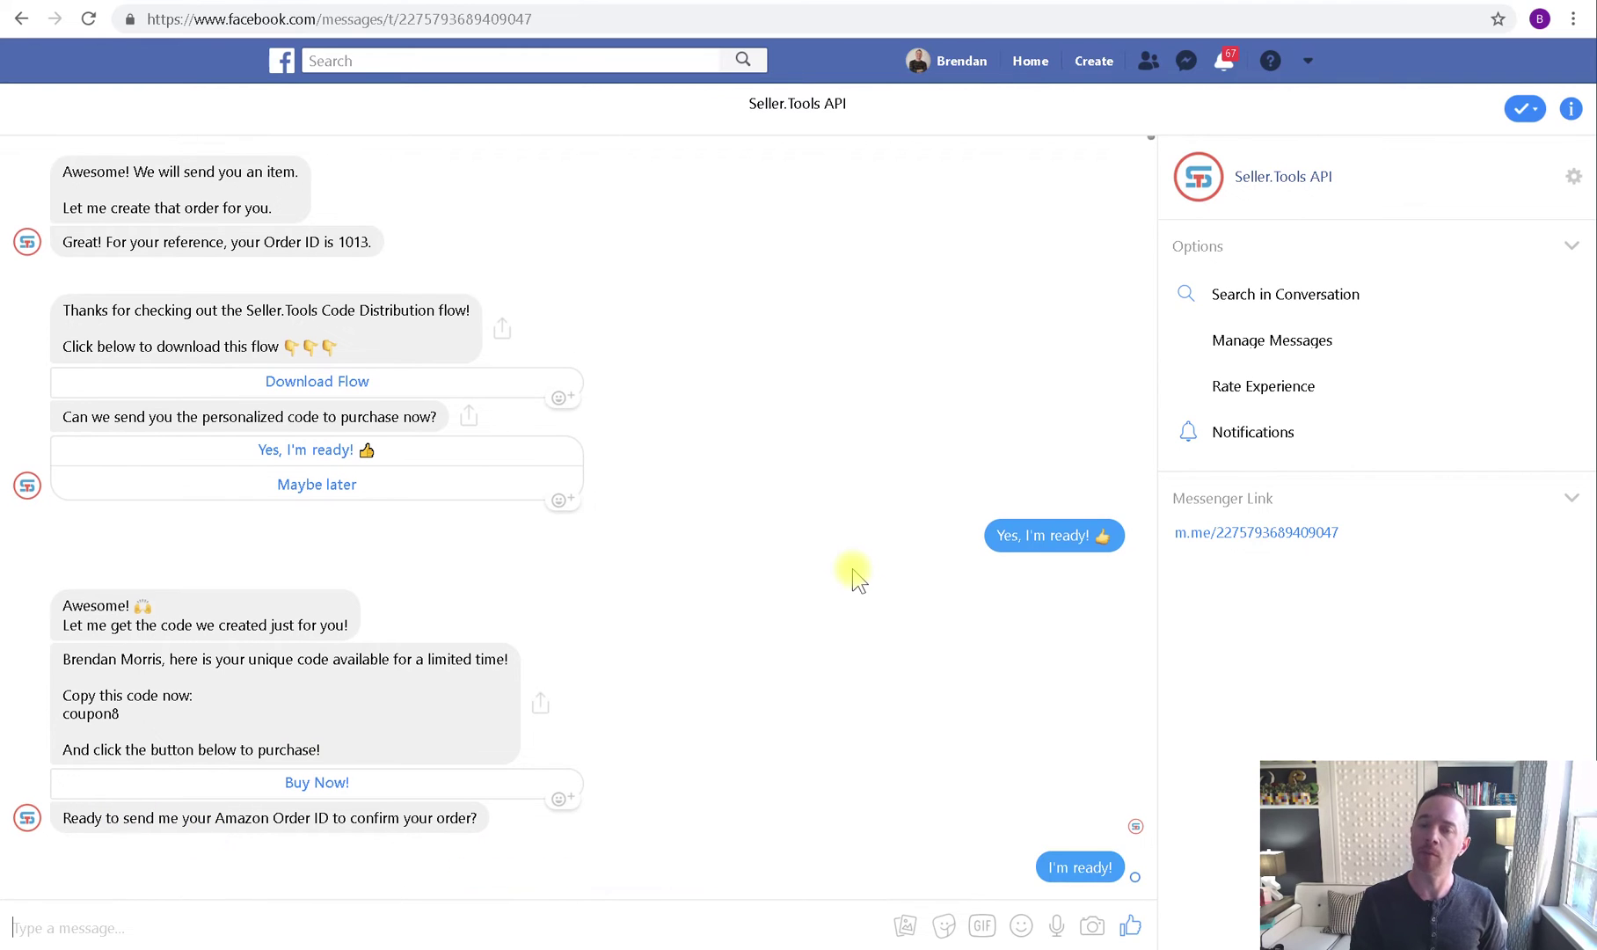
{"action": "mouse_move", "coordinate": [200, 838]}
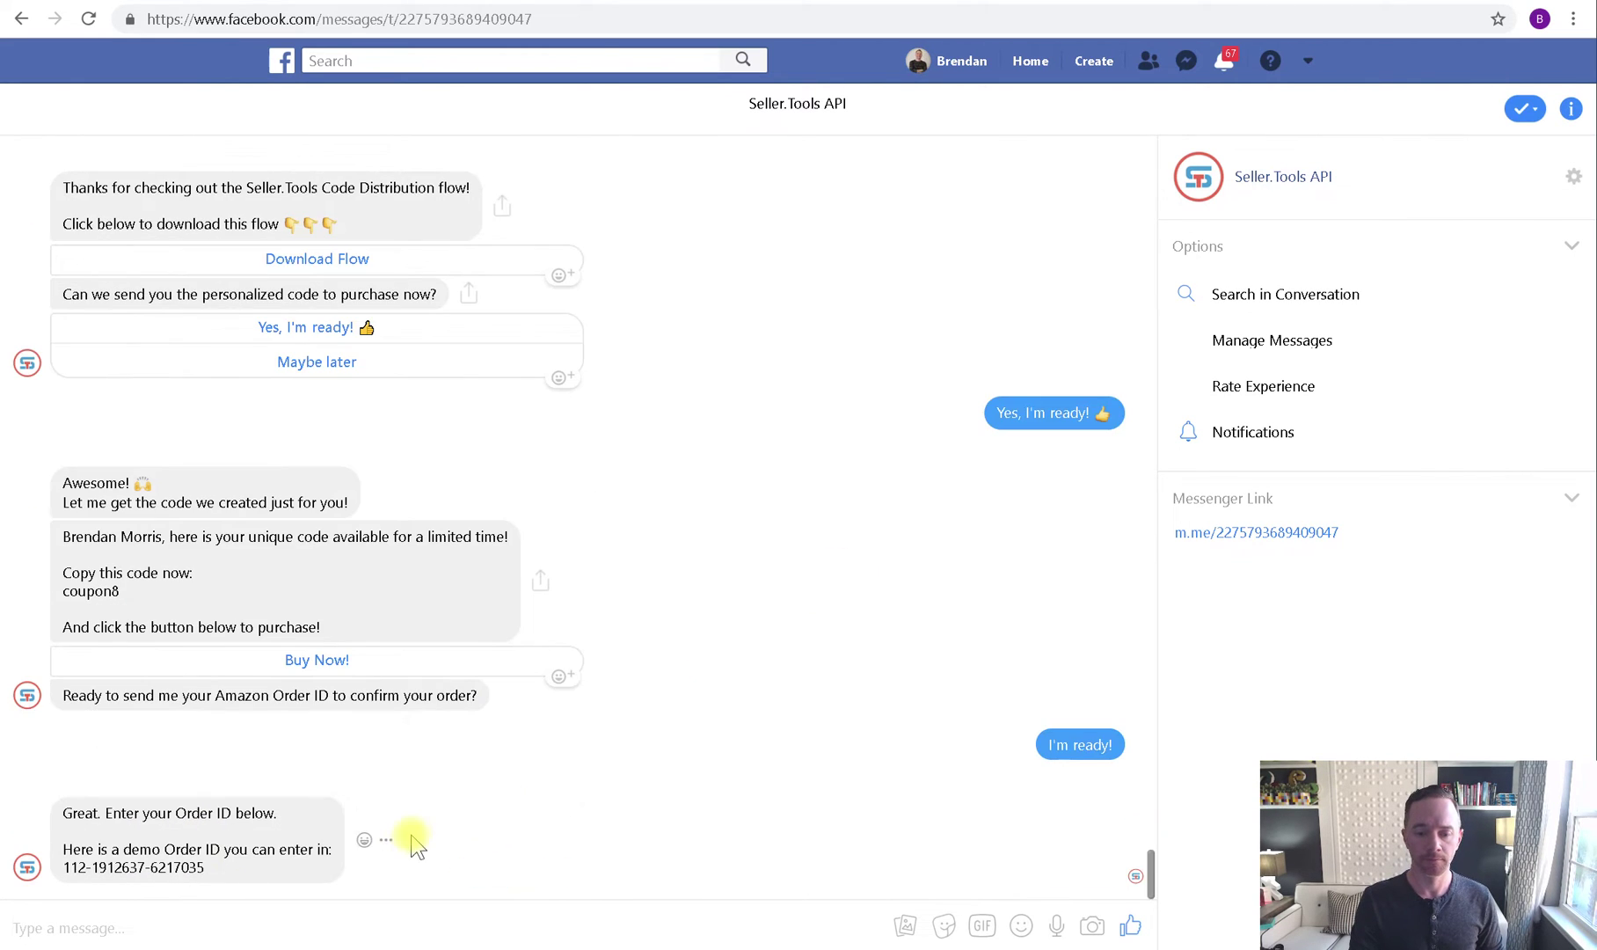
{"action": "left_click_drag", "start_coordinate": [212, 867], "coordinate": [70, 872]}
{"action": "key", "text": "ctrl+c"}
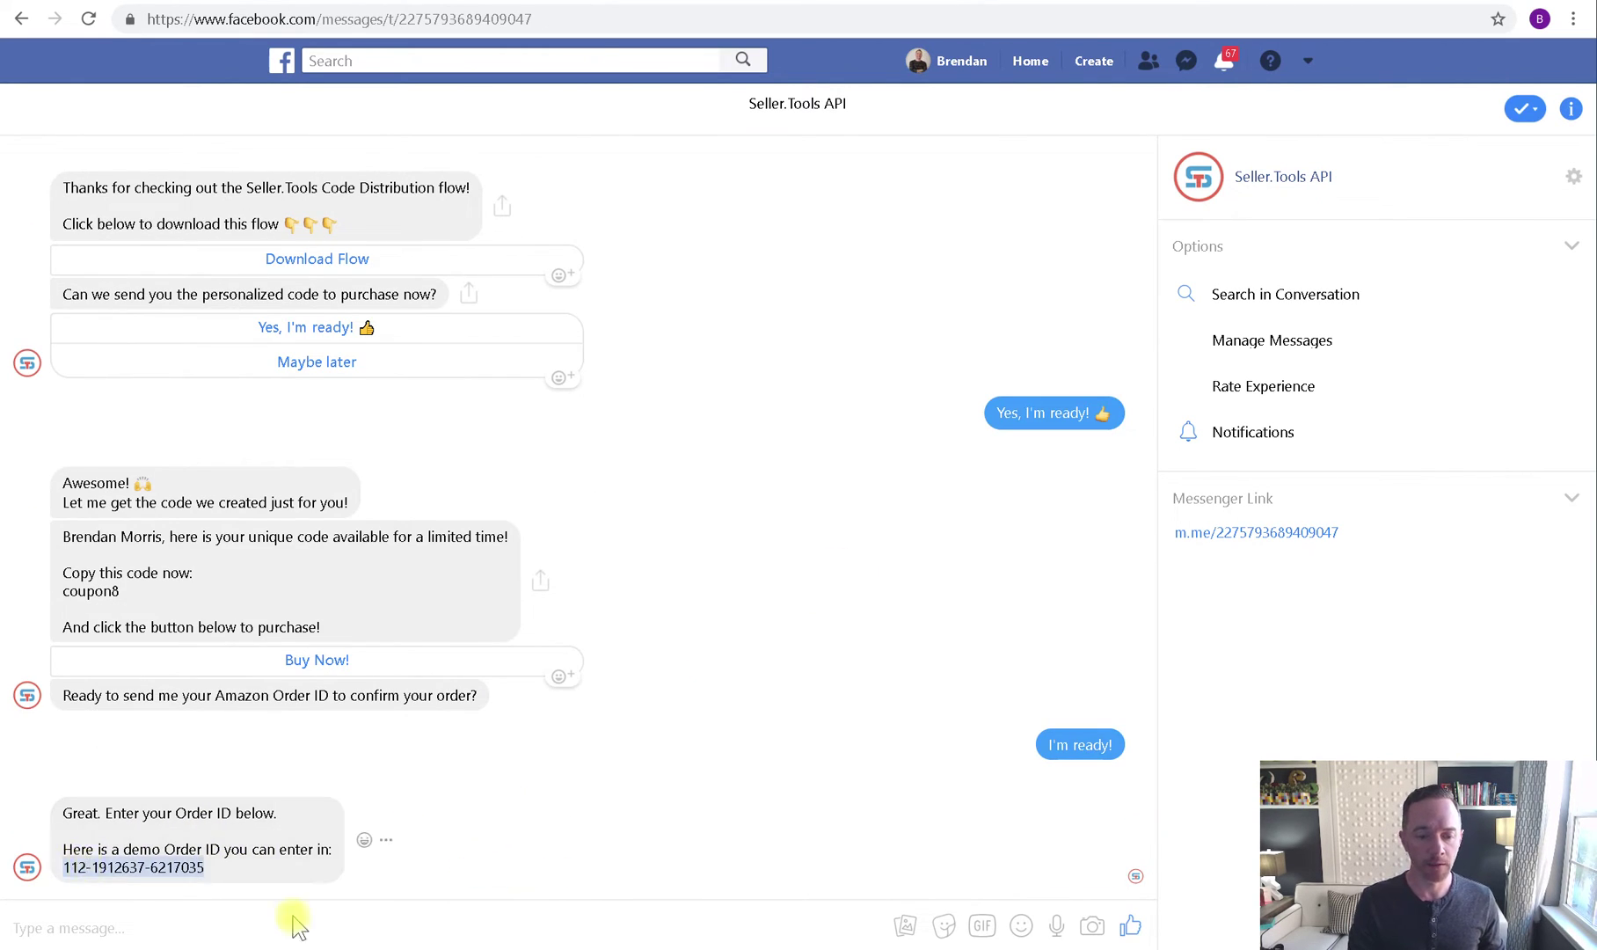
{"action": "left_click", "coordinate": [381, 933]}
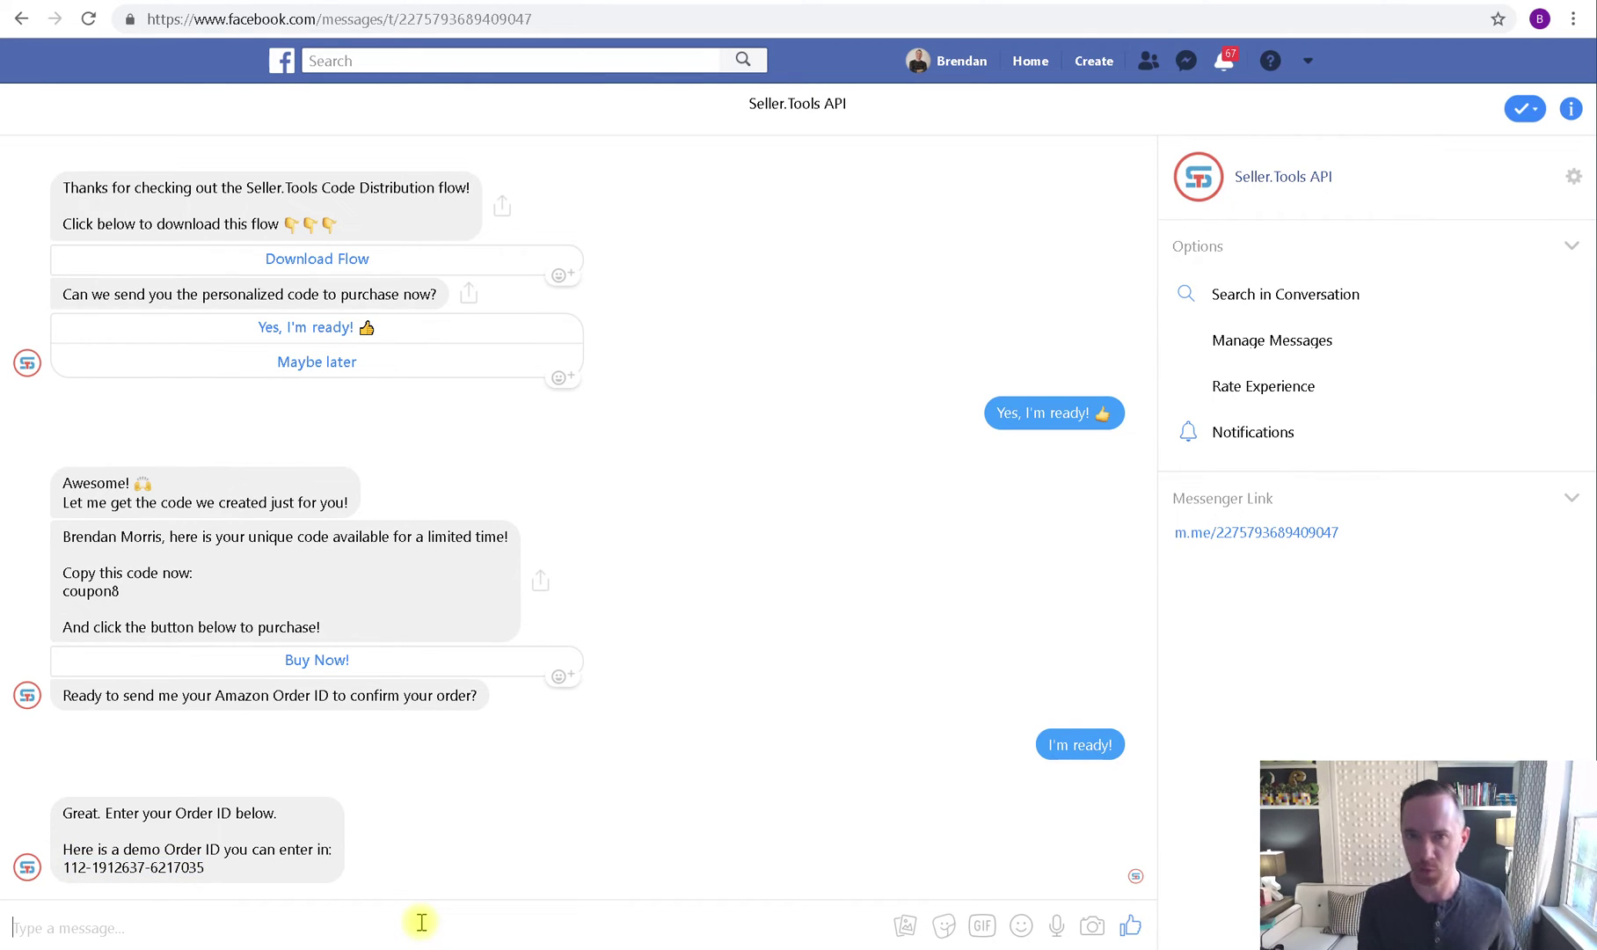
{"action": "key", "text": "ctrl+v"}
{"action": "key", "text": "Return"}
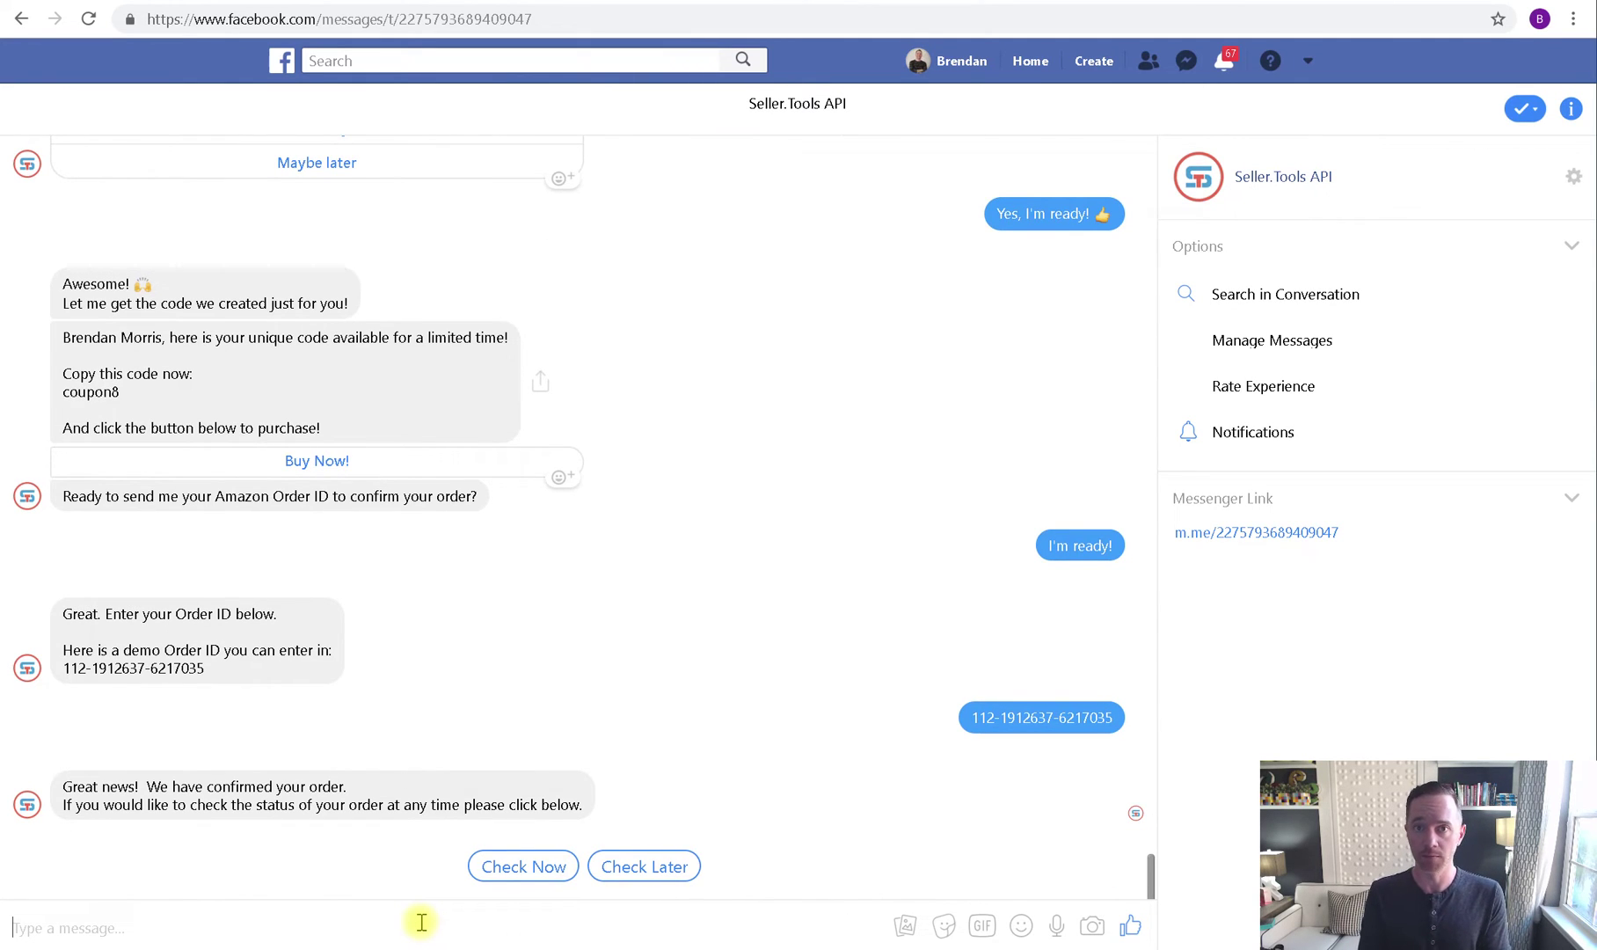
{"action": "left_click", "coordinate": [523, 867]}
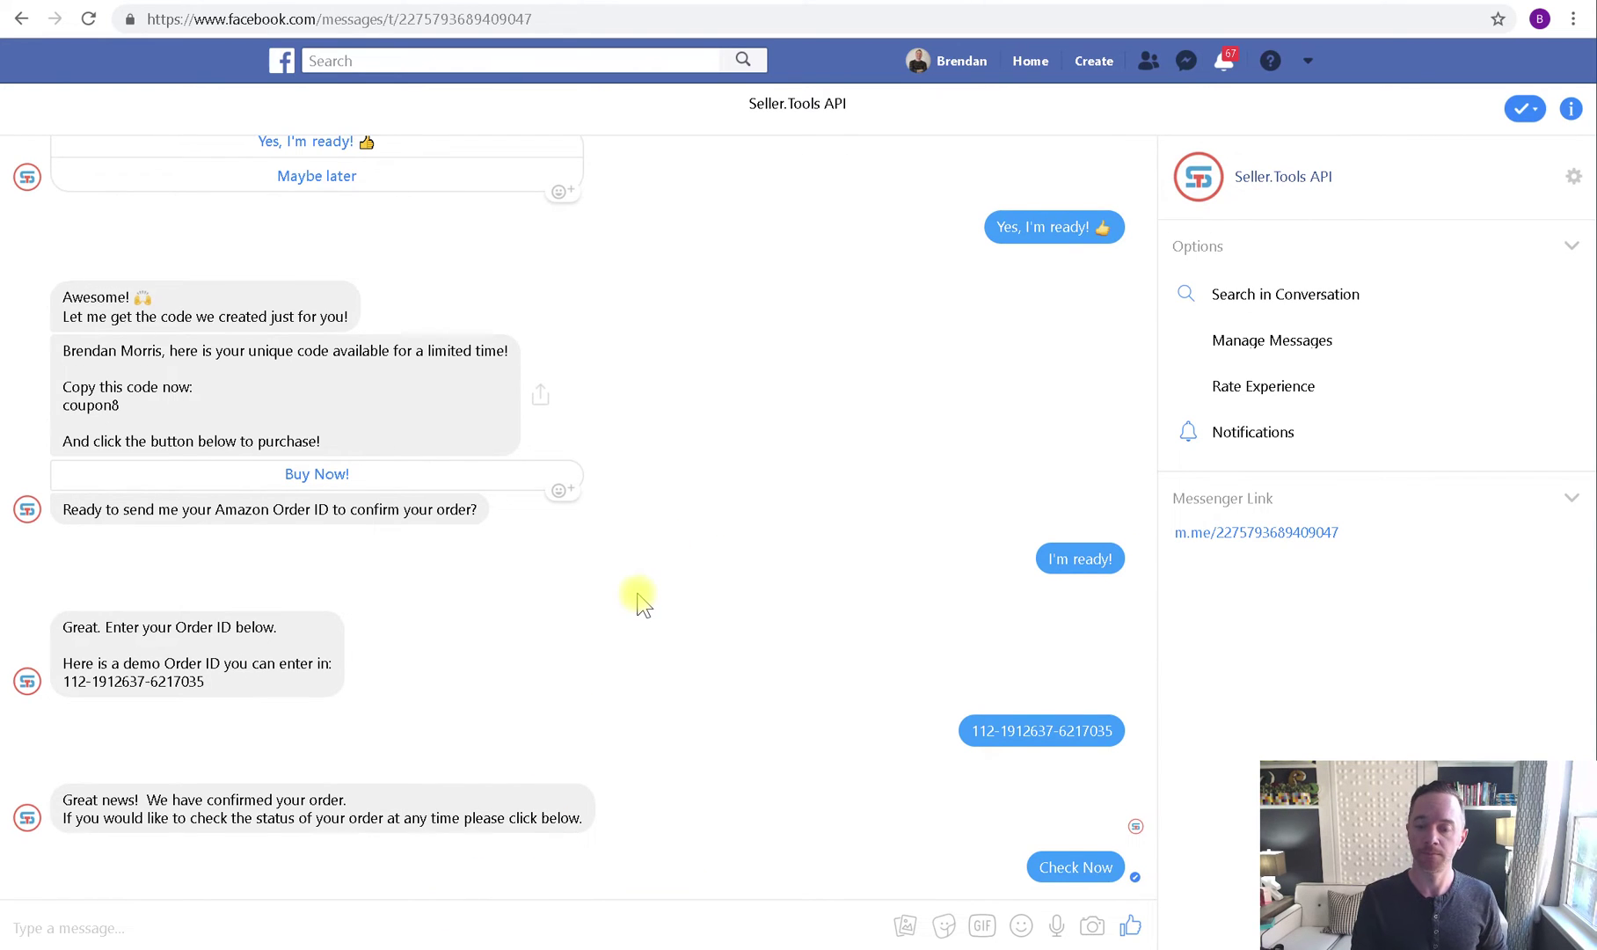
{"action": "mouse_move", "coordinate": [322, 572]}
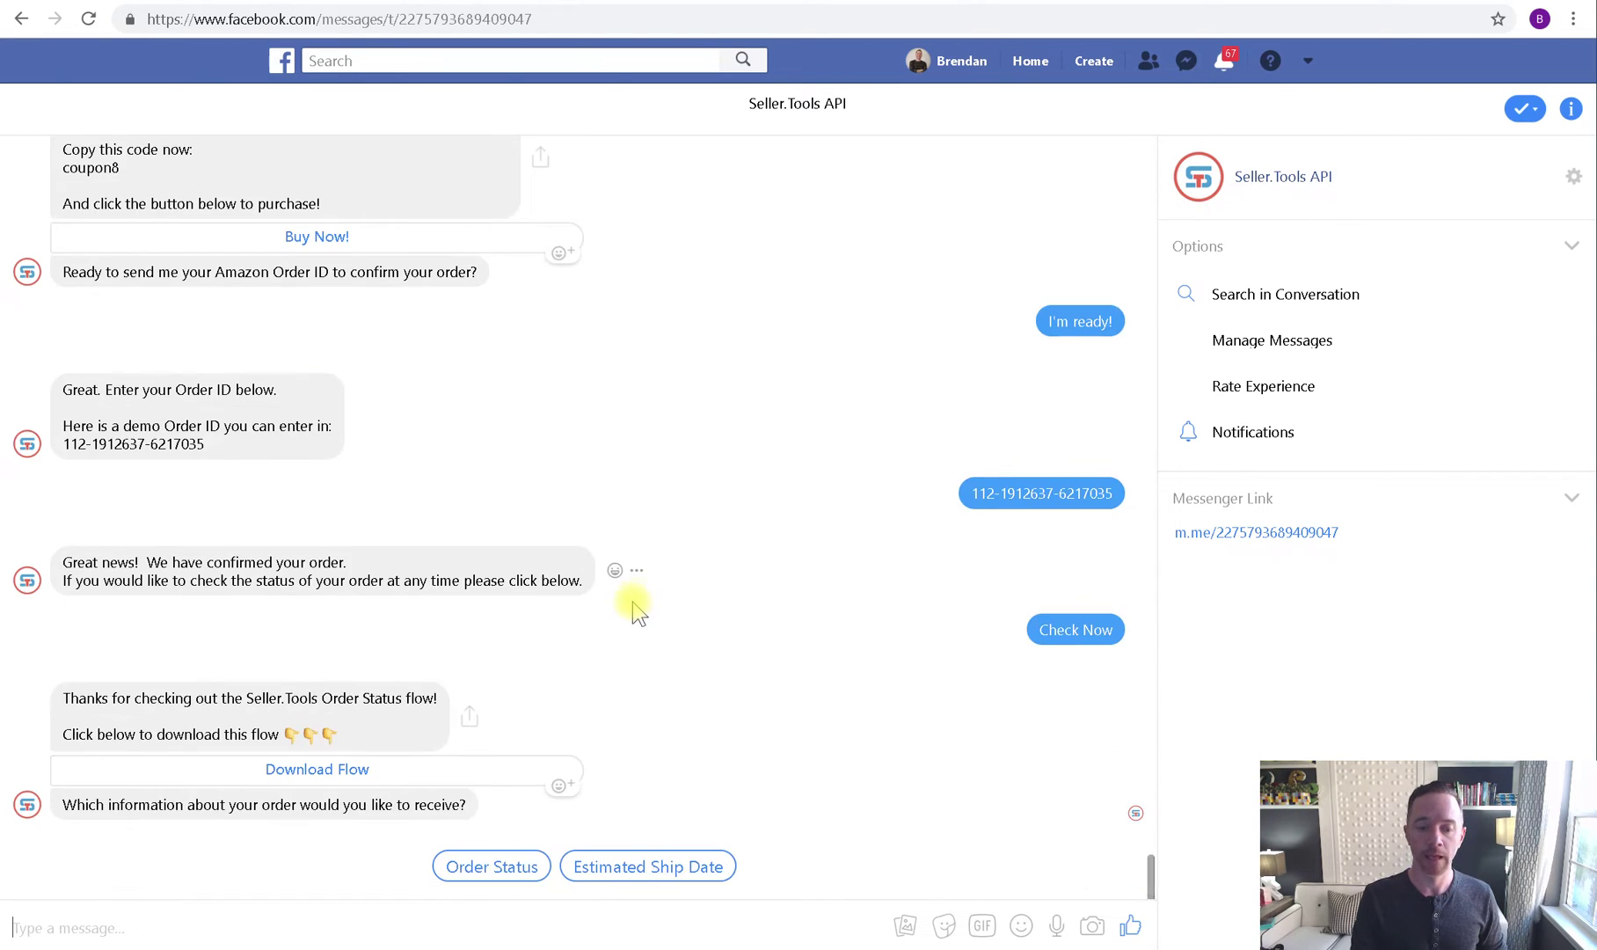
{"action": "left_click", "coordinate": [492, 866]}
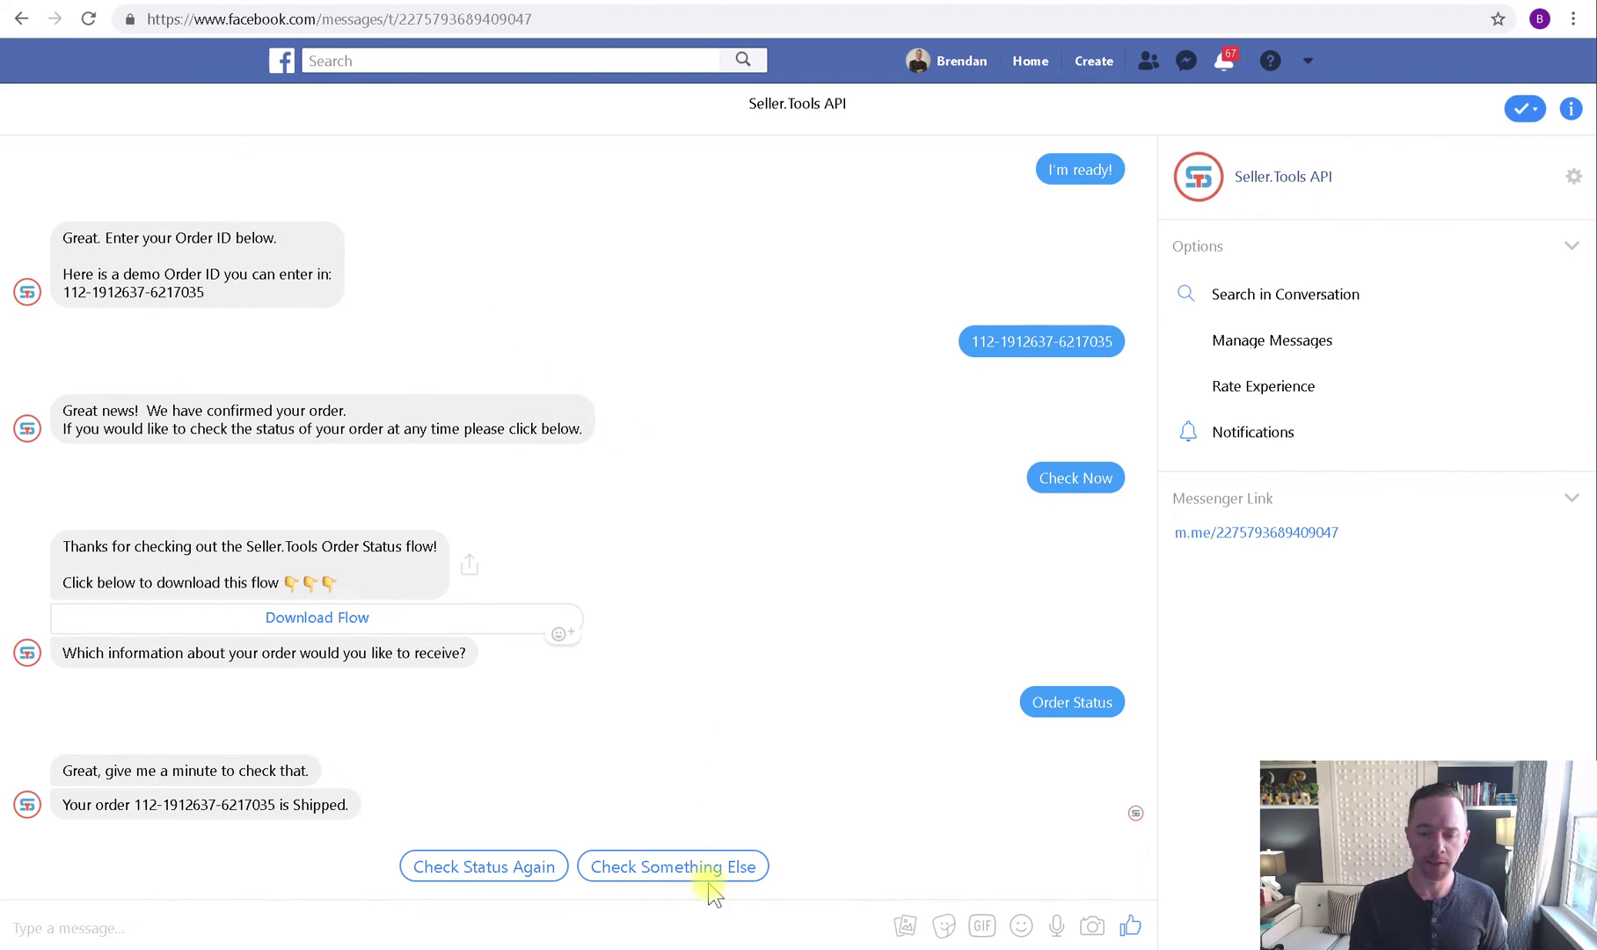
{"action": "left_click", "coordinate": [673, 867]}
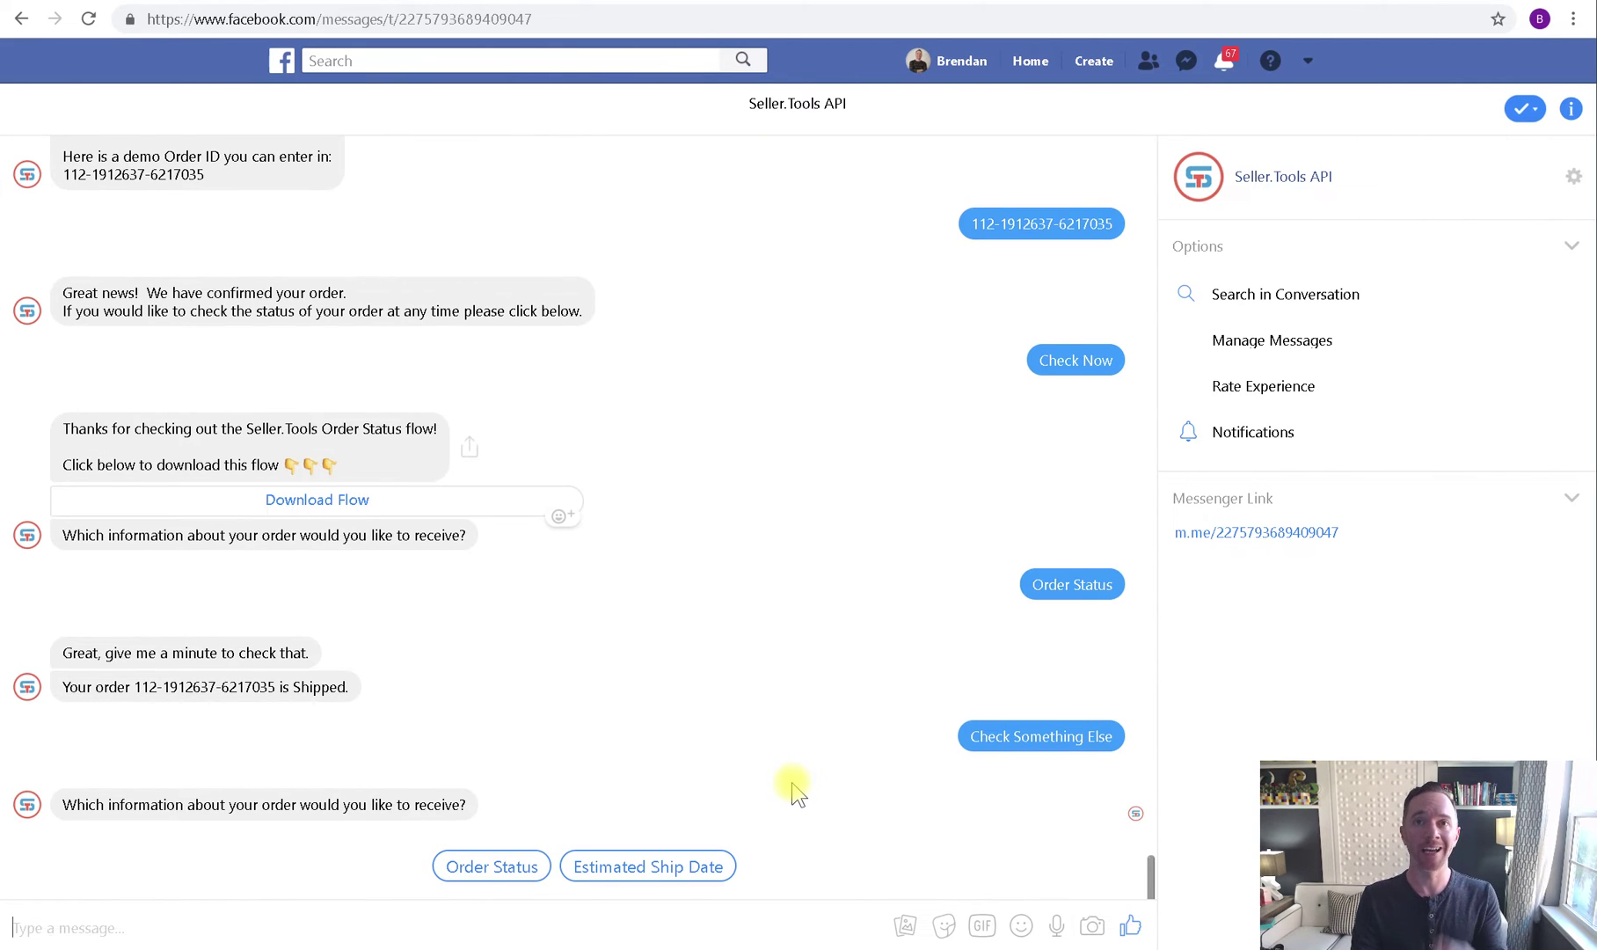
{"action": "left_click", "coordinate": [705, 866]}
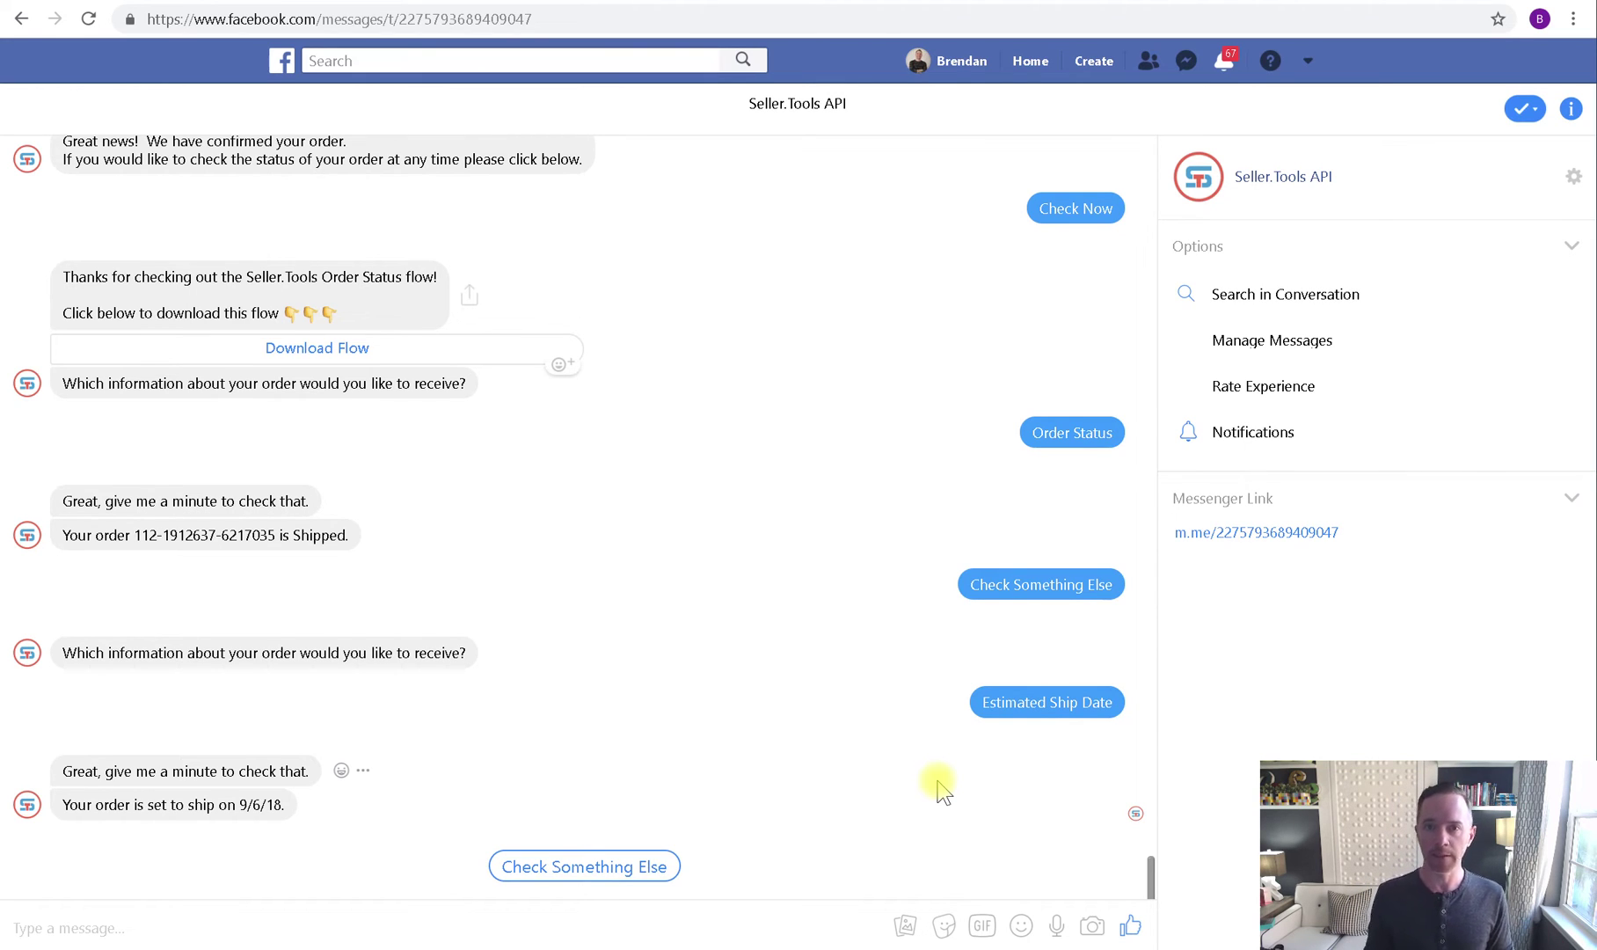
Back in ManyChat's ST MC Flows folder, open the MCF Order flow's editable version.
{"action": "left_click", "coordinate": [524, 4]}
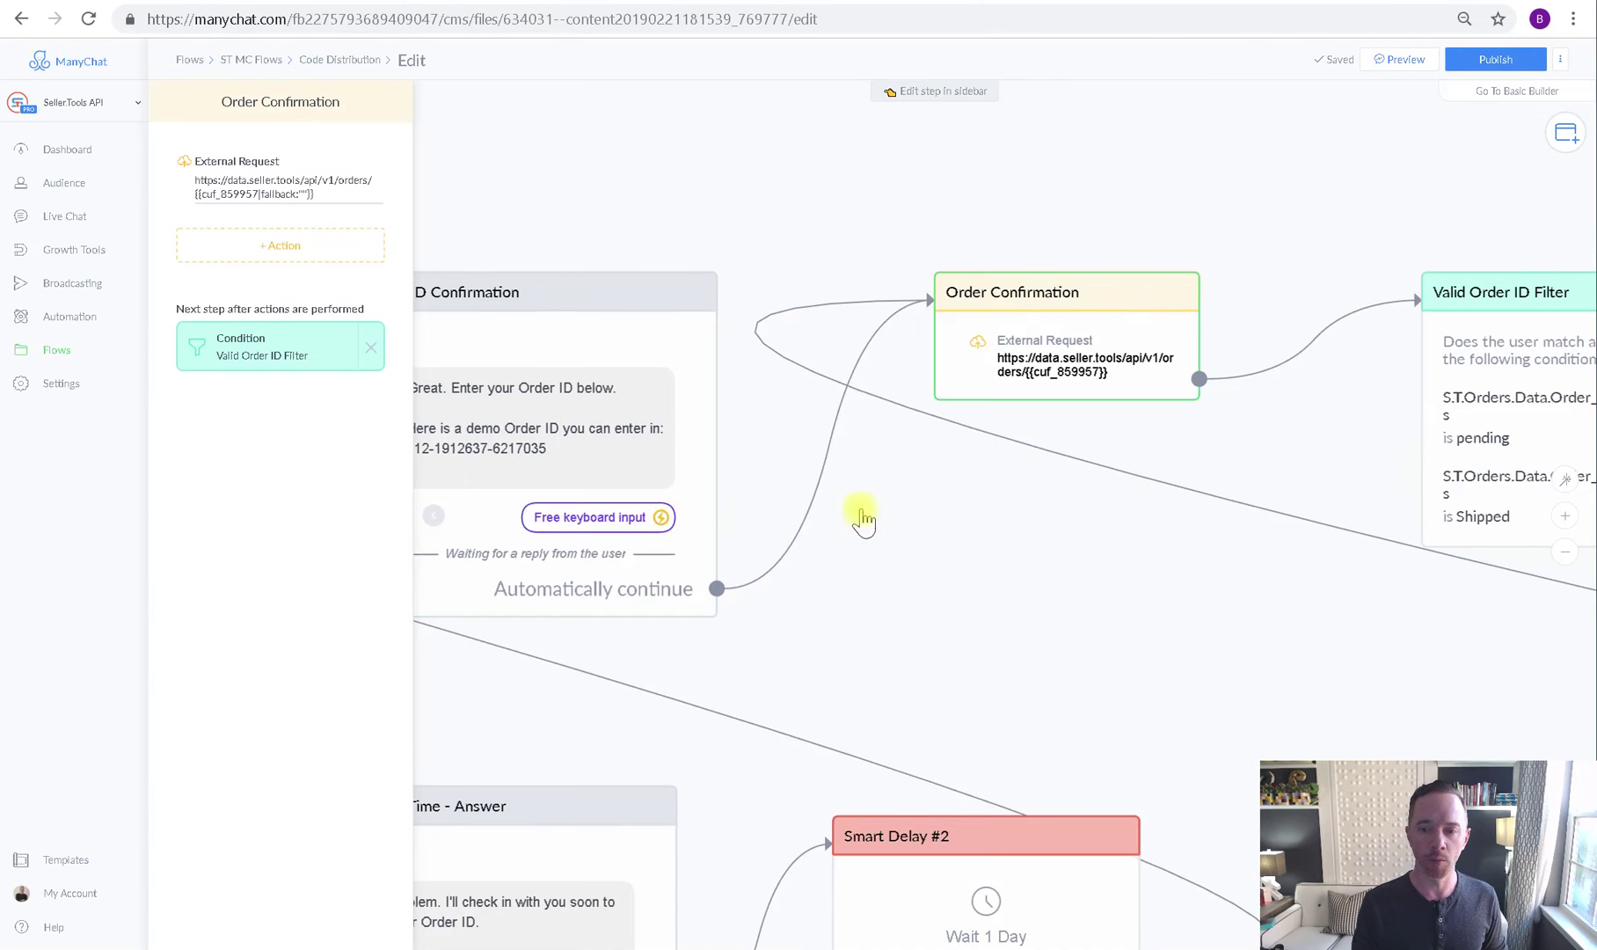
{"action": "scroll", "coordinate": [873, 499], "scroll_direction": "down", "scroll_amount": 2}
{"action": "left_click", "coordinate": [251, 60]}
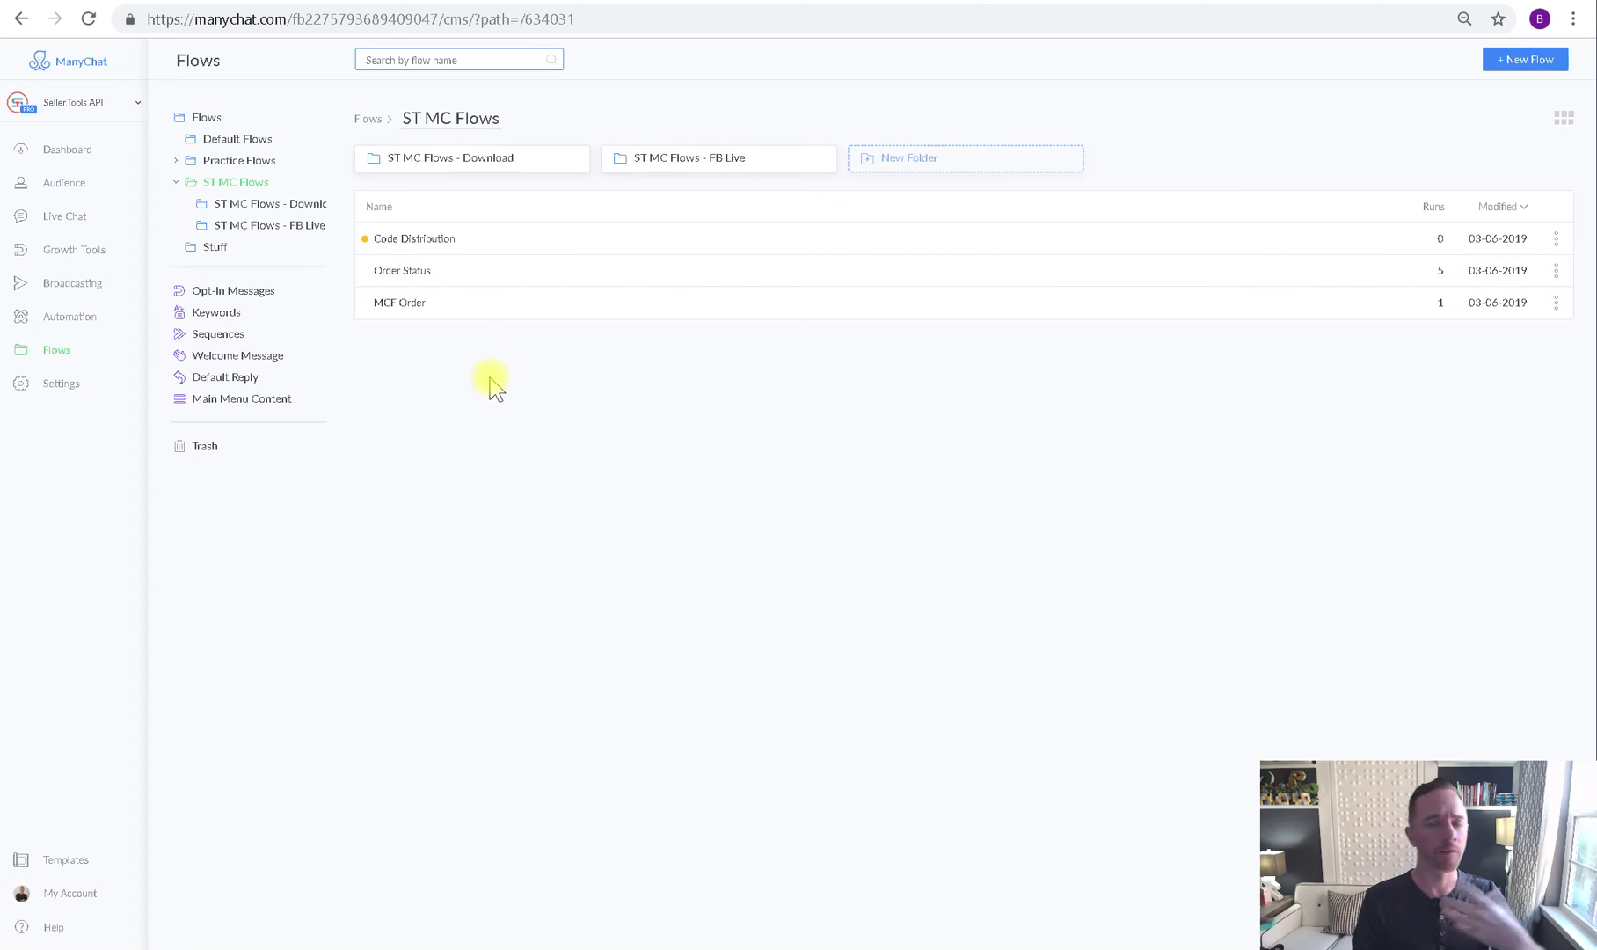
{"action": "left_click", "coordinate": [400, 303]}
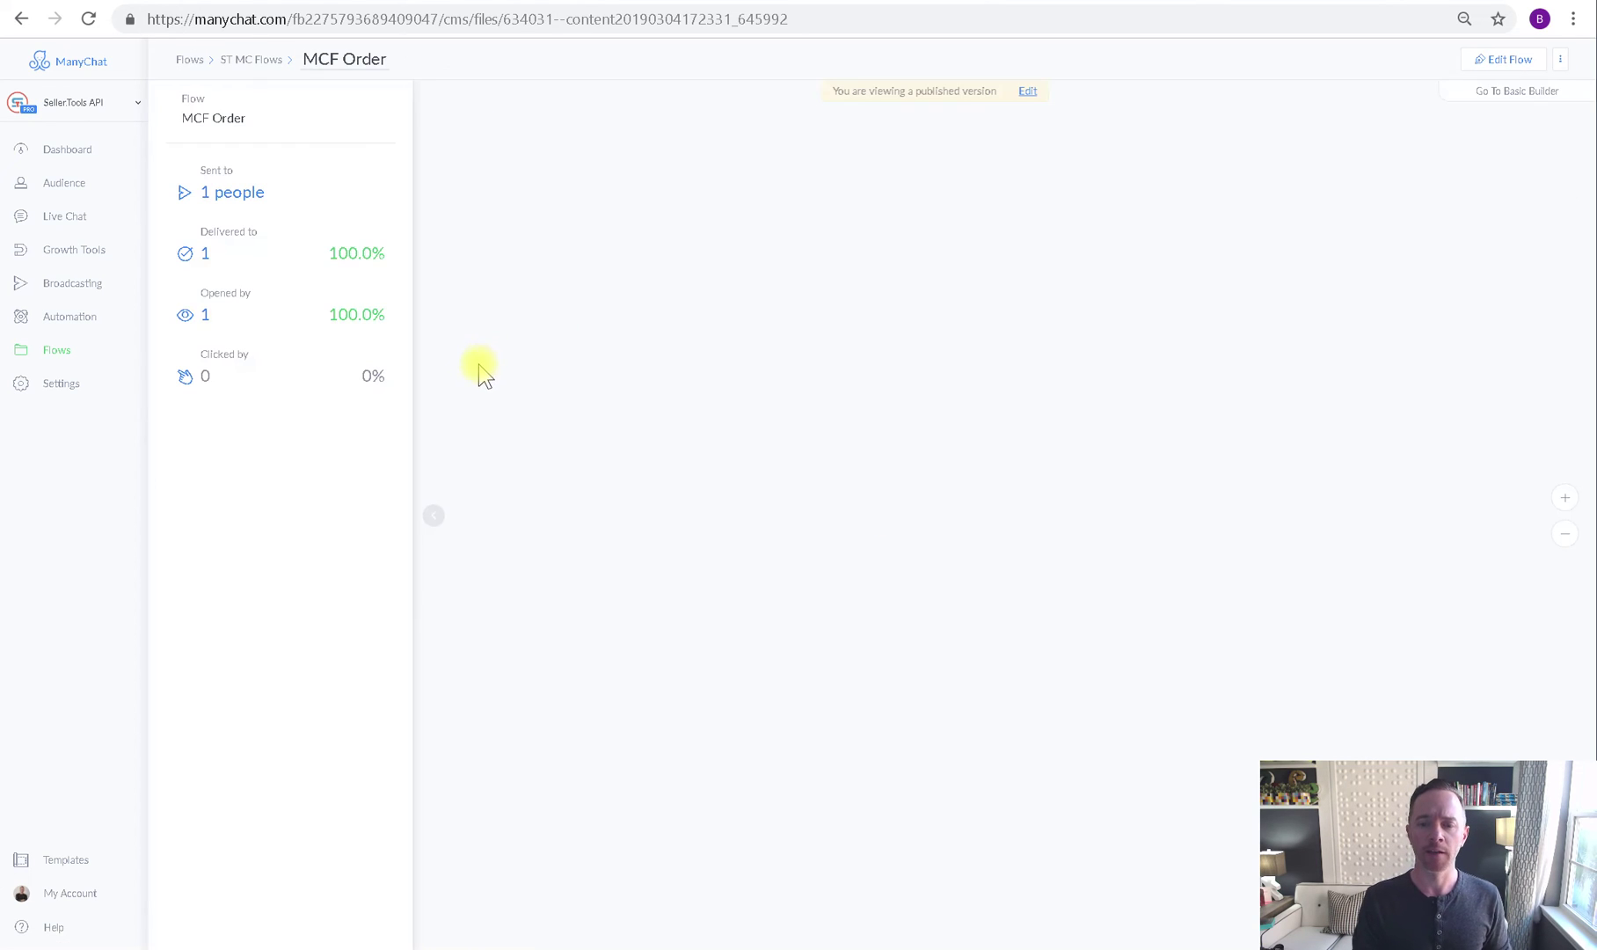
{"action": "scroll", "coordinate": [524, 405], "scroll_direction": "up", "scroll_amount": 5}
{"action": "scroll", "coordinate": [683, 548], "scroll_direction": "up", "scroll_amount": 3}
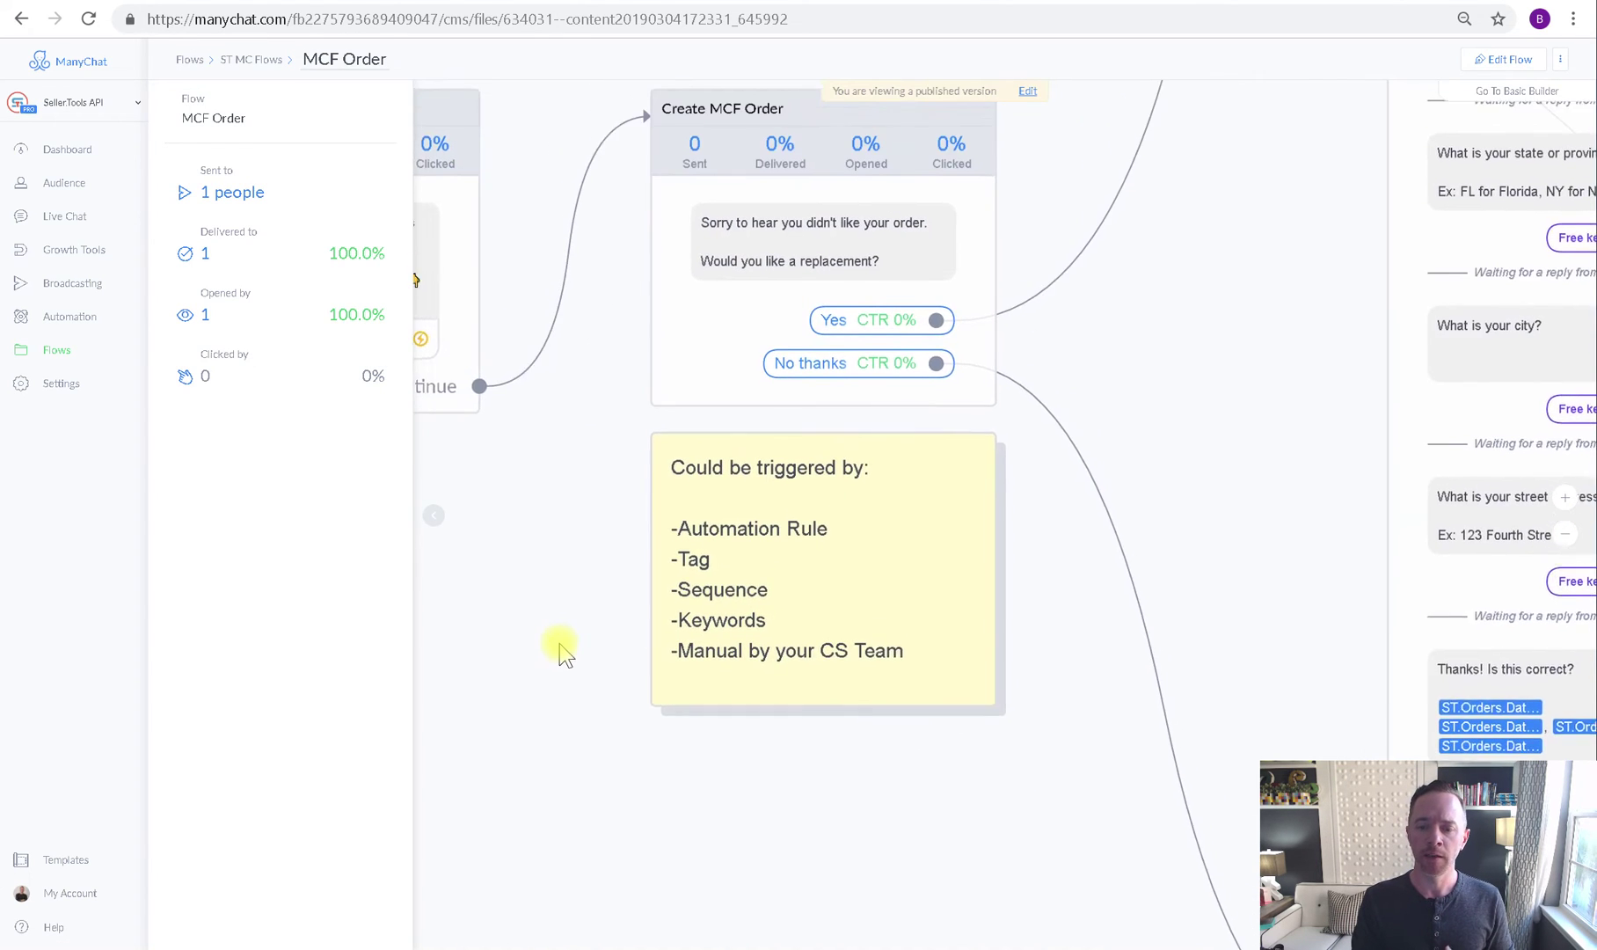
{"action": "scroll", "coordinate": [568, 535], "scroll_direction": "up", "scroll_amount": 2}
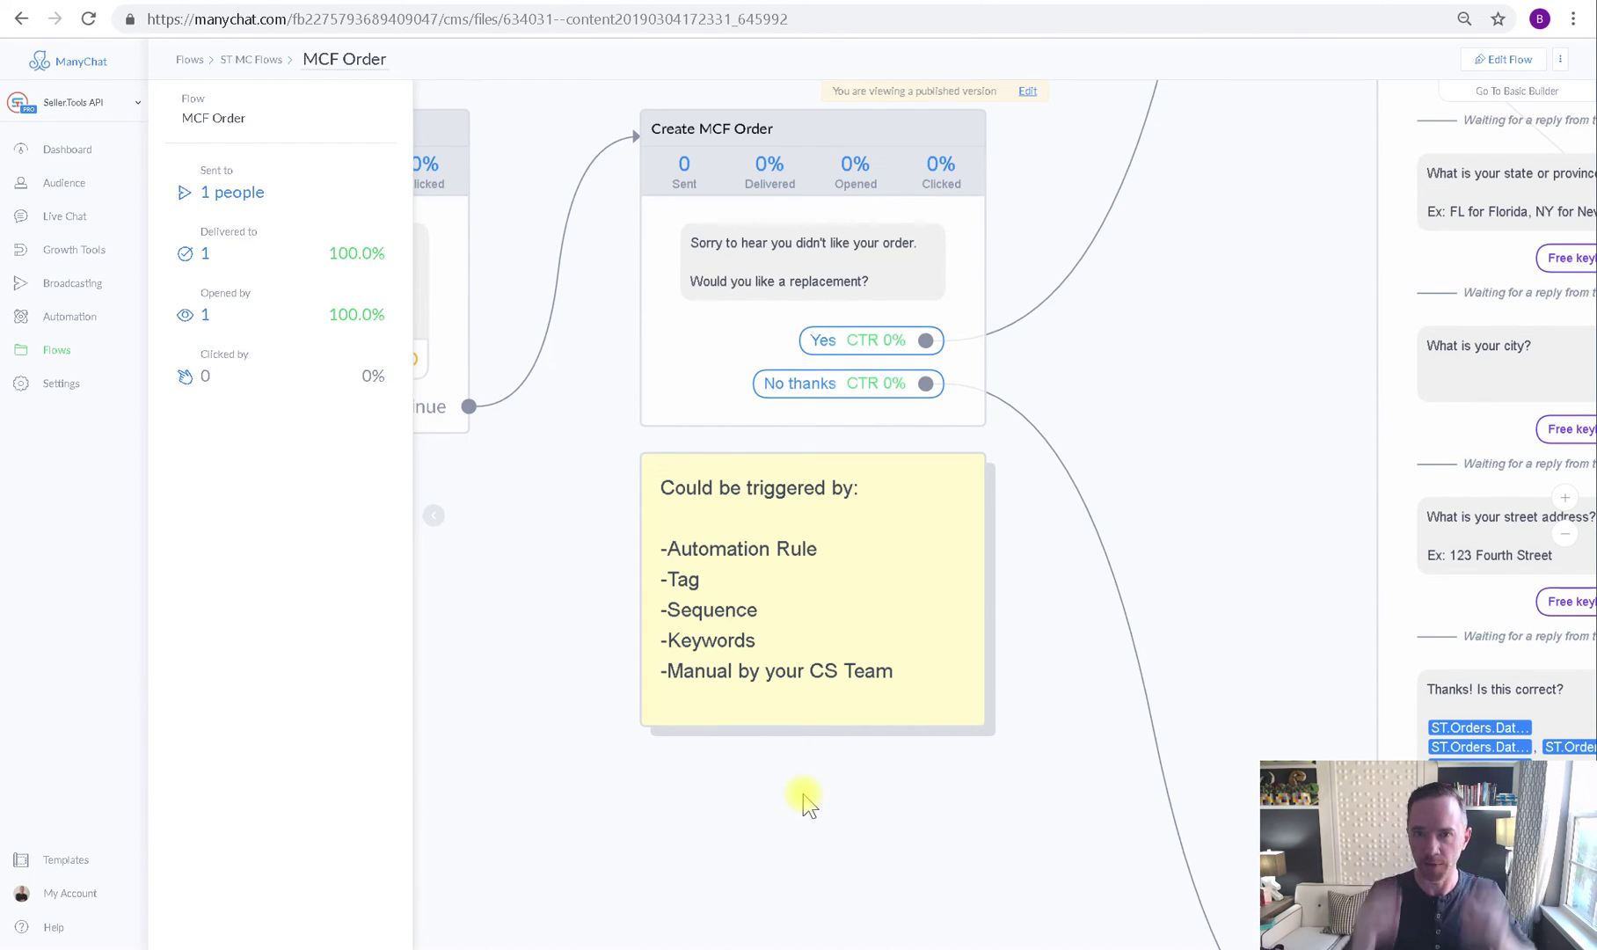
{"action": "scroll", "coordinate": [1102, 430], "scroll_direction": "down", "scroll_amount": 3}
{"action": "left_click_drag", "start_coordinate": [1102, 430], "coordinate": [1117, 509]}
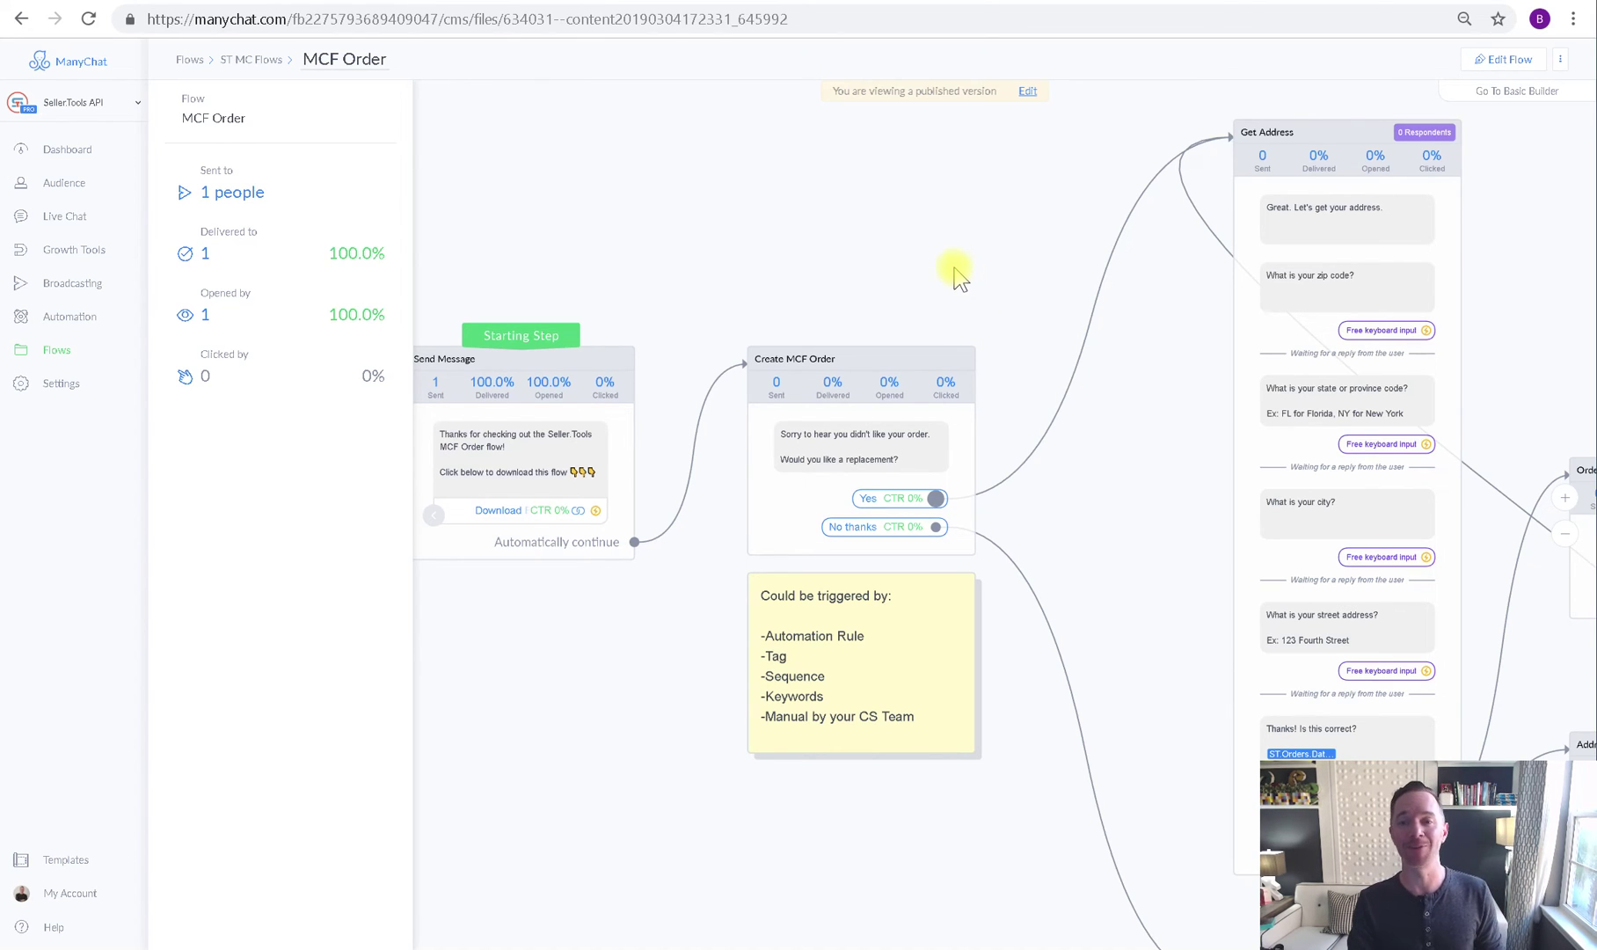
{"action": "left_click_drag", "start_coordinate": [954, 268], "coordinate": [742, 175]}
{"action": "left_click", "coordinate": [1027, 90]}
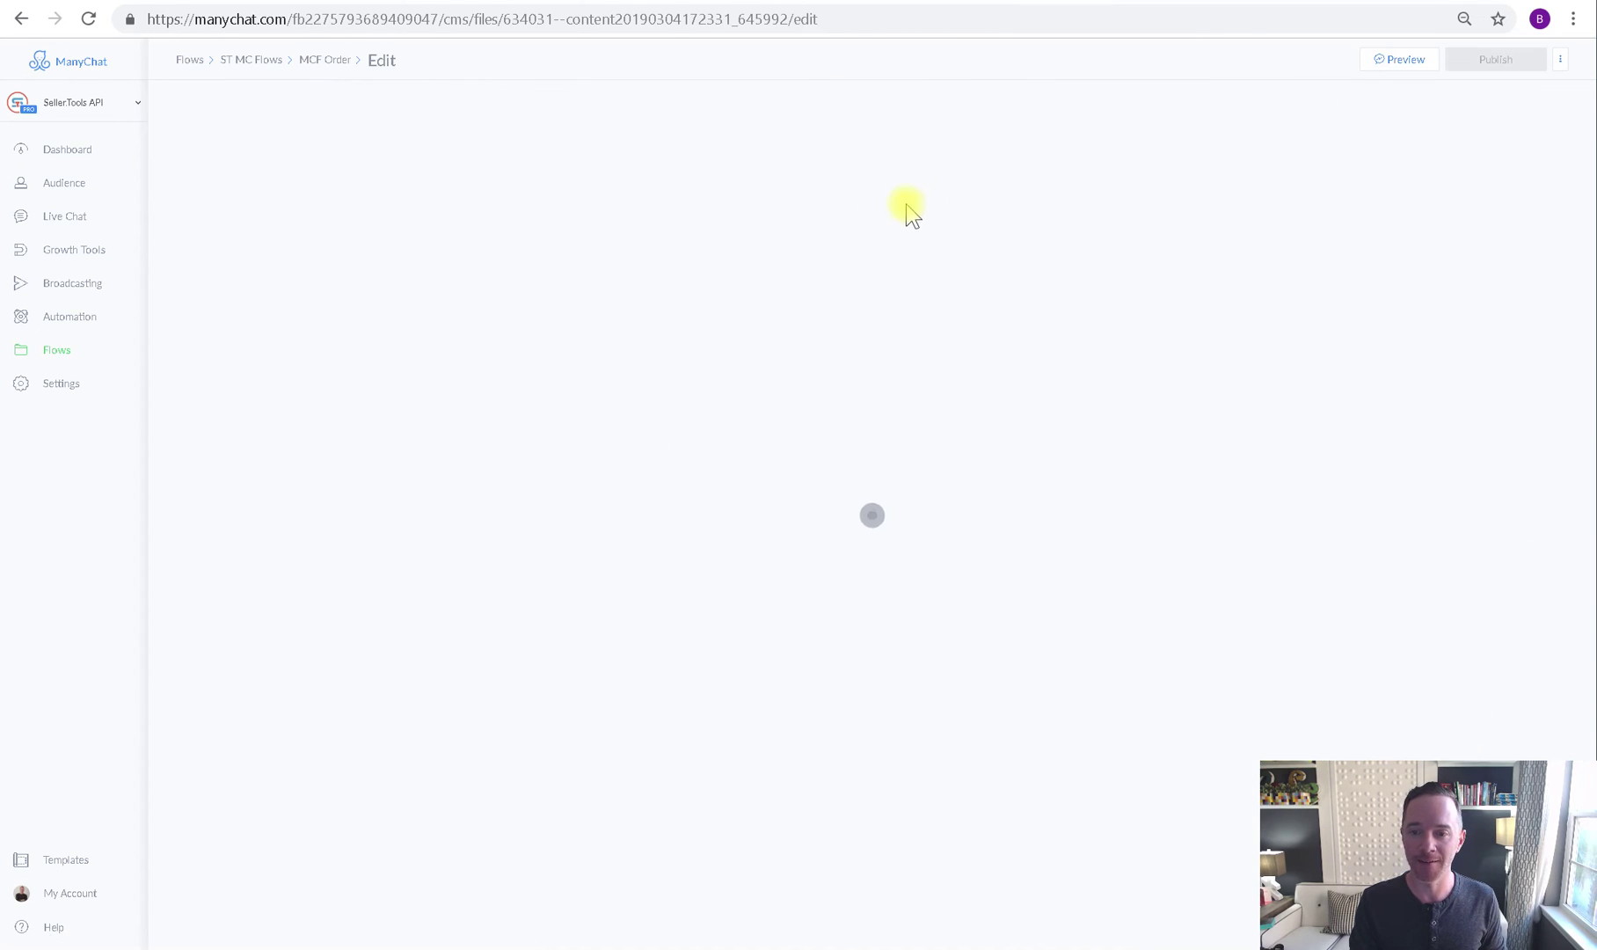
{"action": "scroll", "coordinate": [1030, 245], "scroll_direction": "up", "scroll_amount": 5}
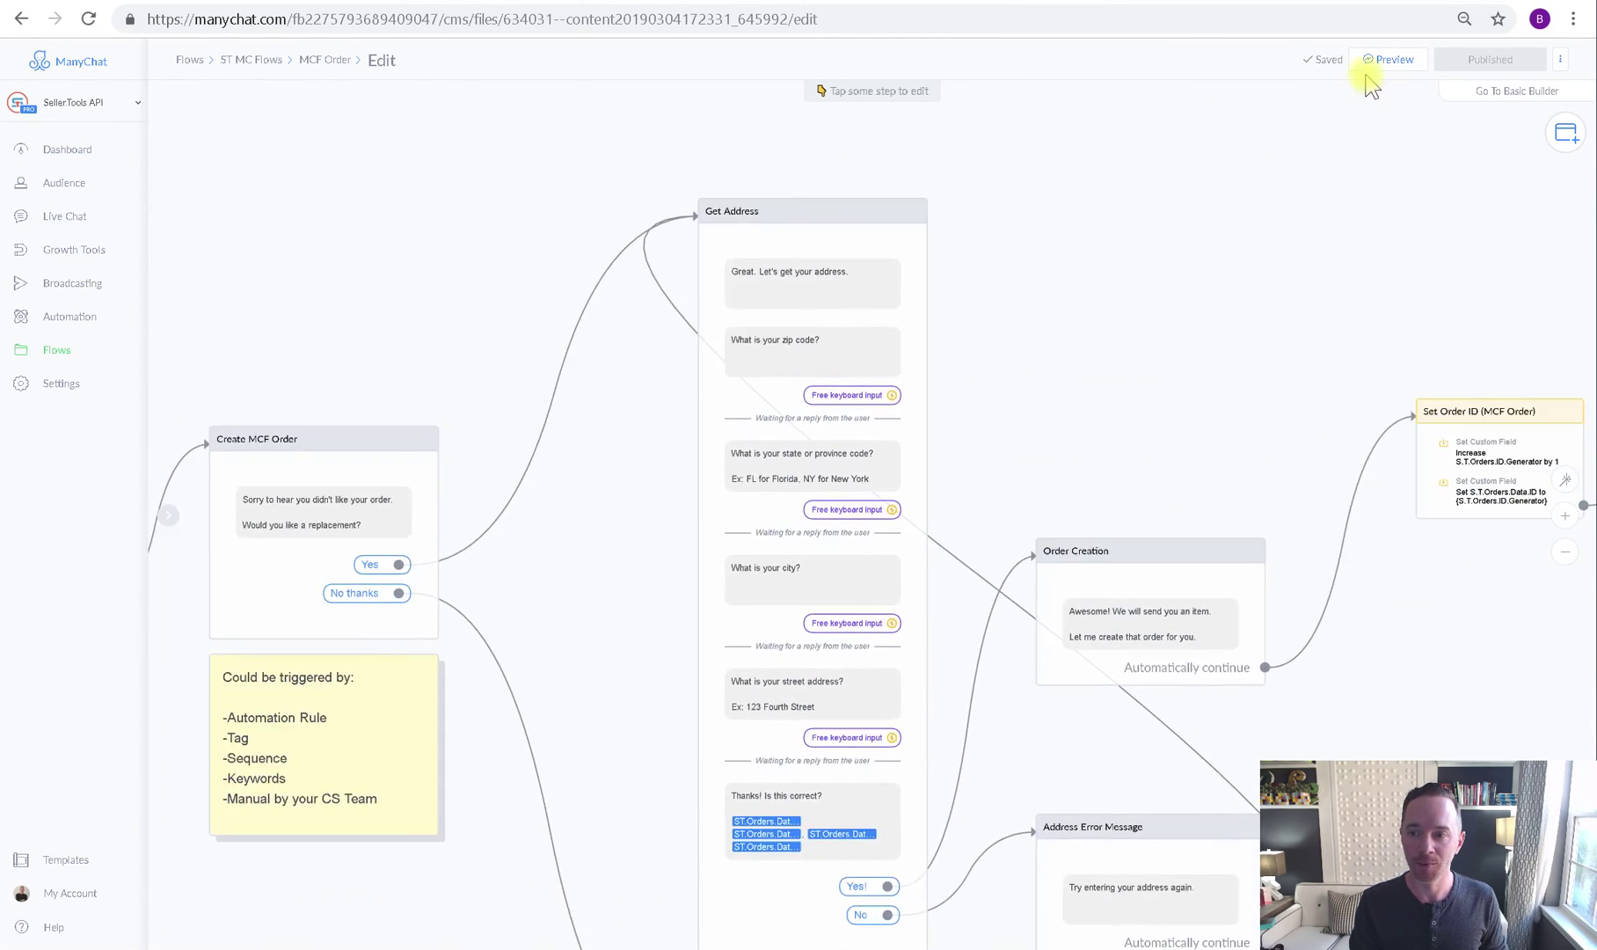
Preview the flow, accept the replacement, and send 90210, CA, Bev Hills, 123 Perry Street.
{"action": "left_click", "coordinate": [1387, 59]}
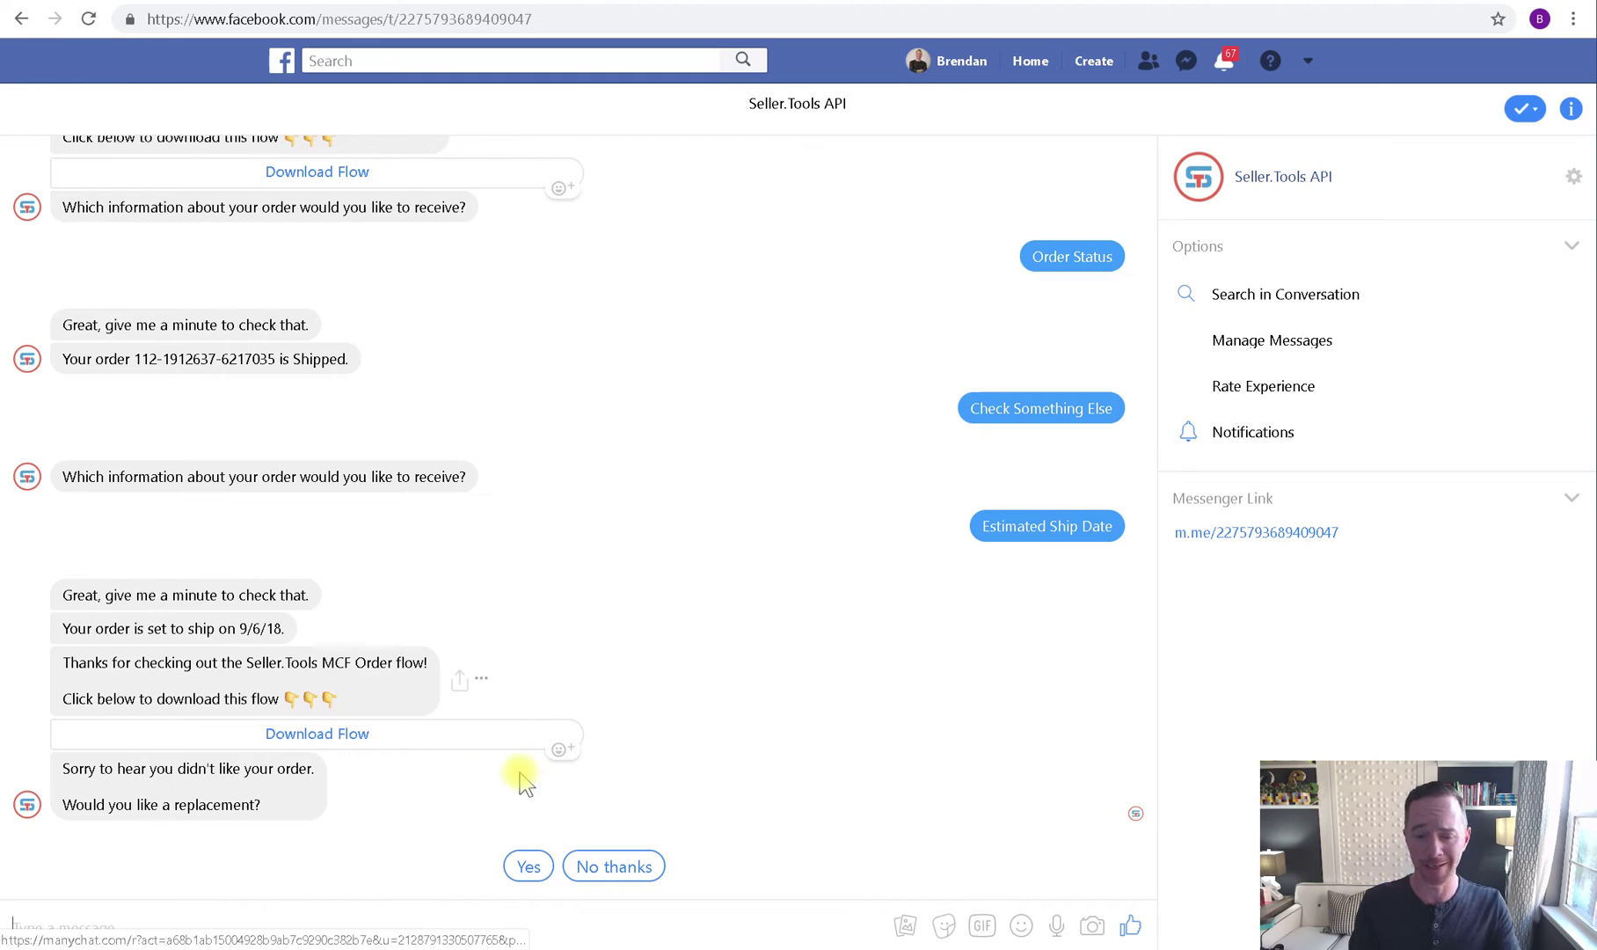
{"action": "left_click", "coordinate": [529, 866]}
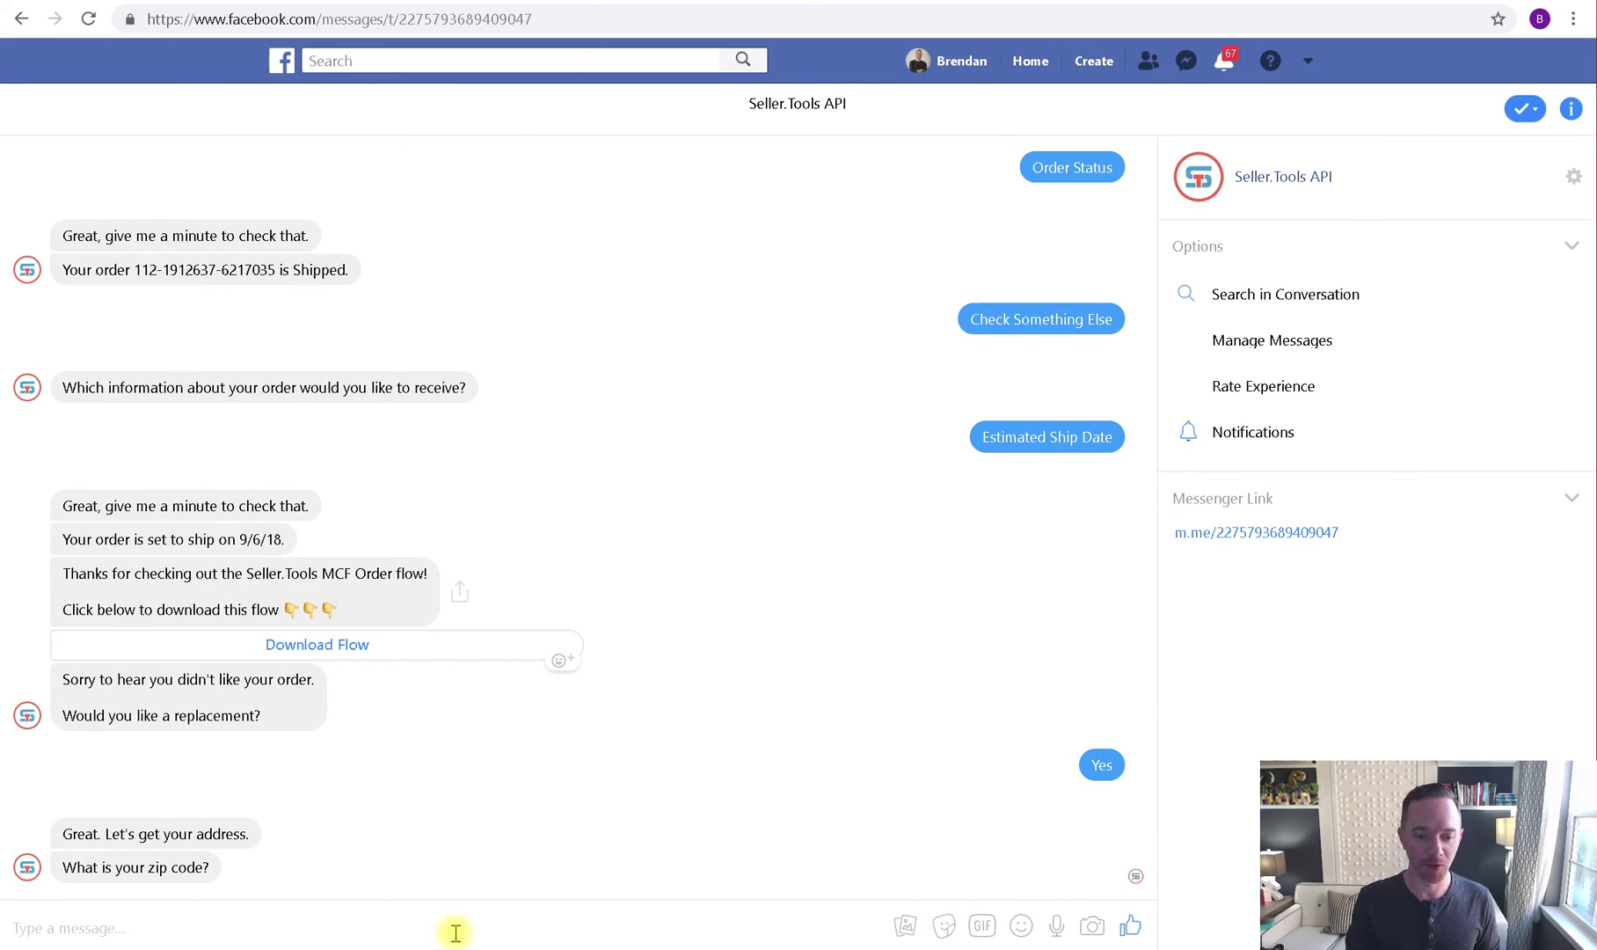
{"action": "type", "text": "90210"}
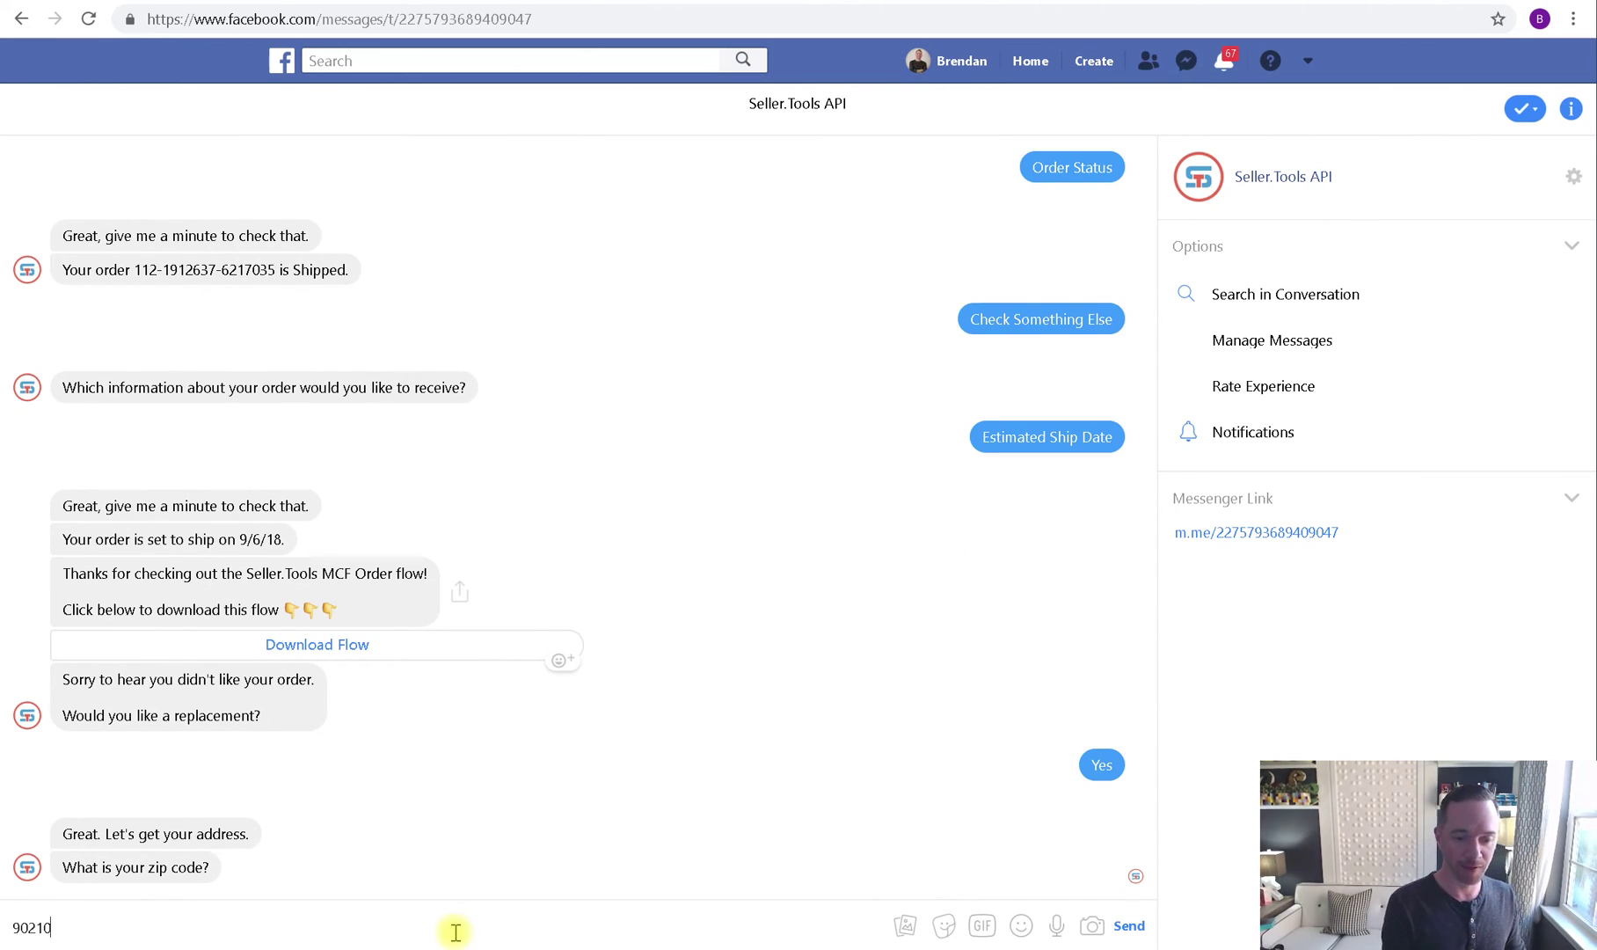
{"action": "key", "text": "Return"}
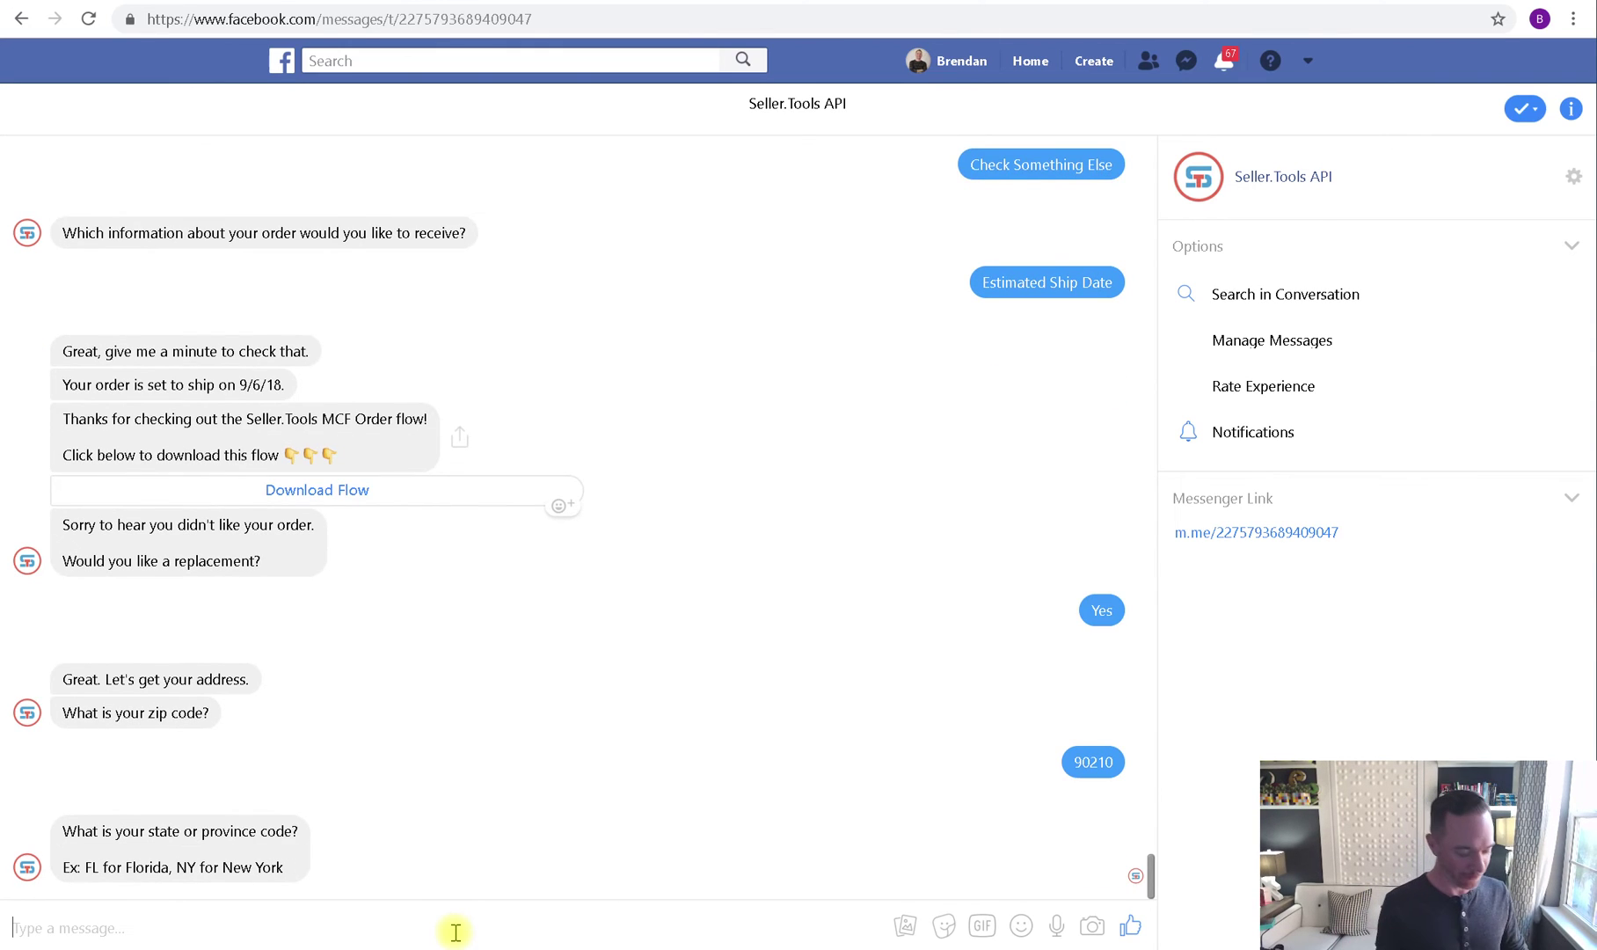
{"action": "type", "text": "CA"}
{"action": "key", "text": "Return"}
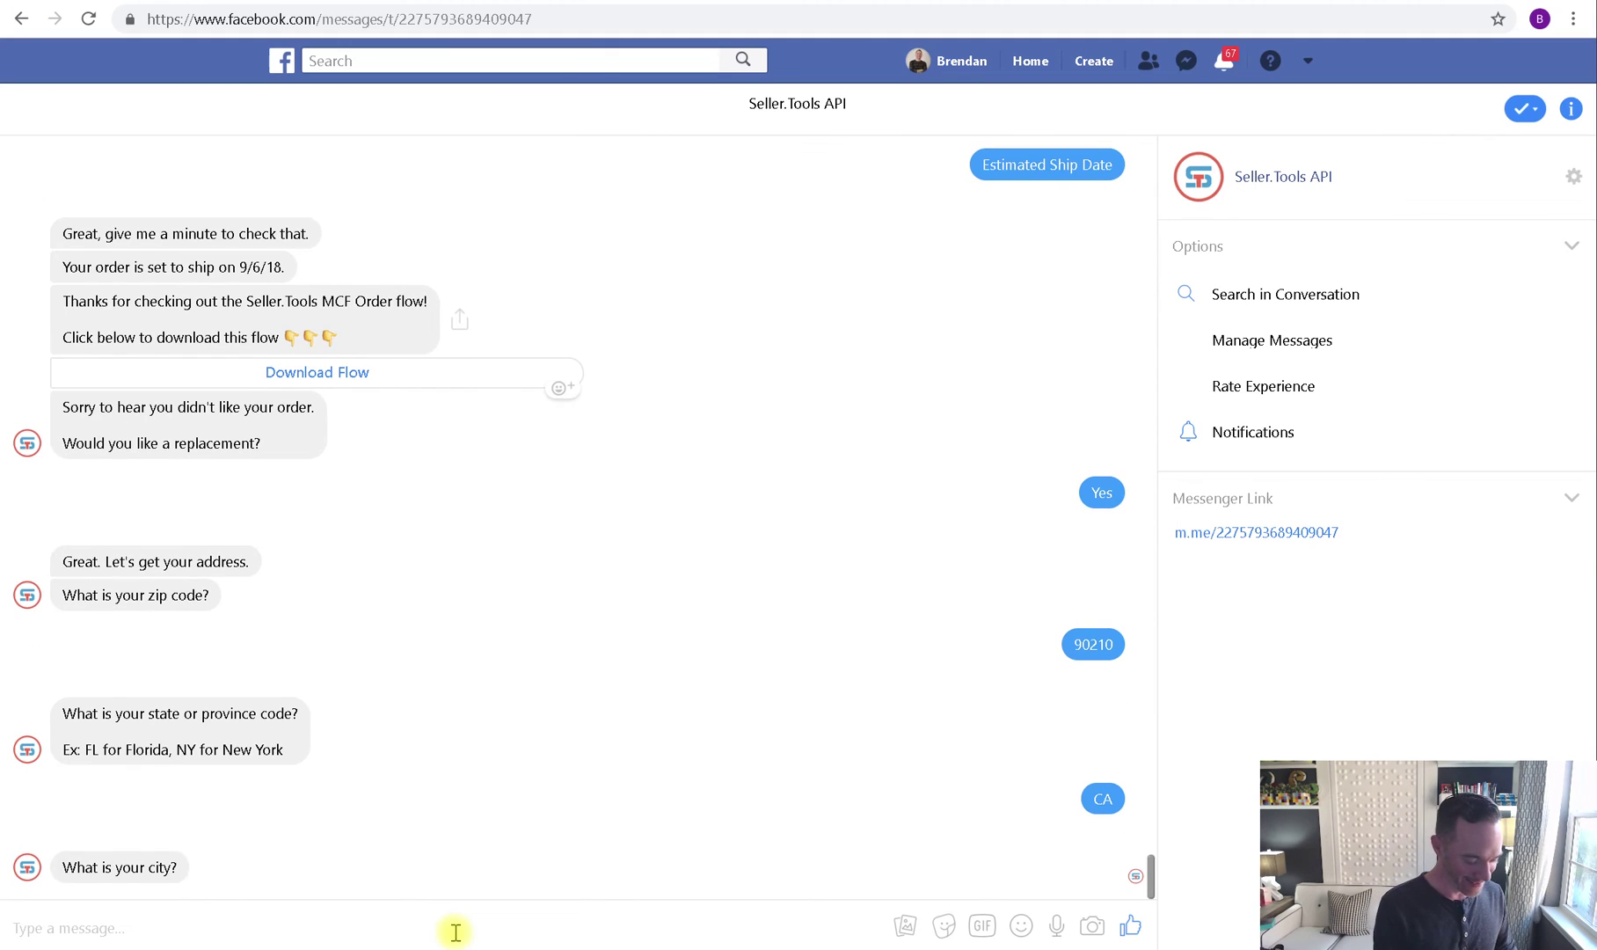
{"action": "type", "text": "Bev Hil"}
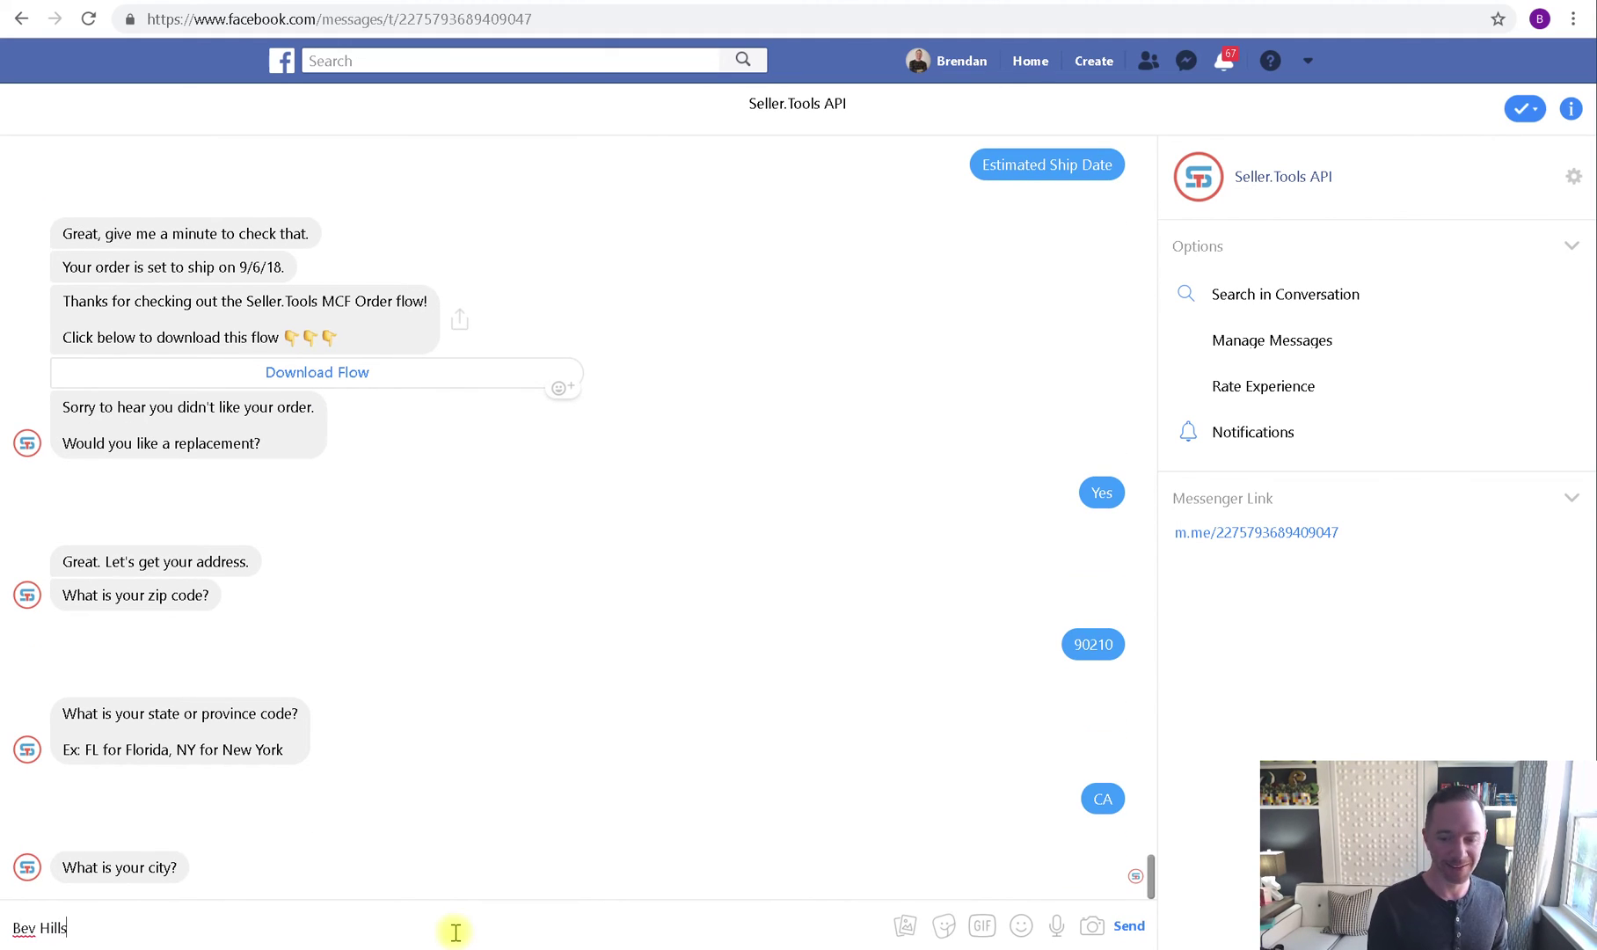
{"action": "type", "text": "ls"}
{"action": "key", "text": "Return"}
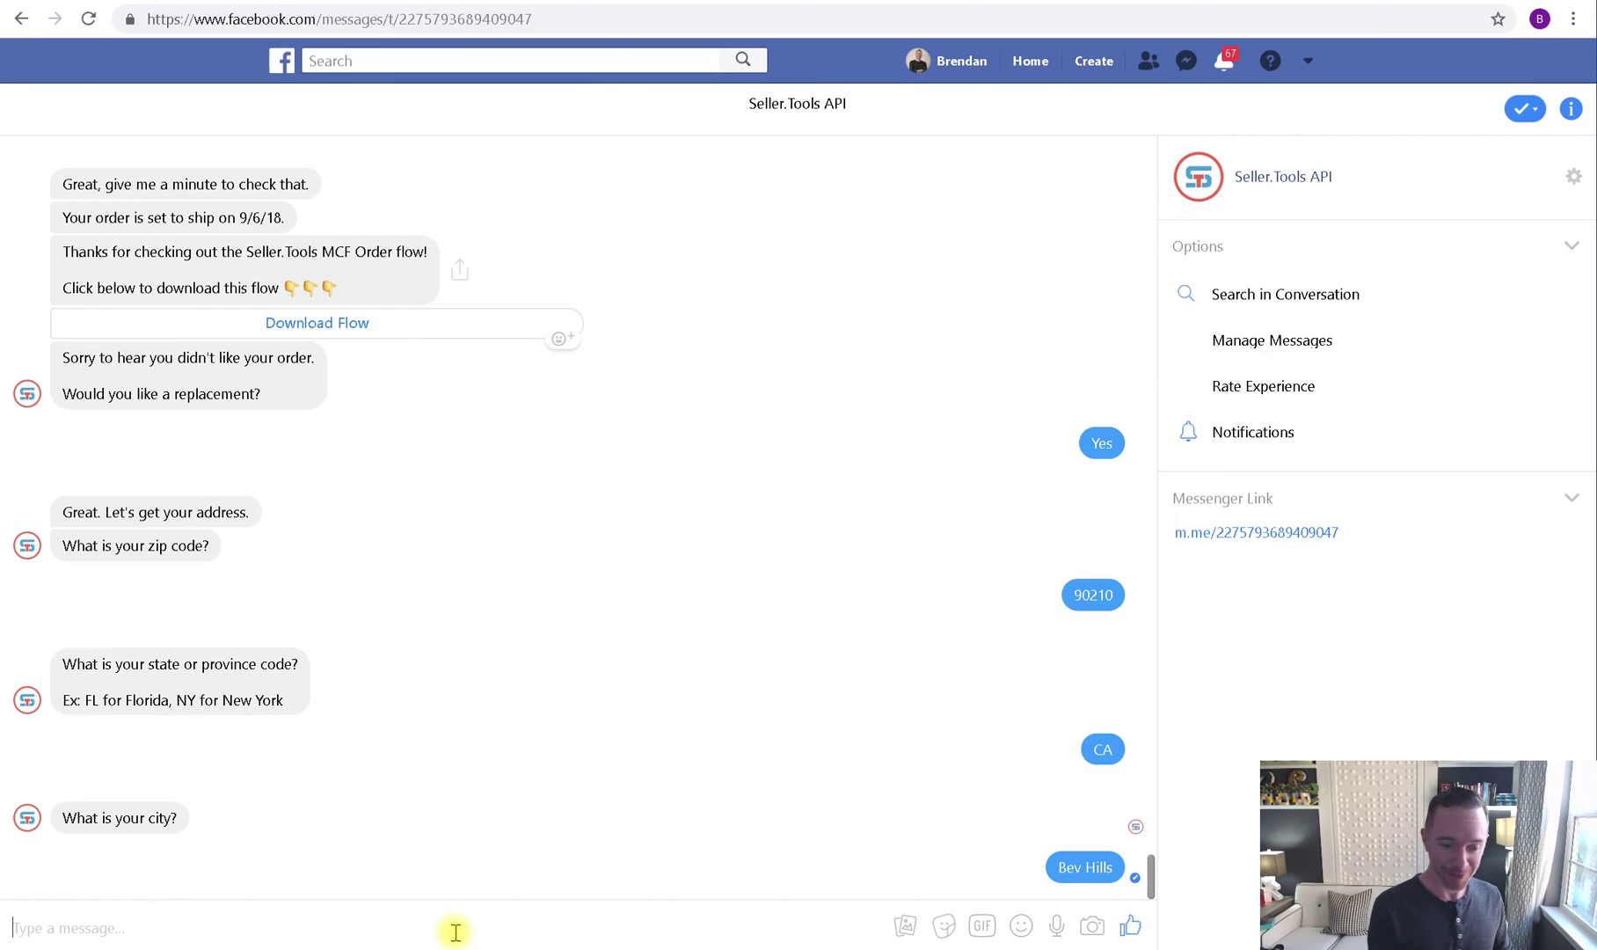
{"action": "type", "text": "123 Pe"}
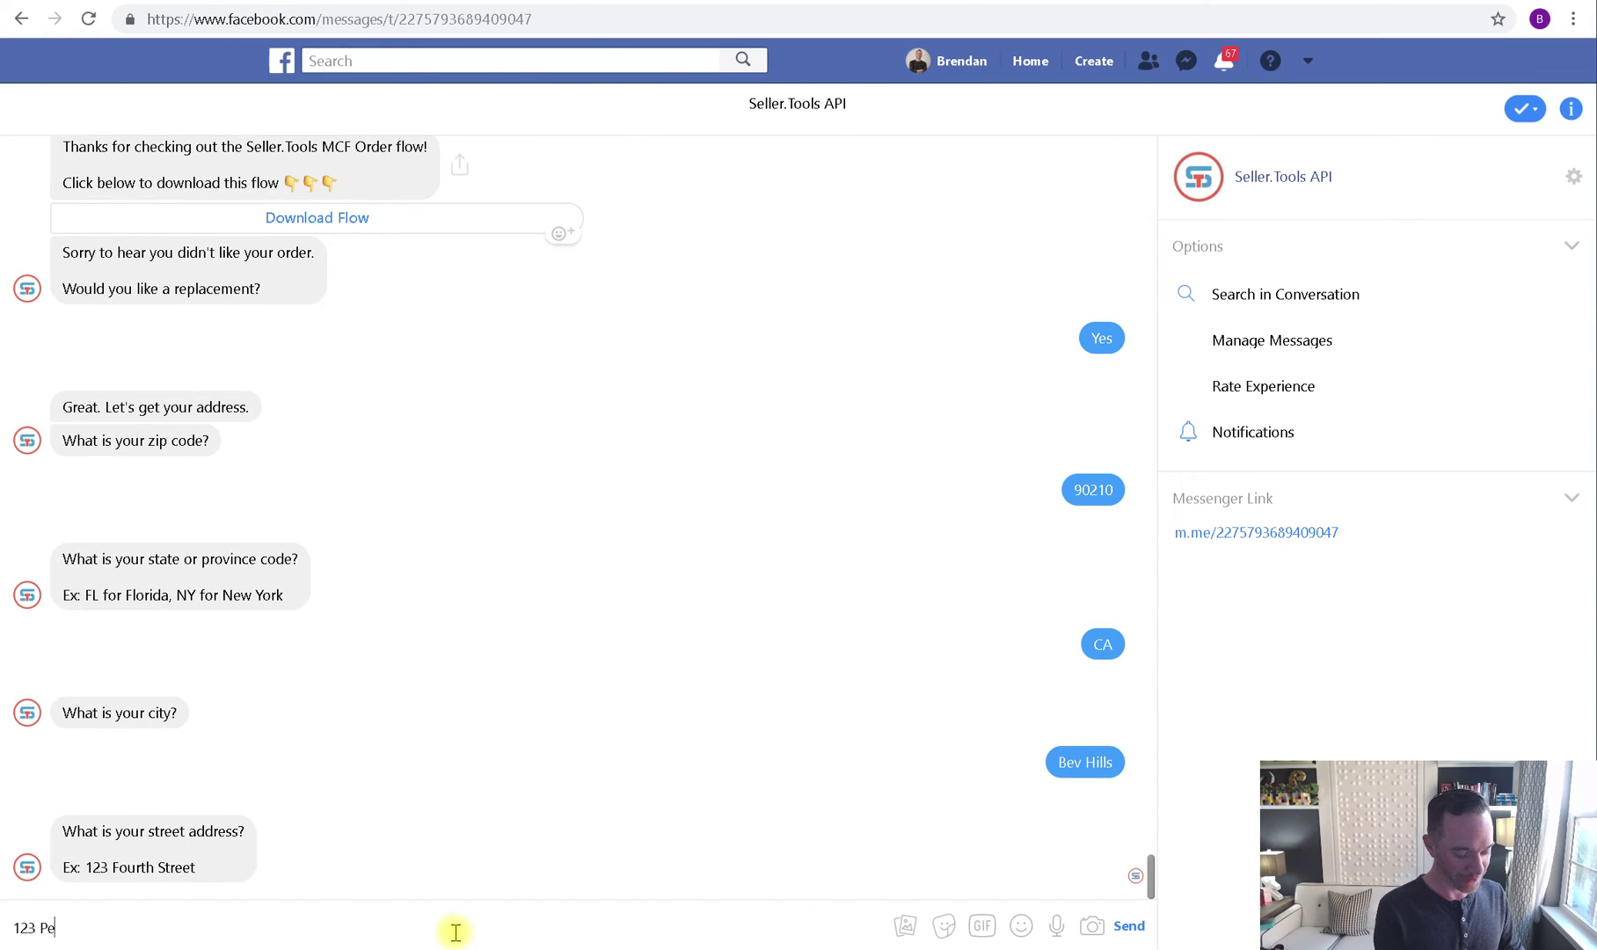
{"action": "type", "text": "rry Stre"}
{"action": "key", "text": "Return"}
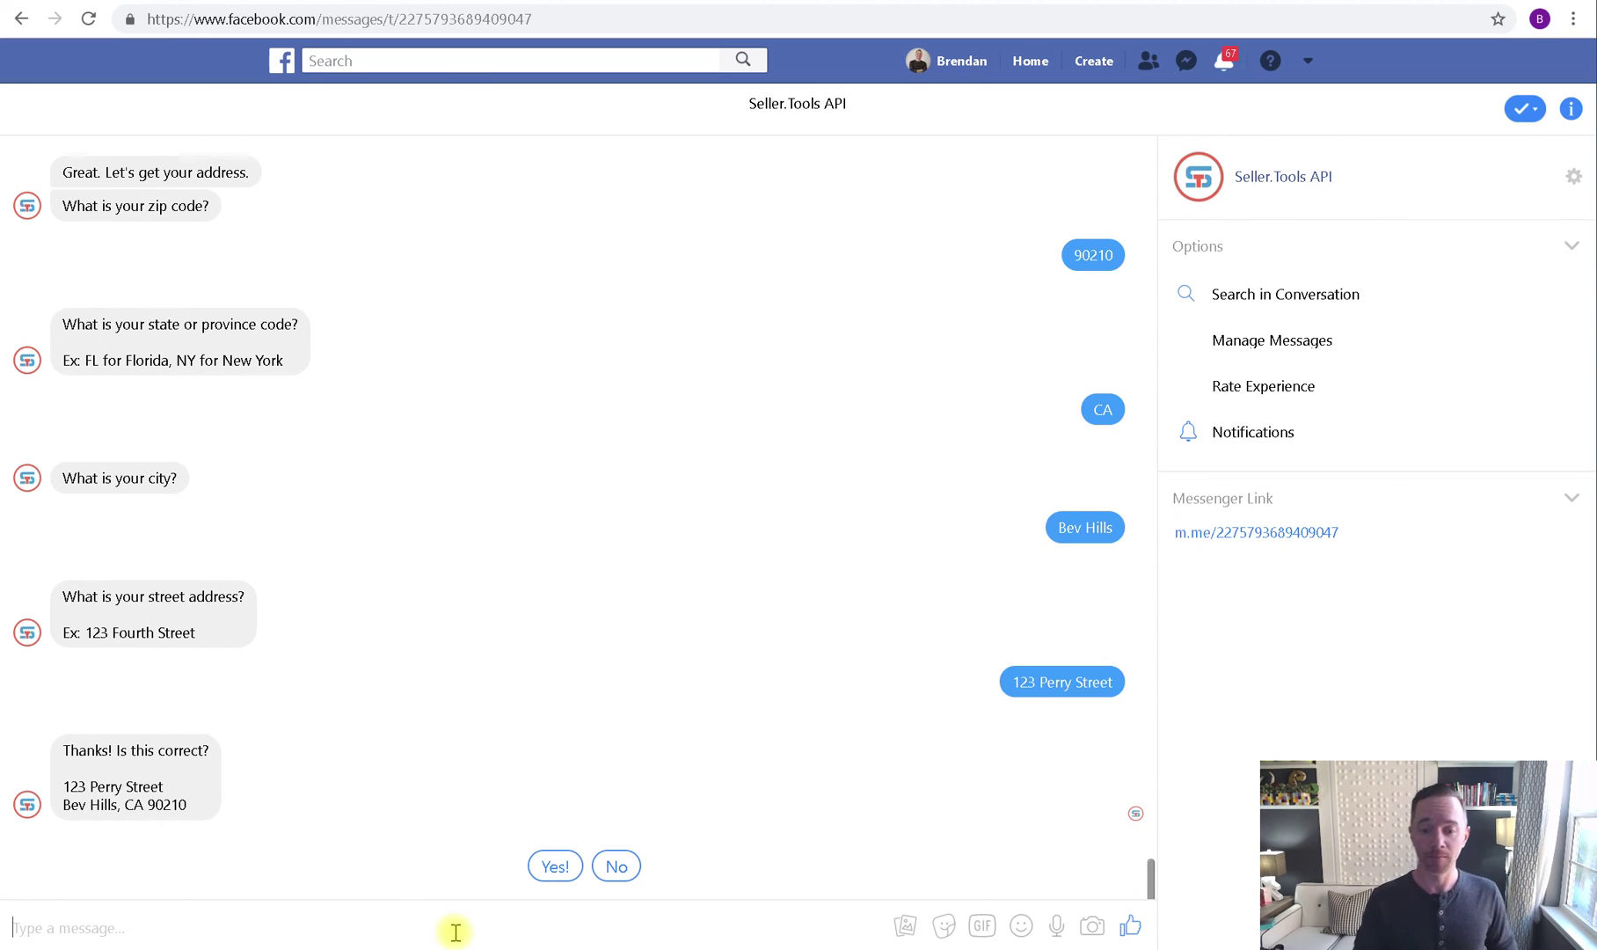
Confirm the address to get replacement Order ID 1014, then view the Seller.Tools API docs.
{"action": "left_click", "coordinate": [554, 867]}
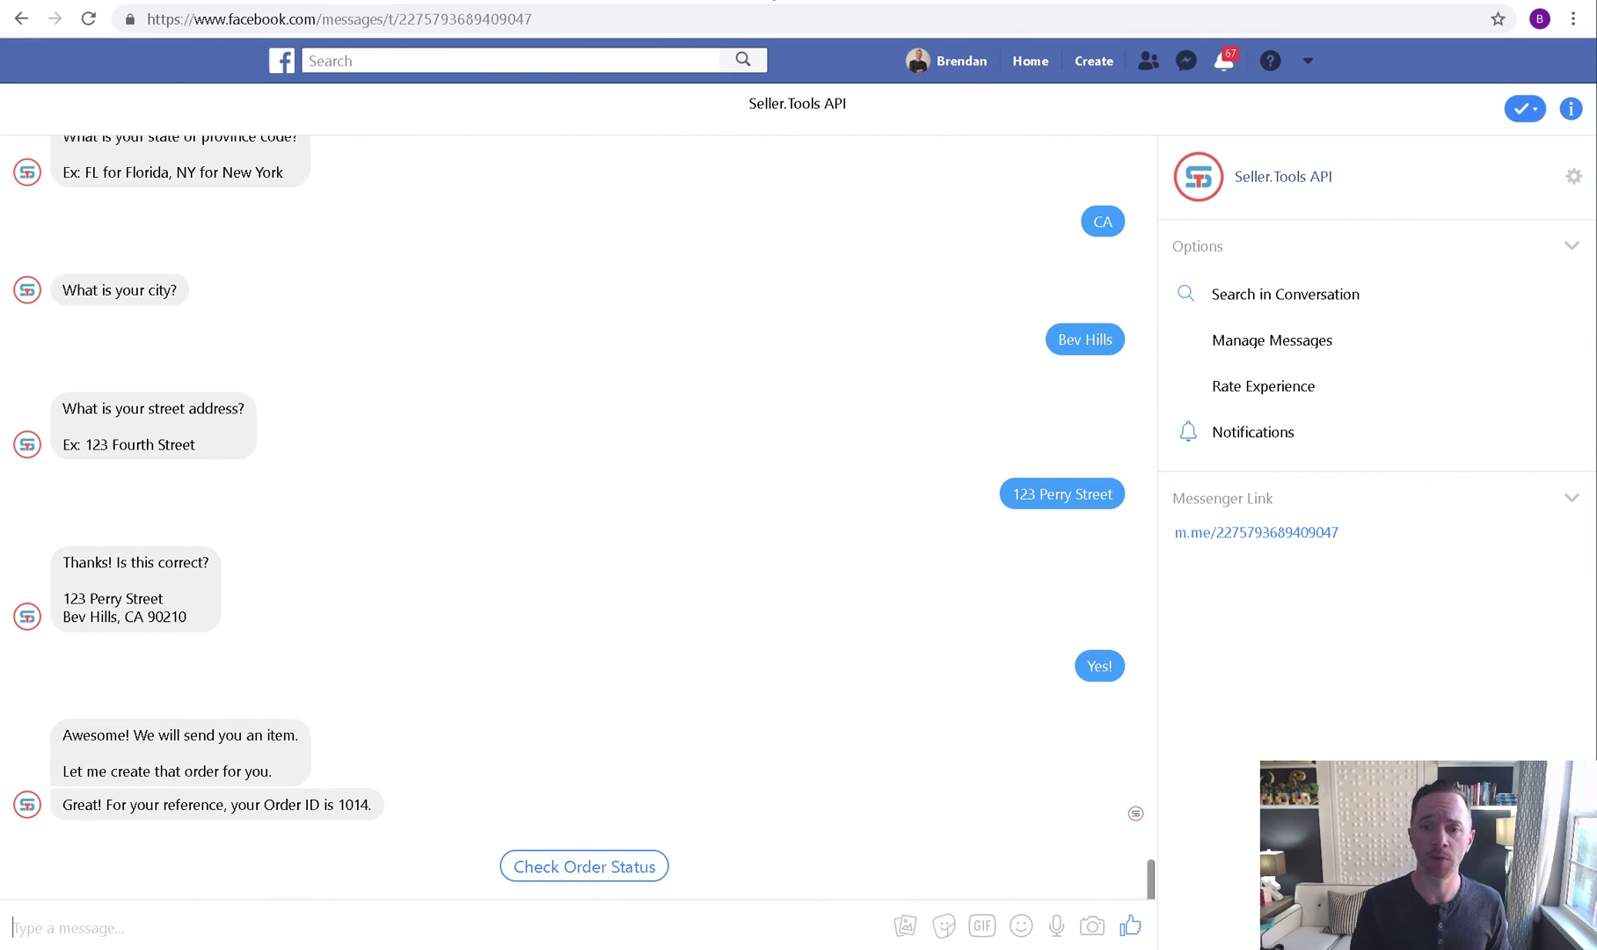
{"action": "left_click", "coordinate": [899, 3]}
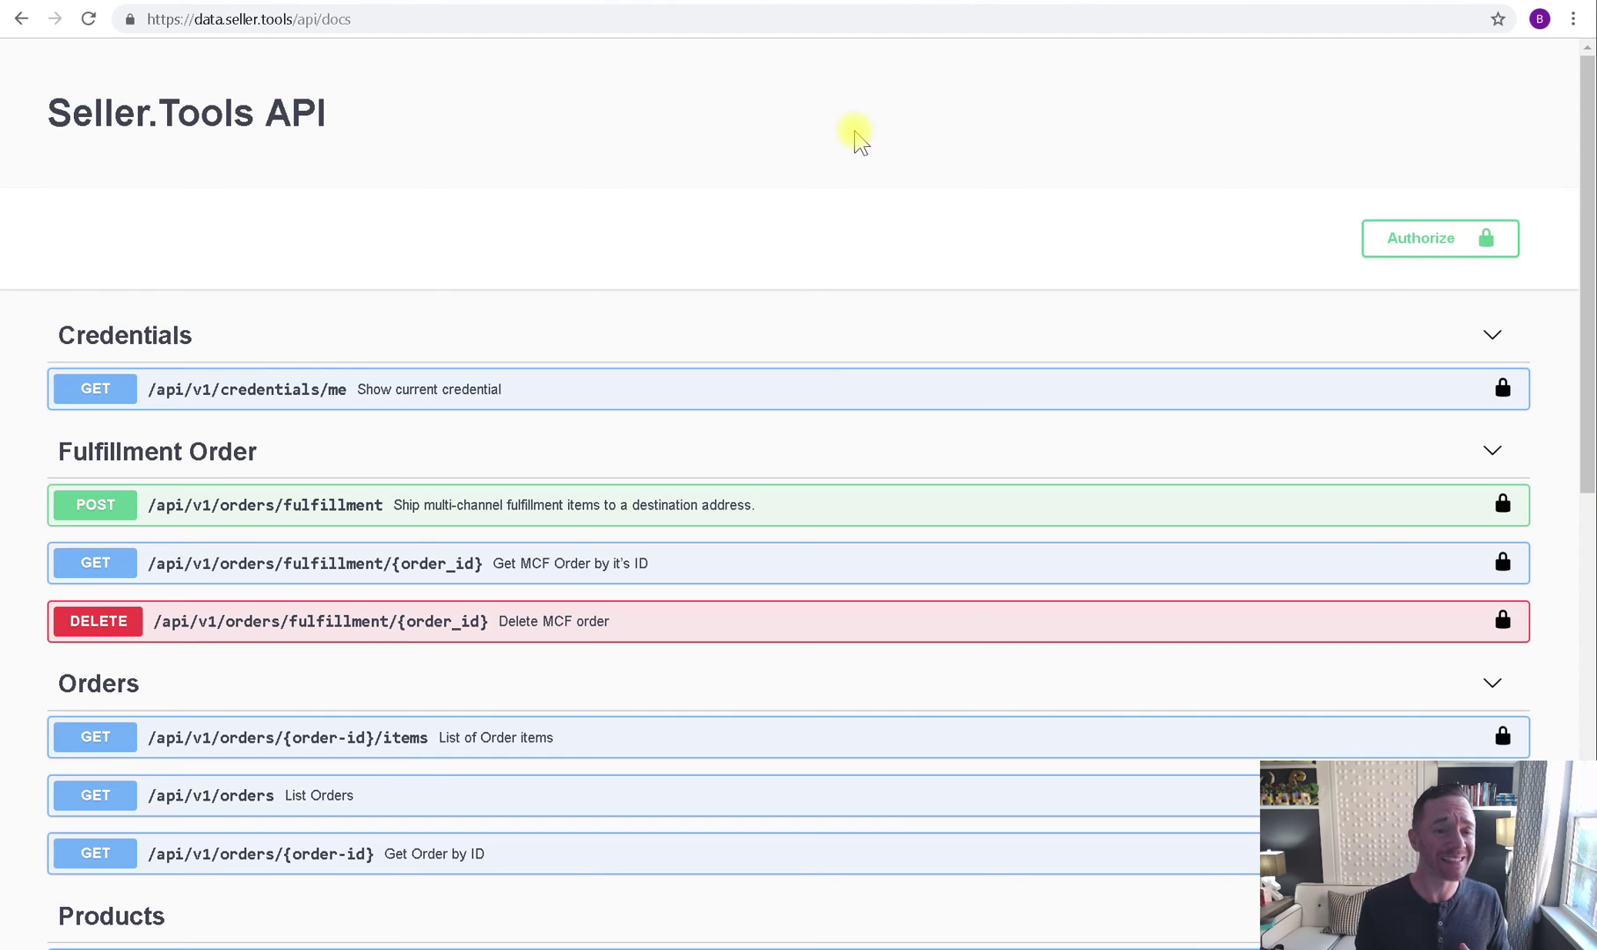
{"action": "scroll", "coordinate": [856, 135], "scroll_direction": "down", "scroll_amount": 1}
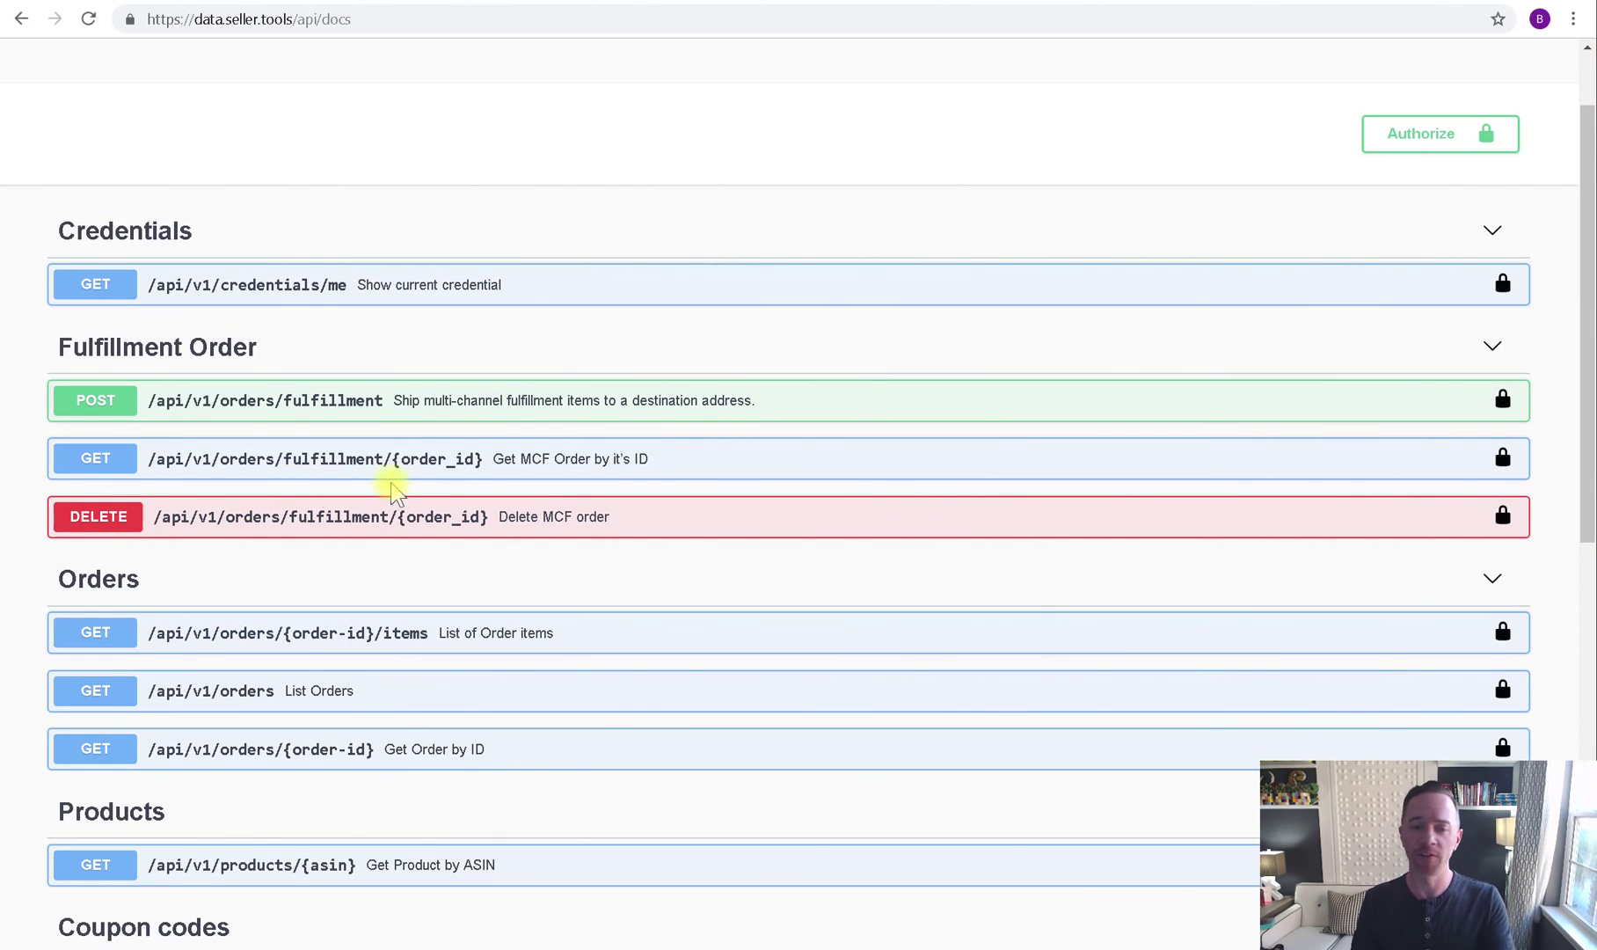
{"action": "scroll", "coordinate": [361, 424], "scroll_direction": "down", "scroll_amount": 1}
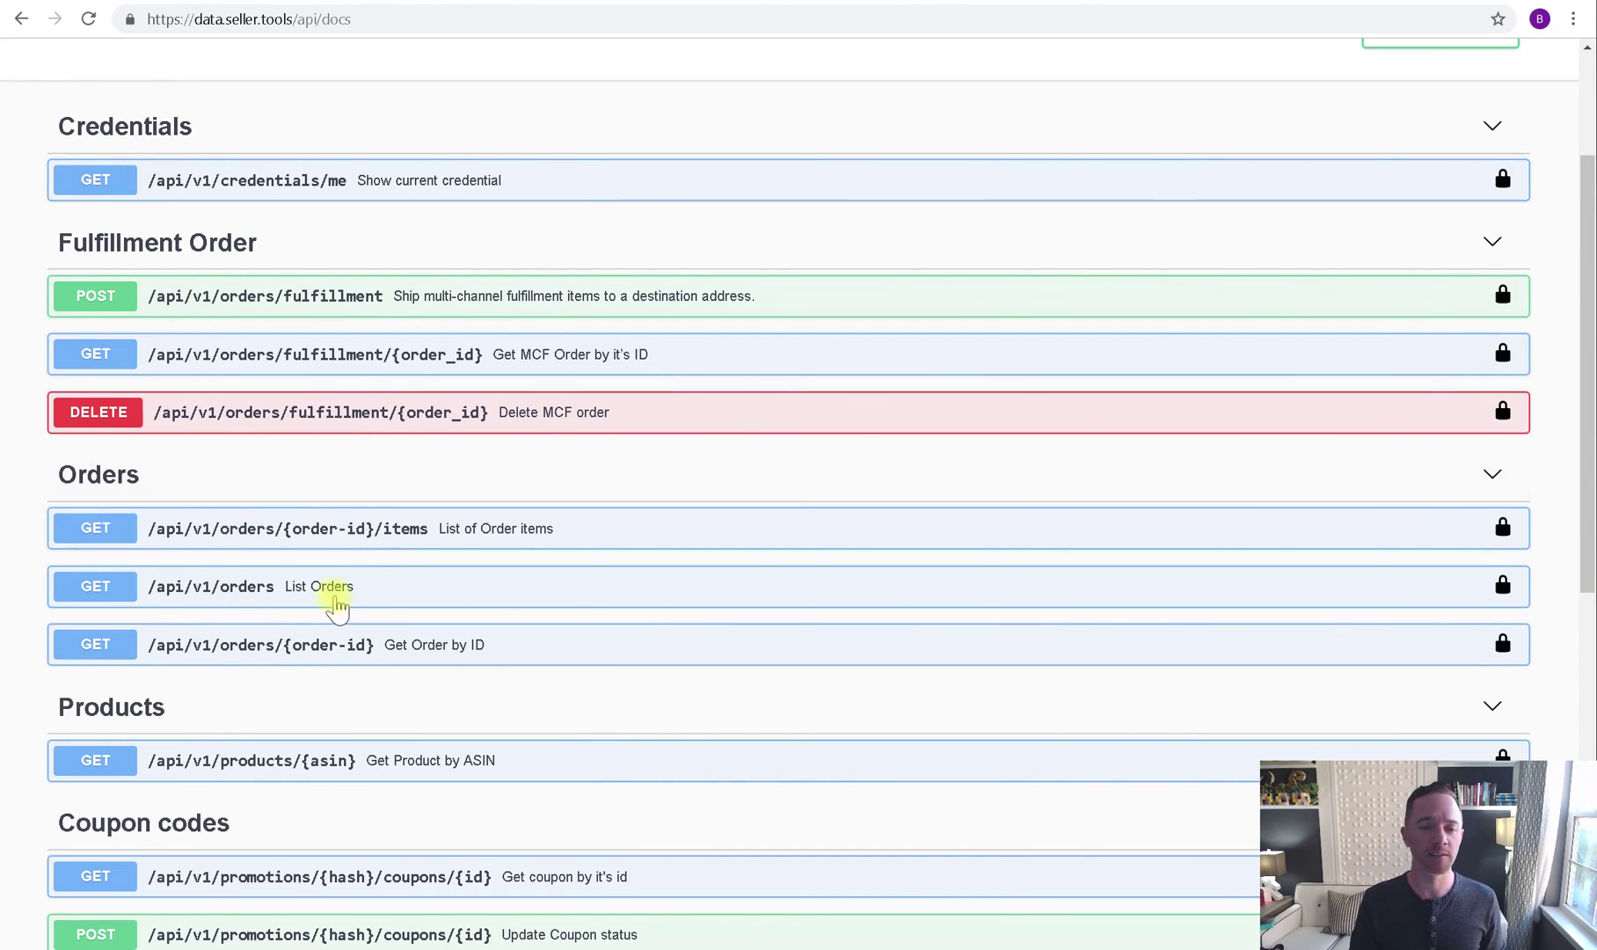
{"action": "scroll", "coordinate": [328, 614], "scroll_direction": "down", "scroll_amount": 1}
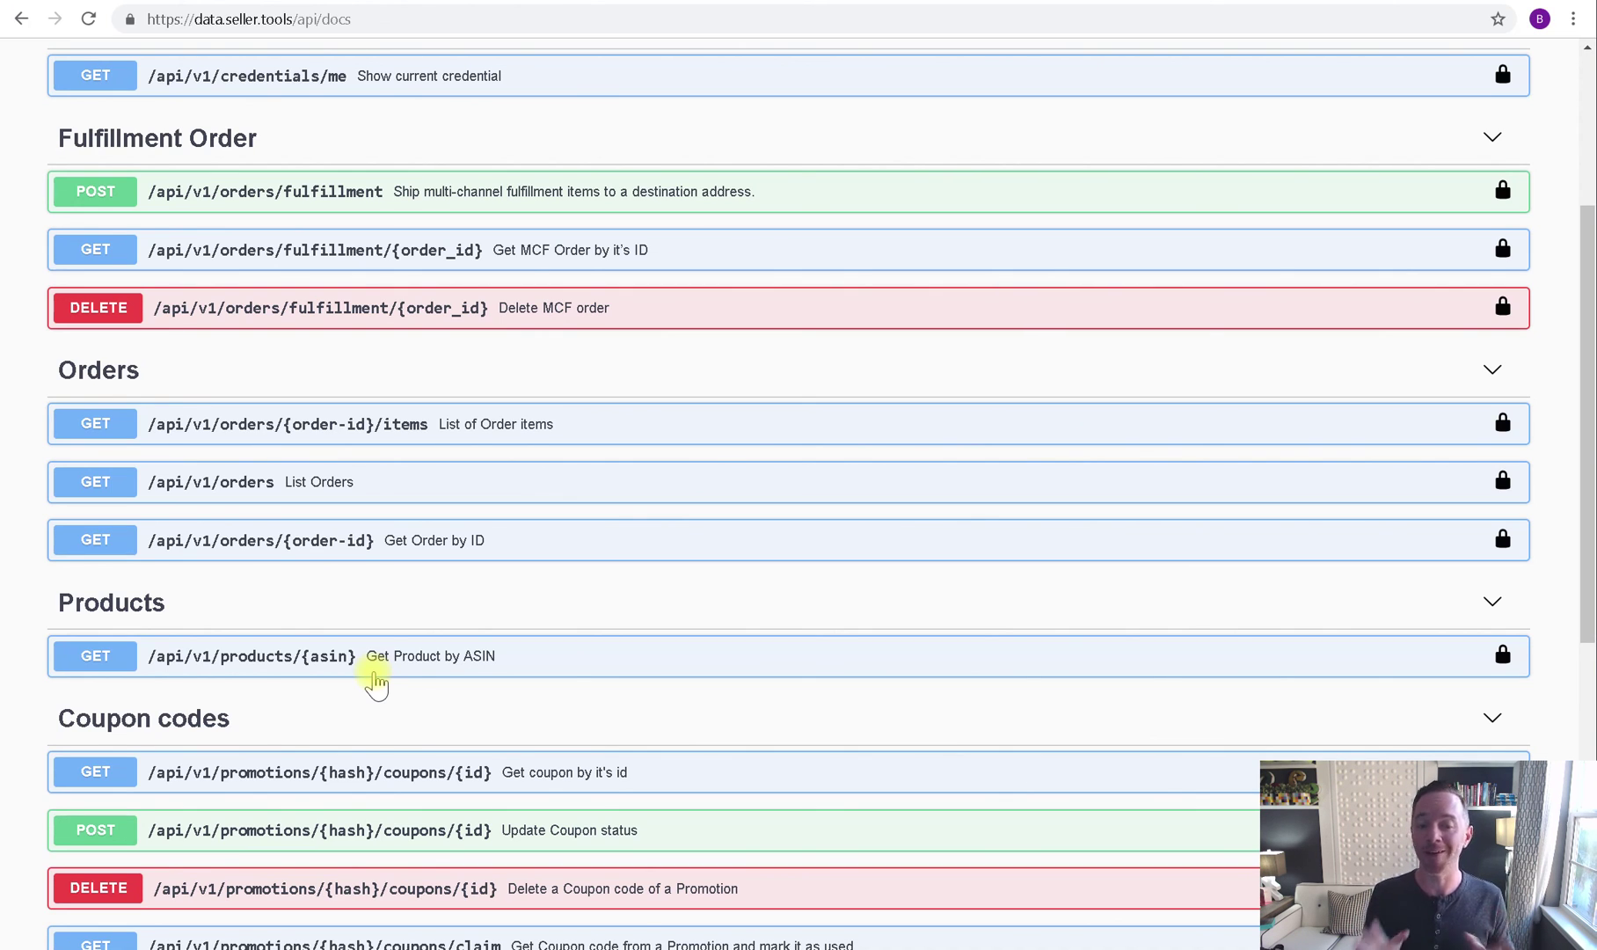
{"action": "scroll", "coordinate": [376, 672], "scroll_direction": "down", "scroll_amount": 2}
{"action": "scroll", "coordinate": [399, 636], "scroll_direction": "up", "scroll_amount": 2}
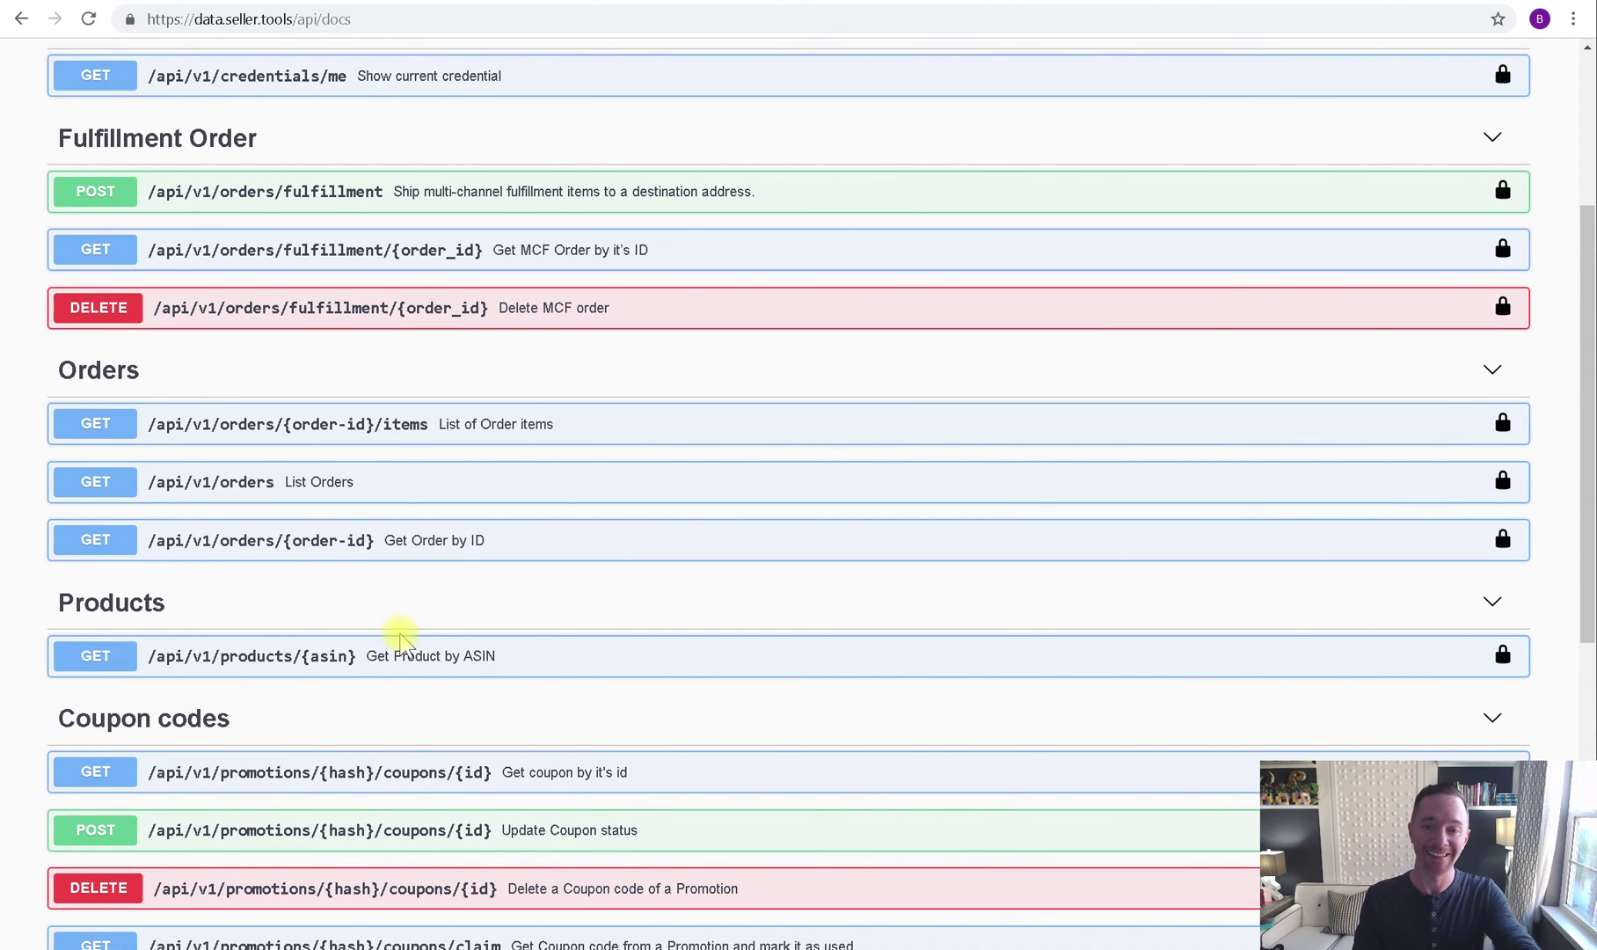